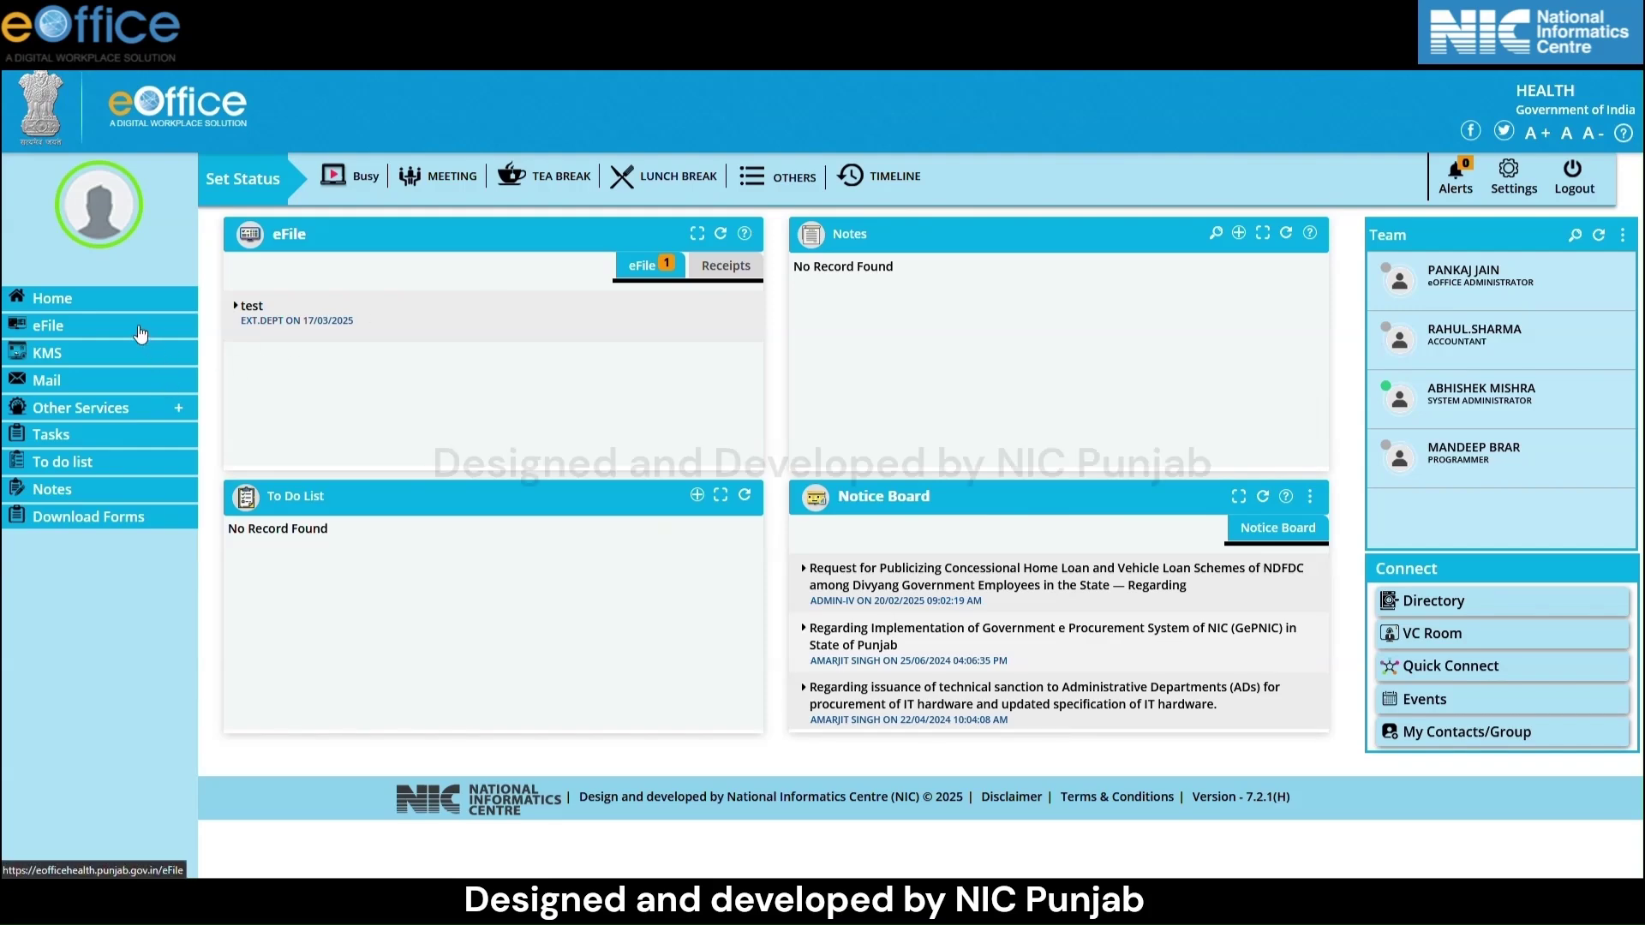
# Open the file with subject "test" from the eFile inbox and start a new green note on it.
pyautogui.click(141, 329)
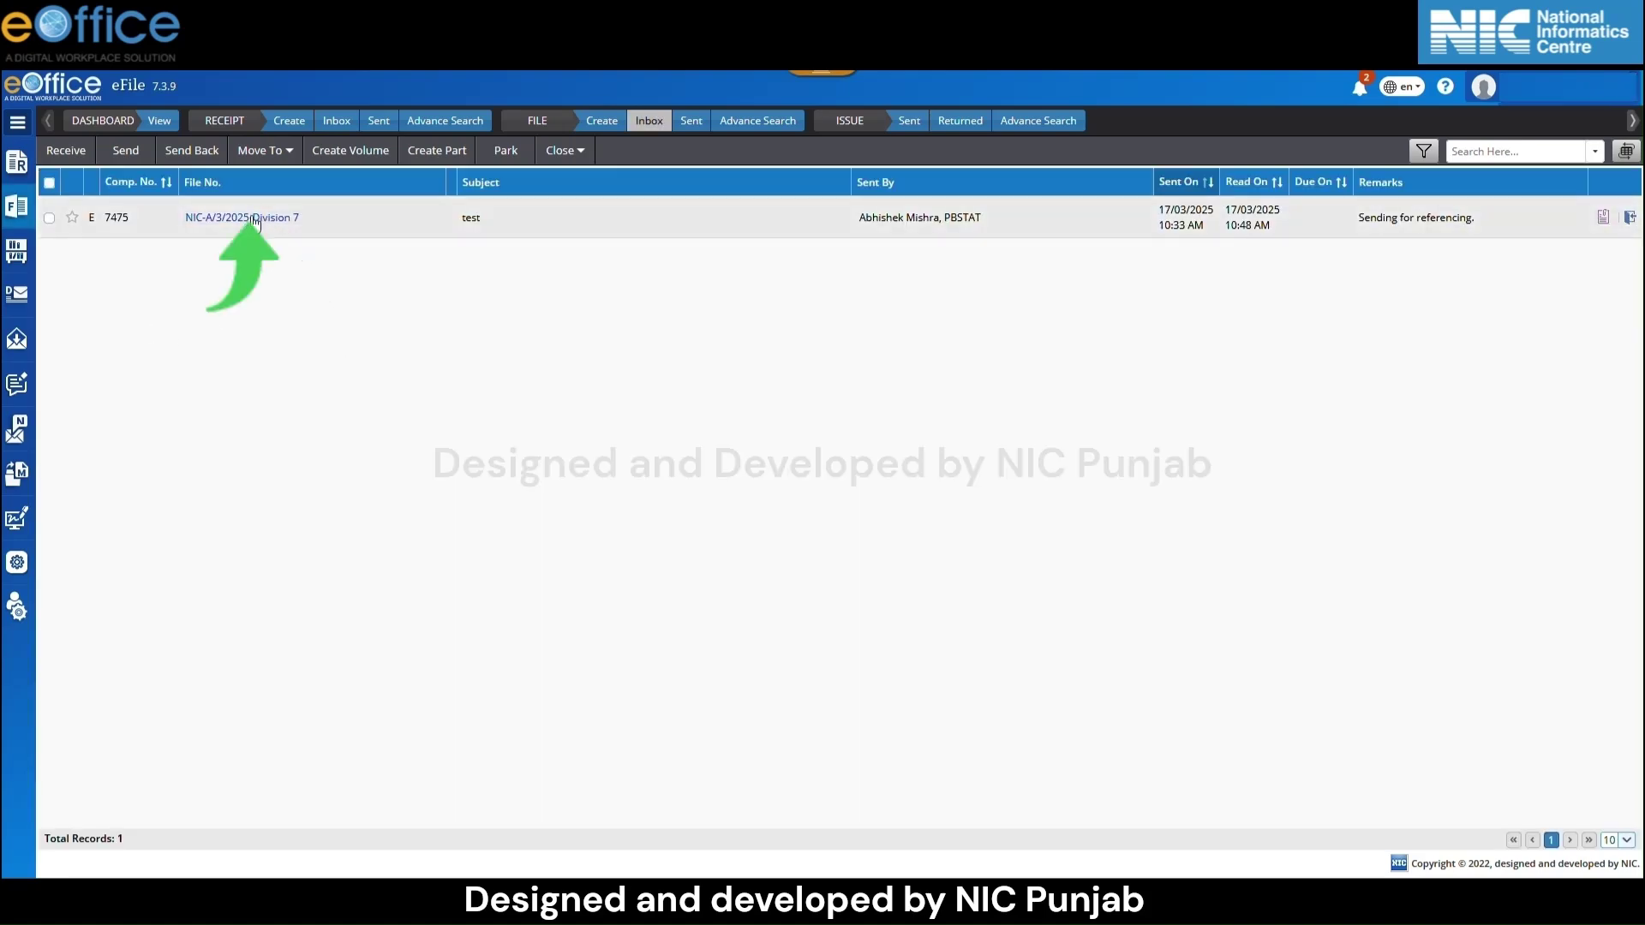
pyautogui.click(254, 219)
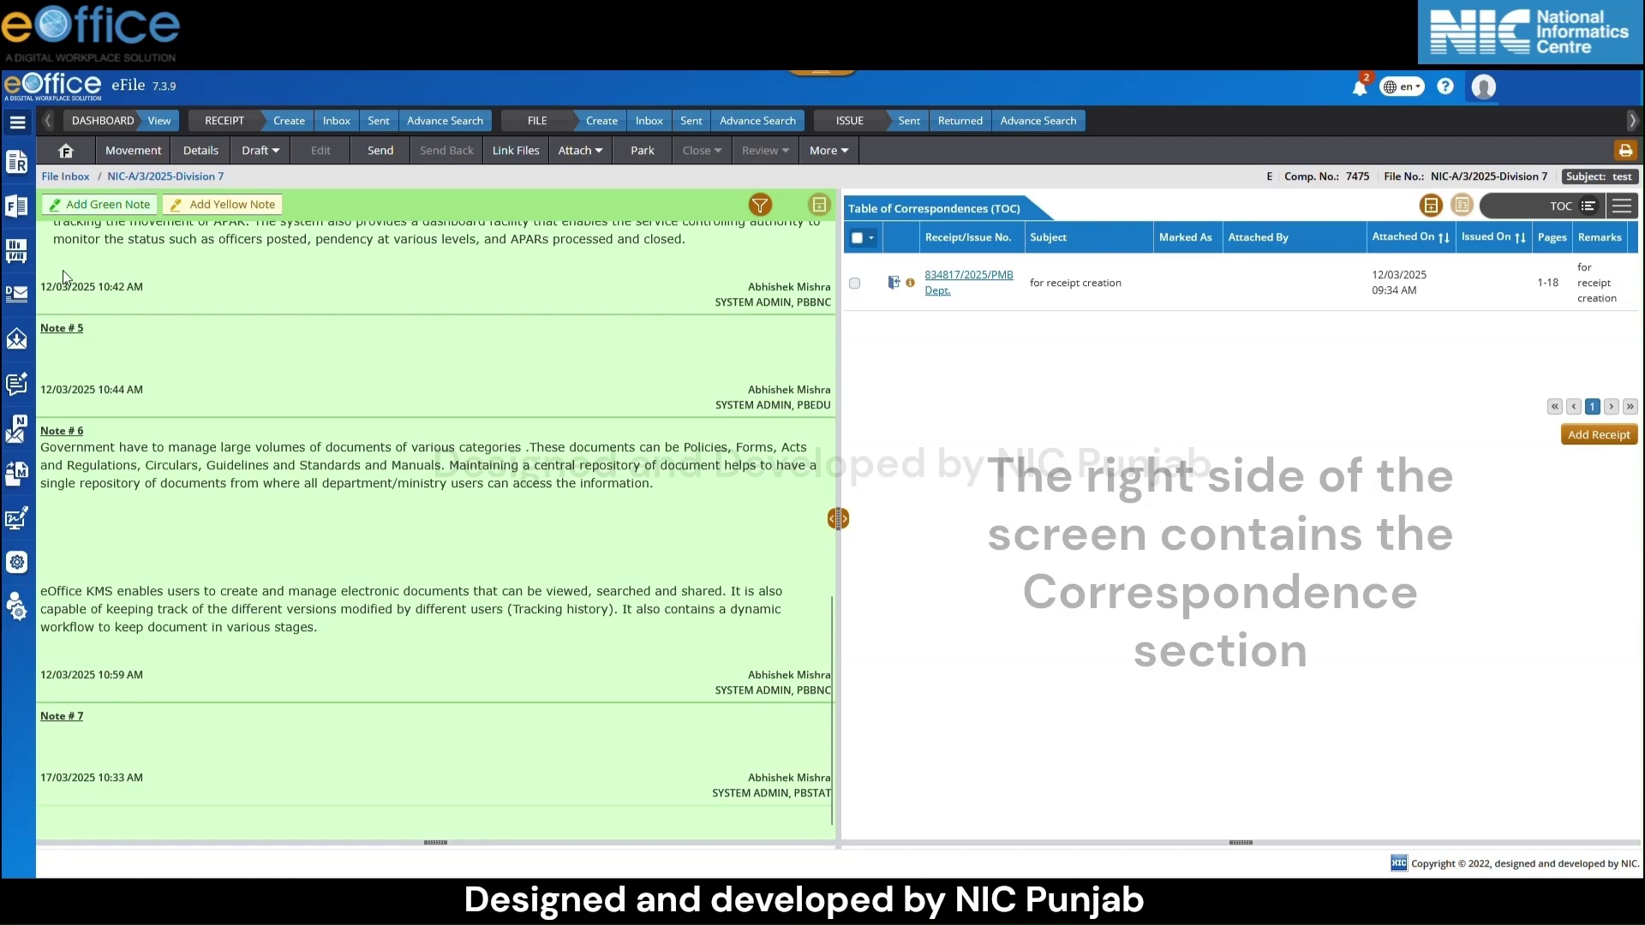
pyautogui.click(79, 208)
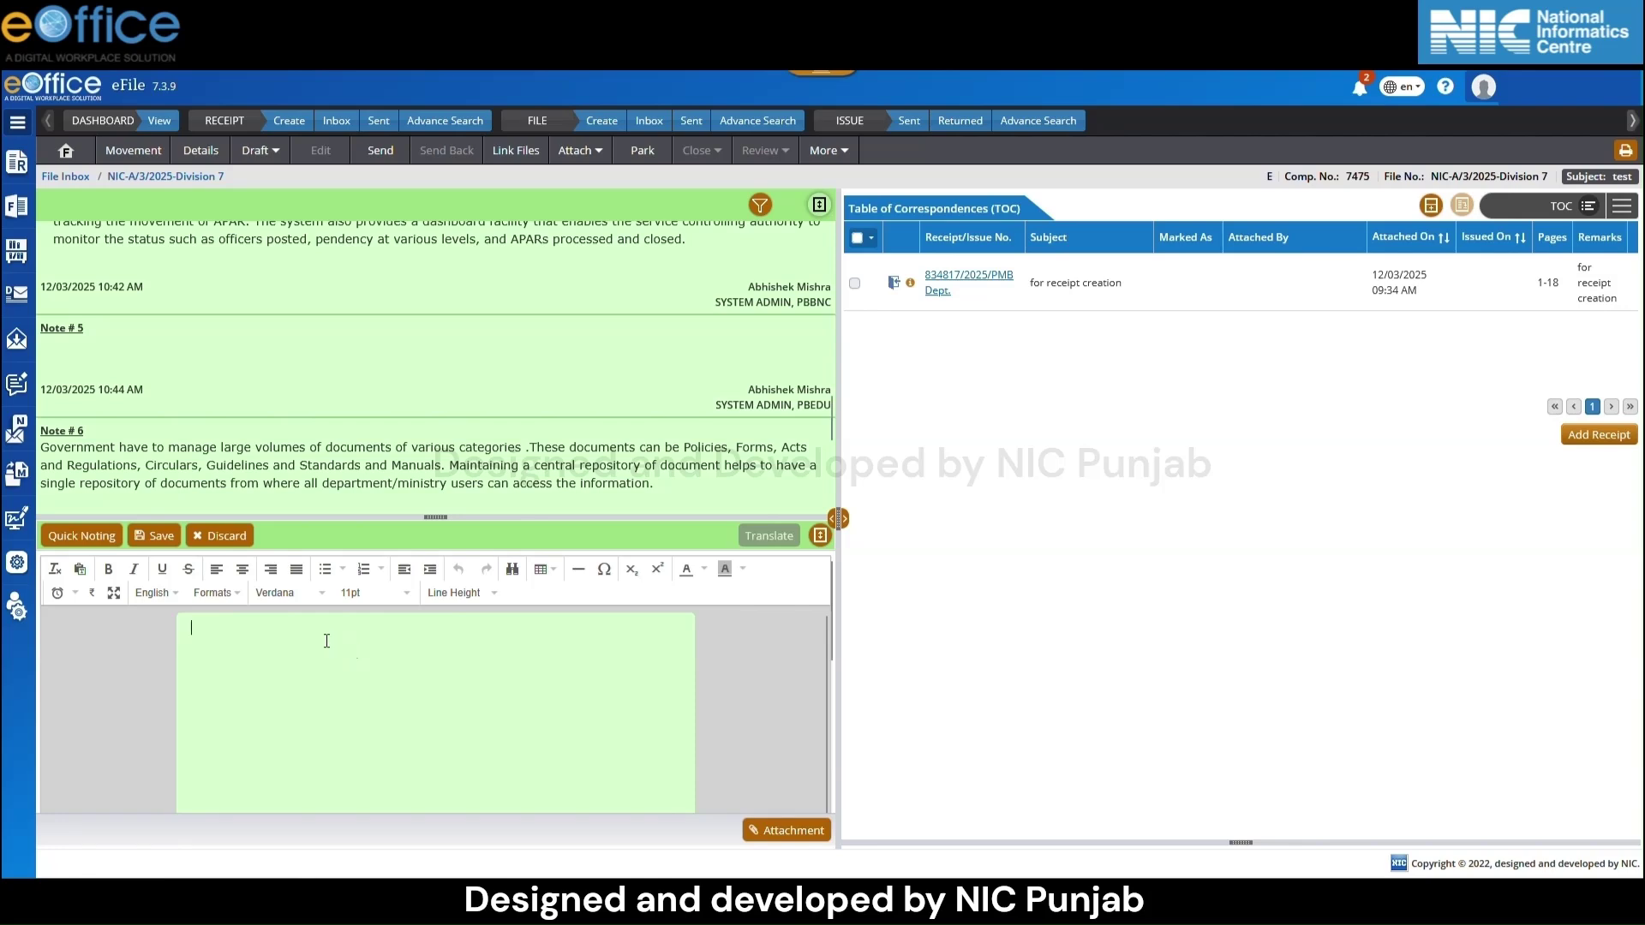
# Hide and restore the note editor pane, and split the correspondence pane and return it to a single view.
pyautogui.click(819, 206)
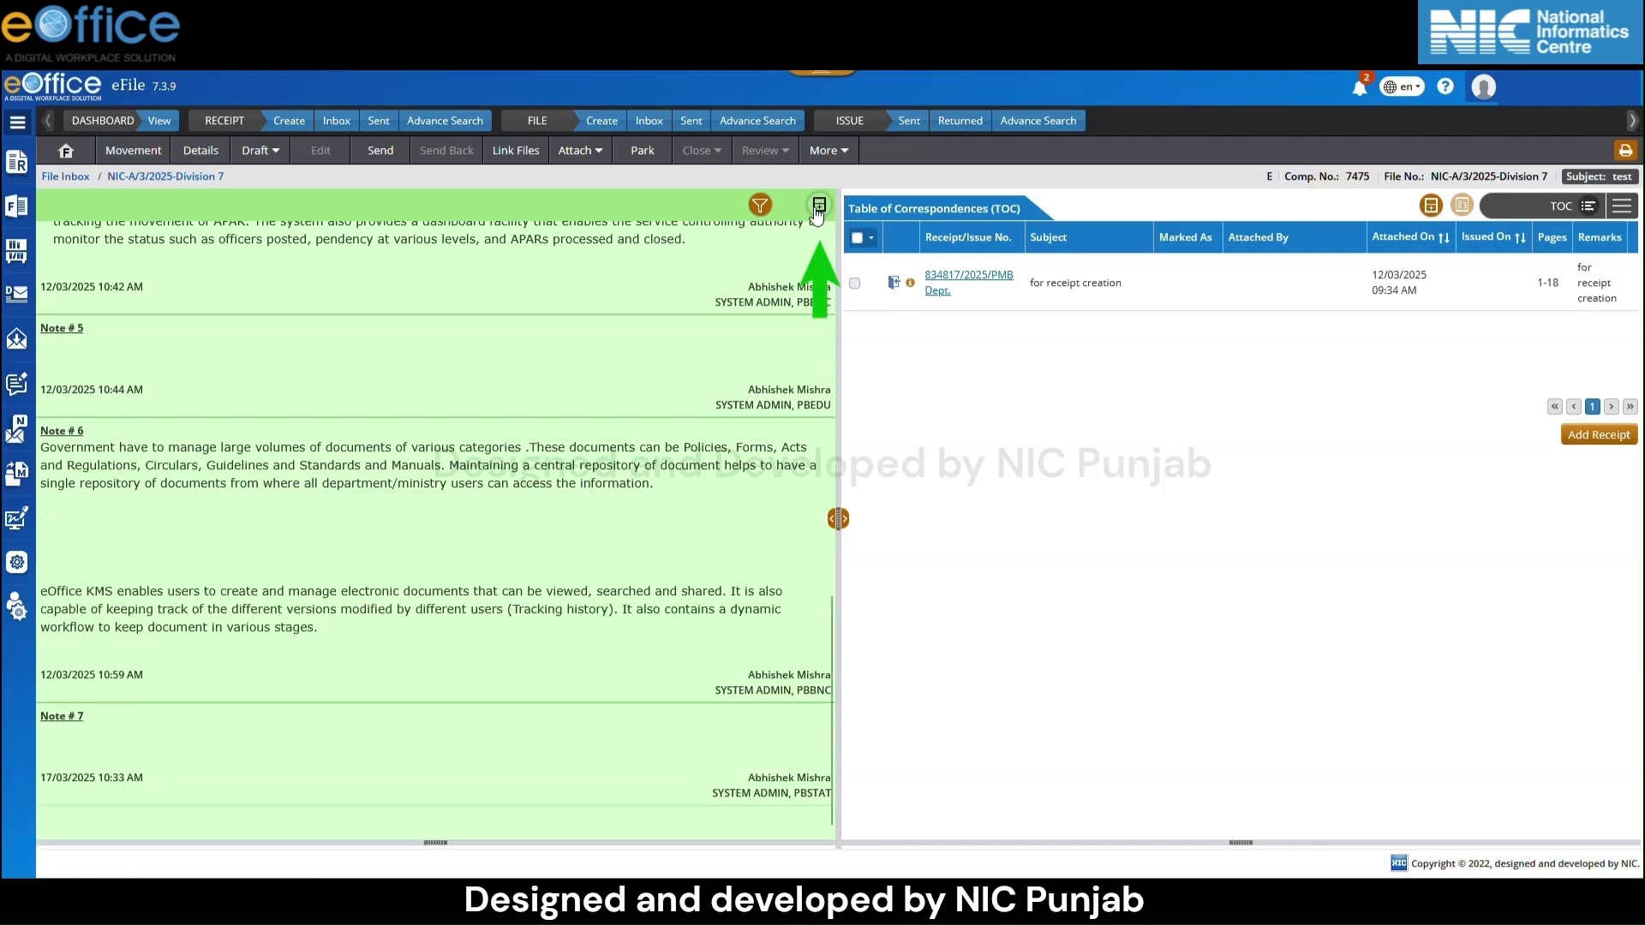
pyautogui.click(817, 210)
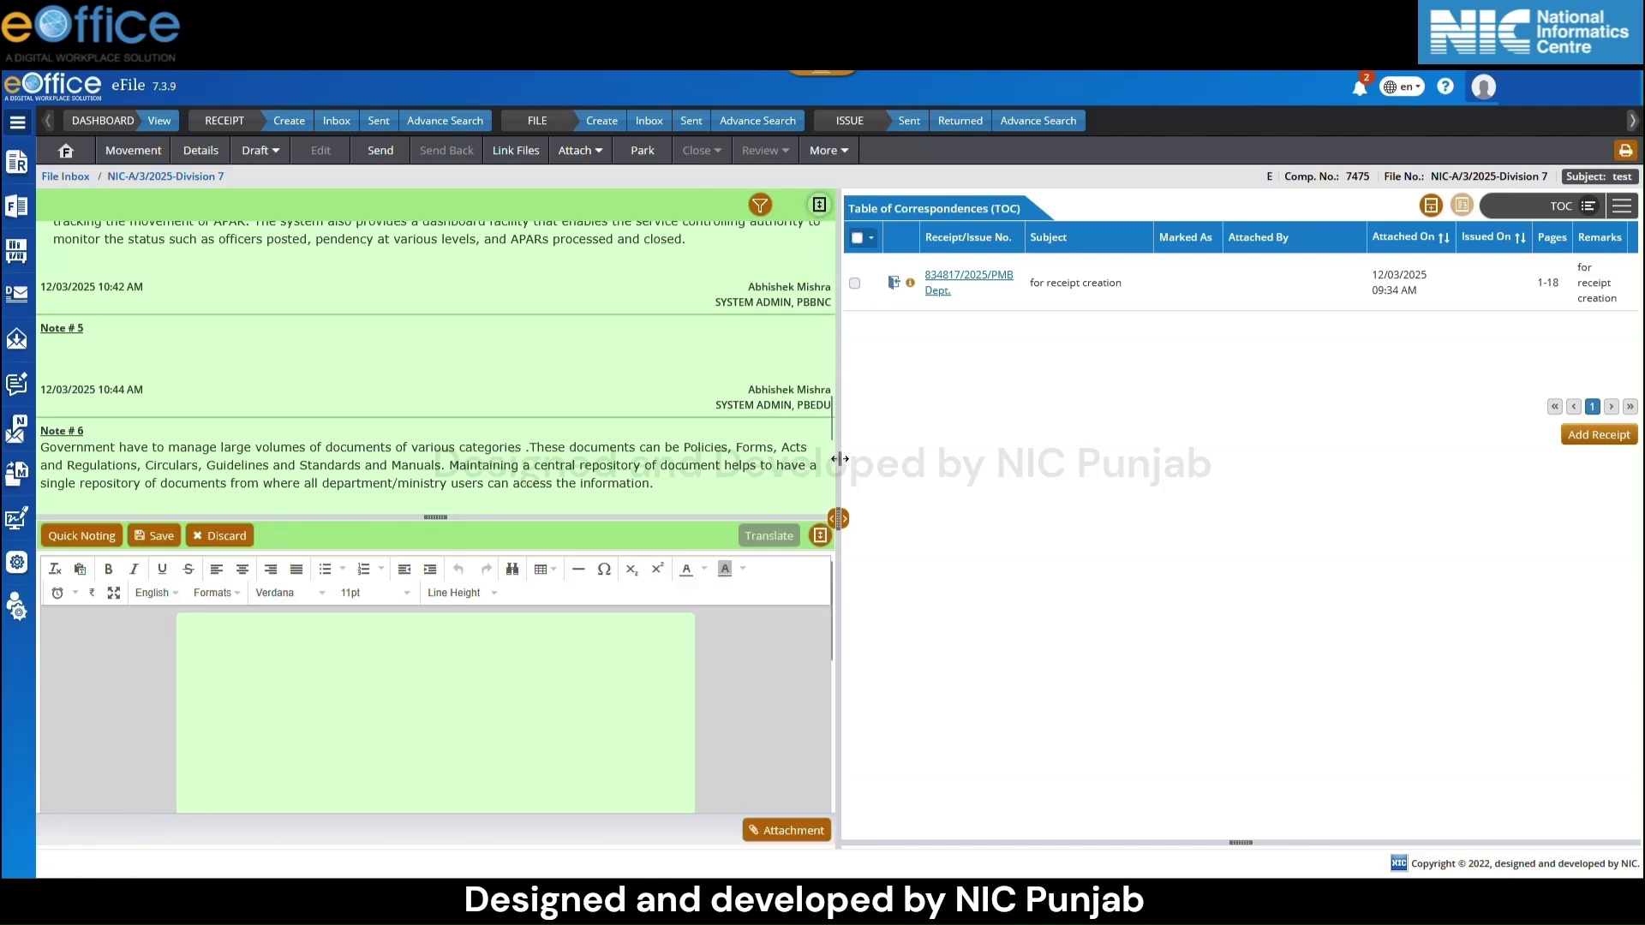
pyautogui.click(1431, 207)
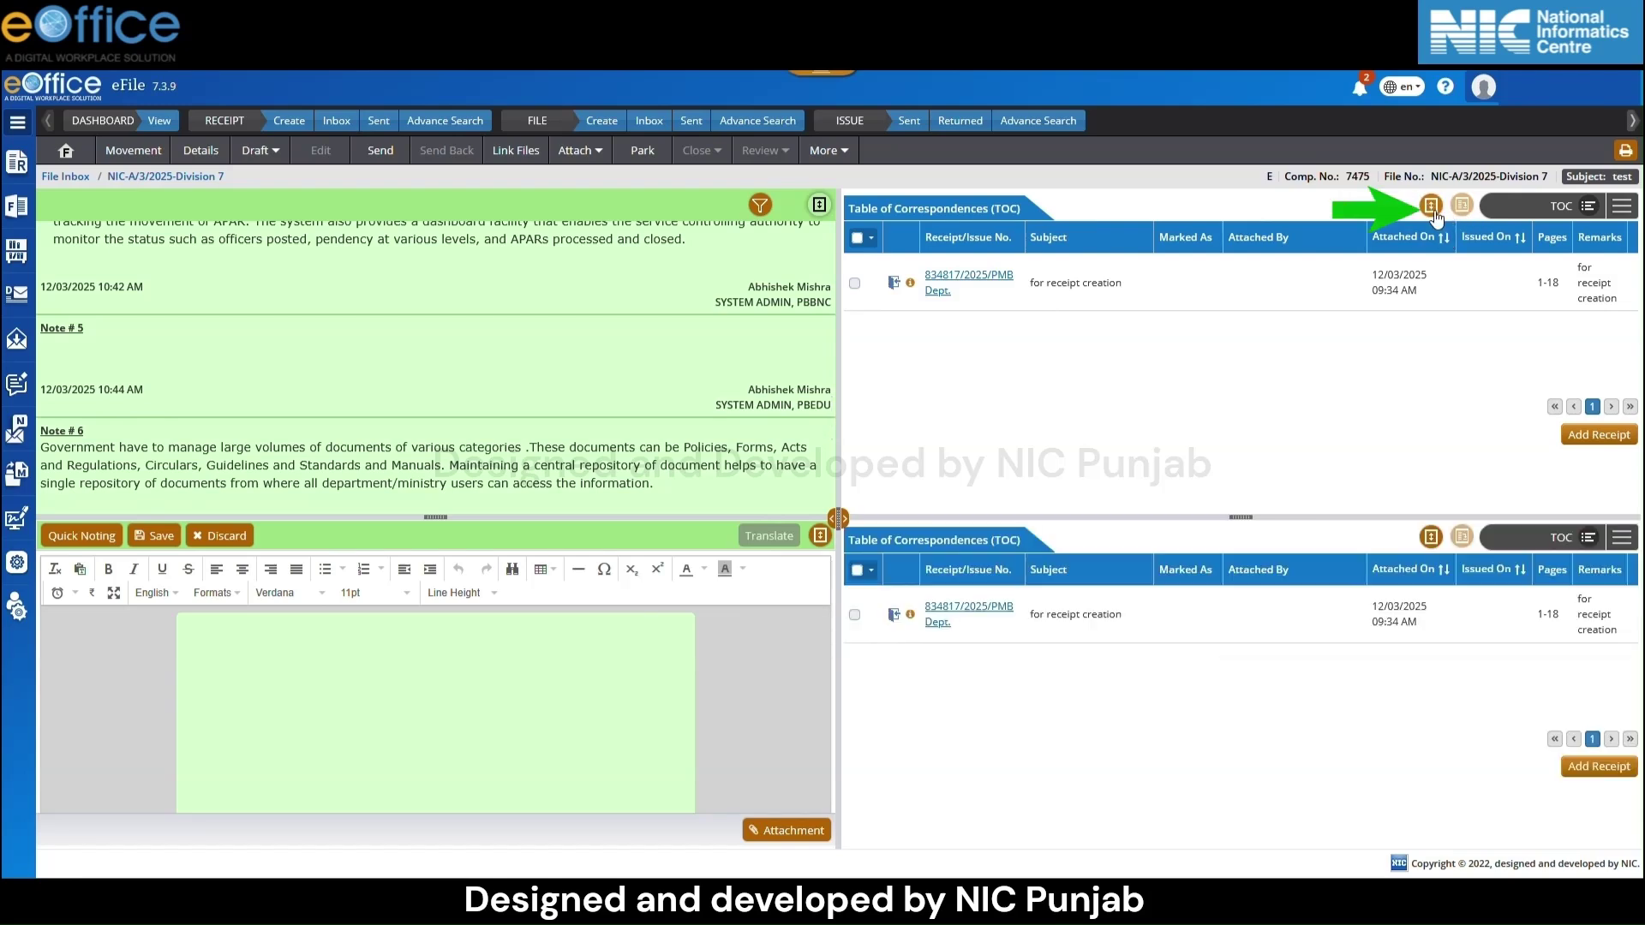
pyautogui.click(1431, 208)
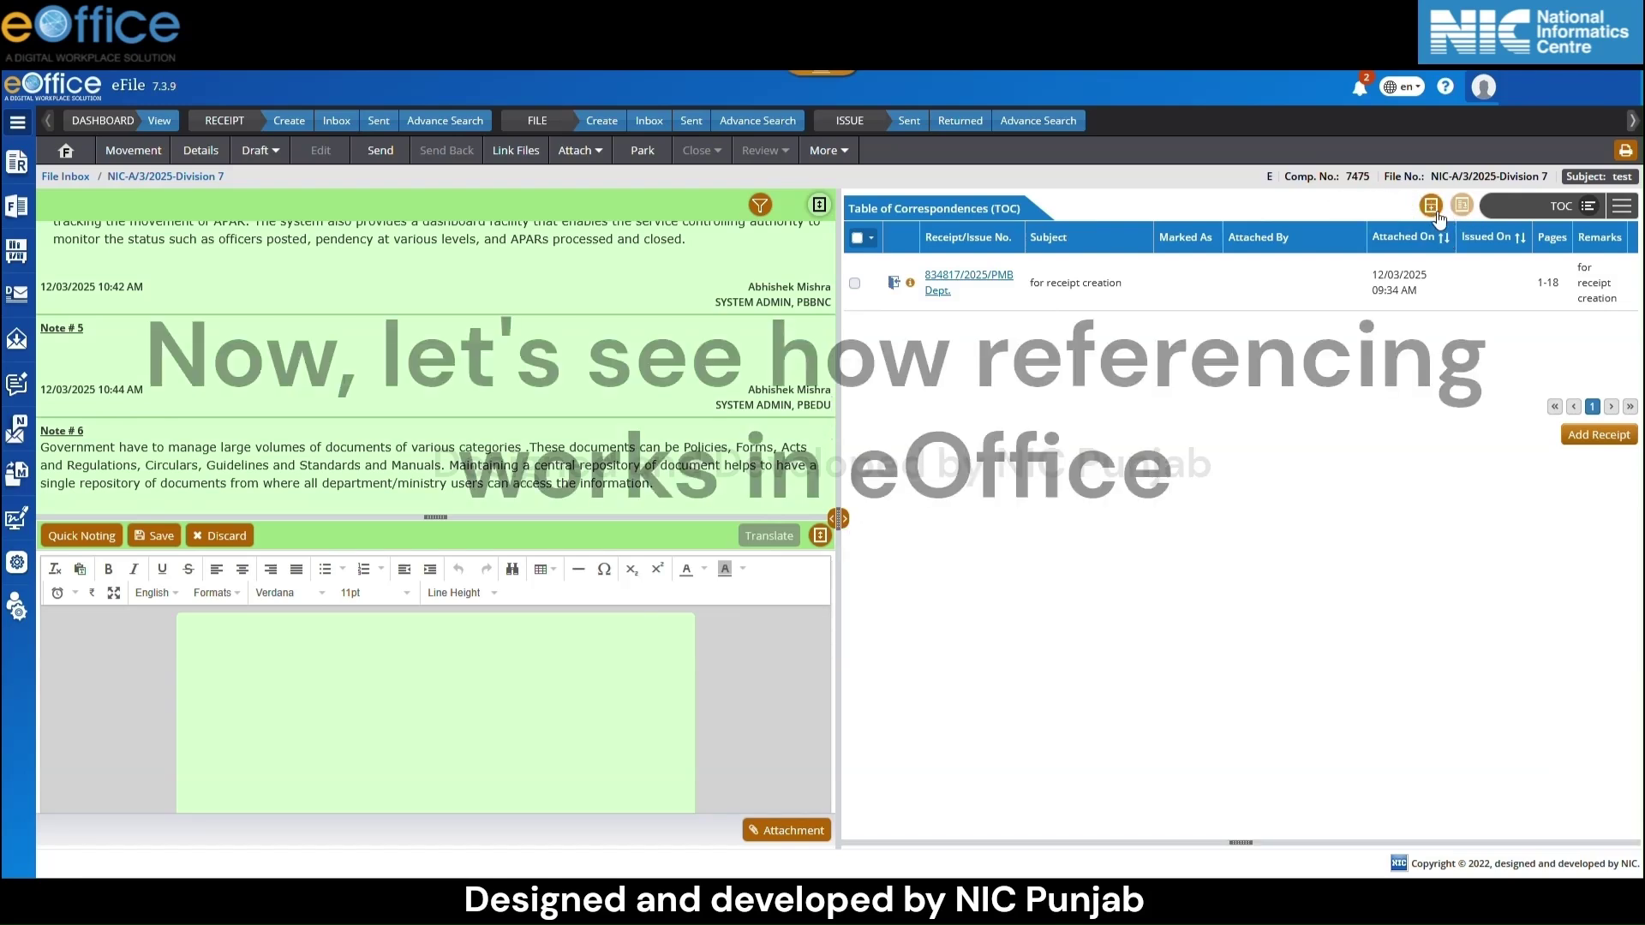
# Show the recent correspondence beside the note and write "refer page no12" in the green note.
pyautogui.click(1620, 209)
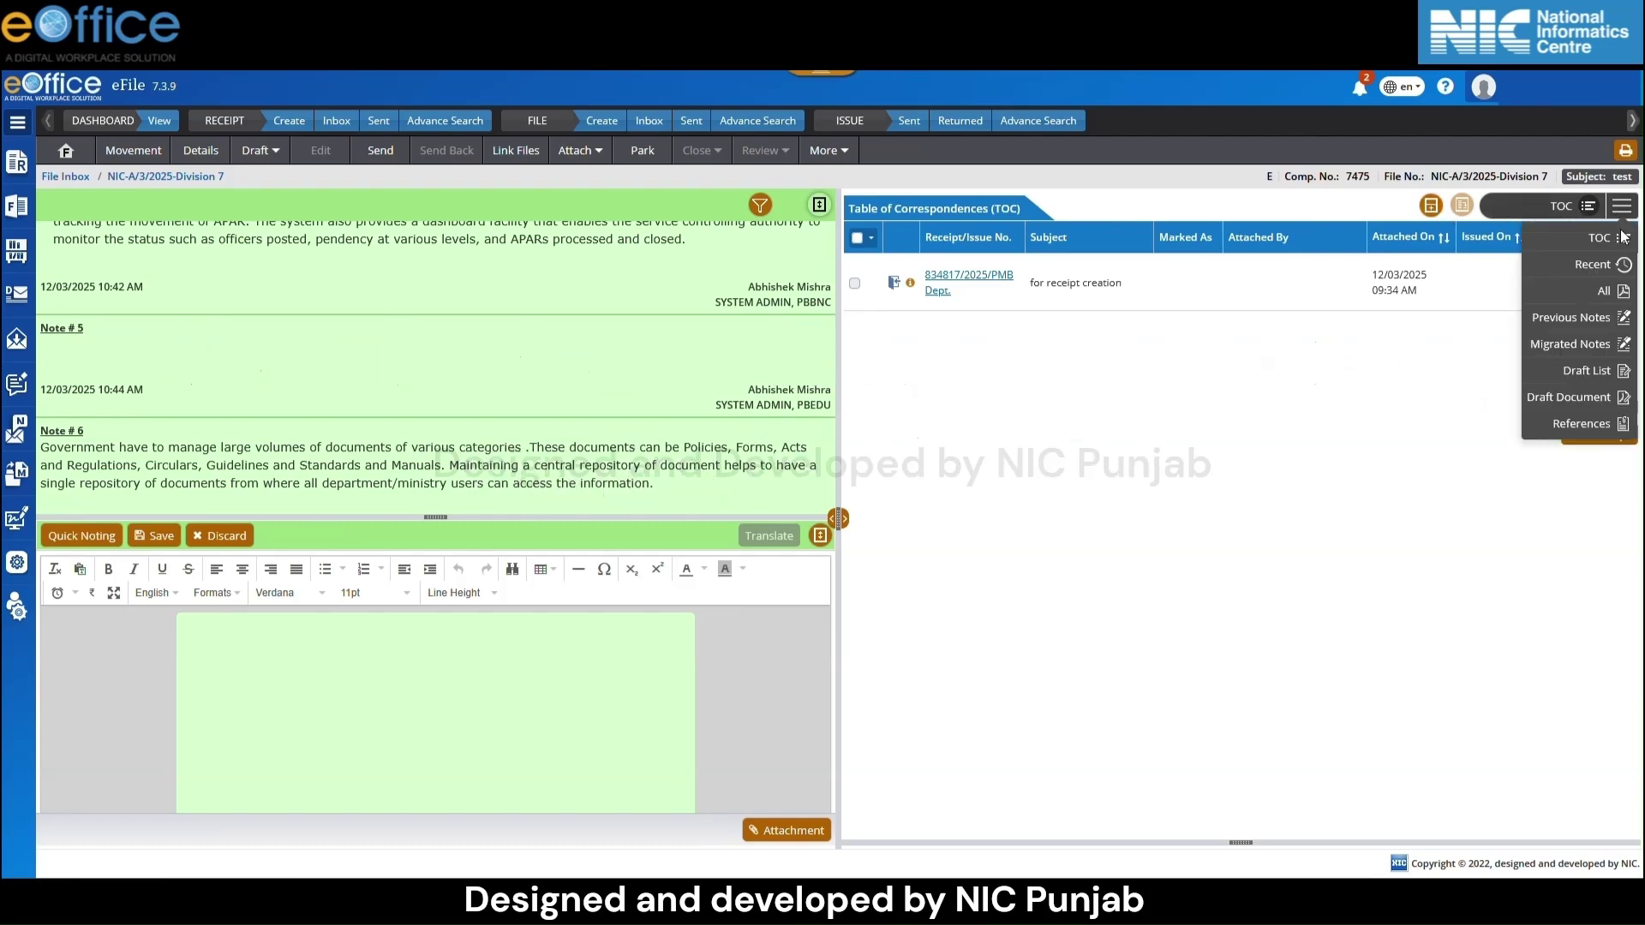
pyautogui.click(1615, 265)
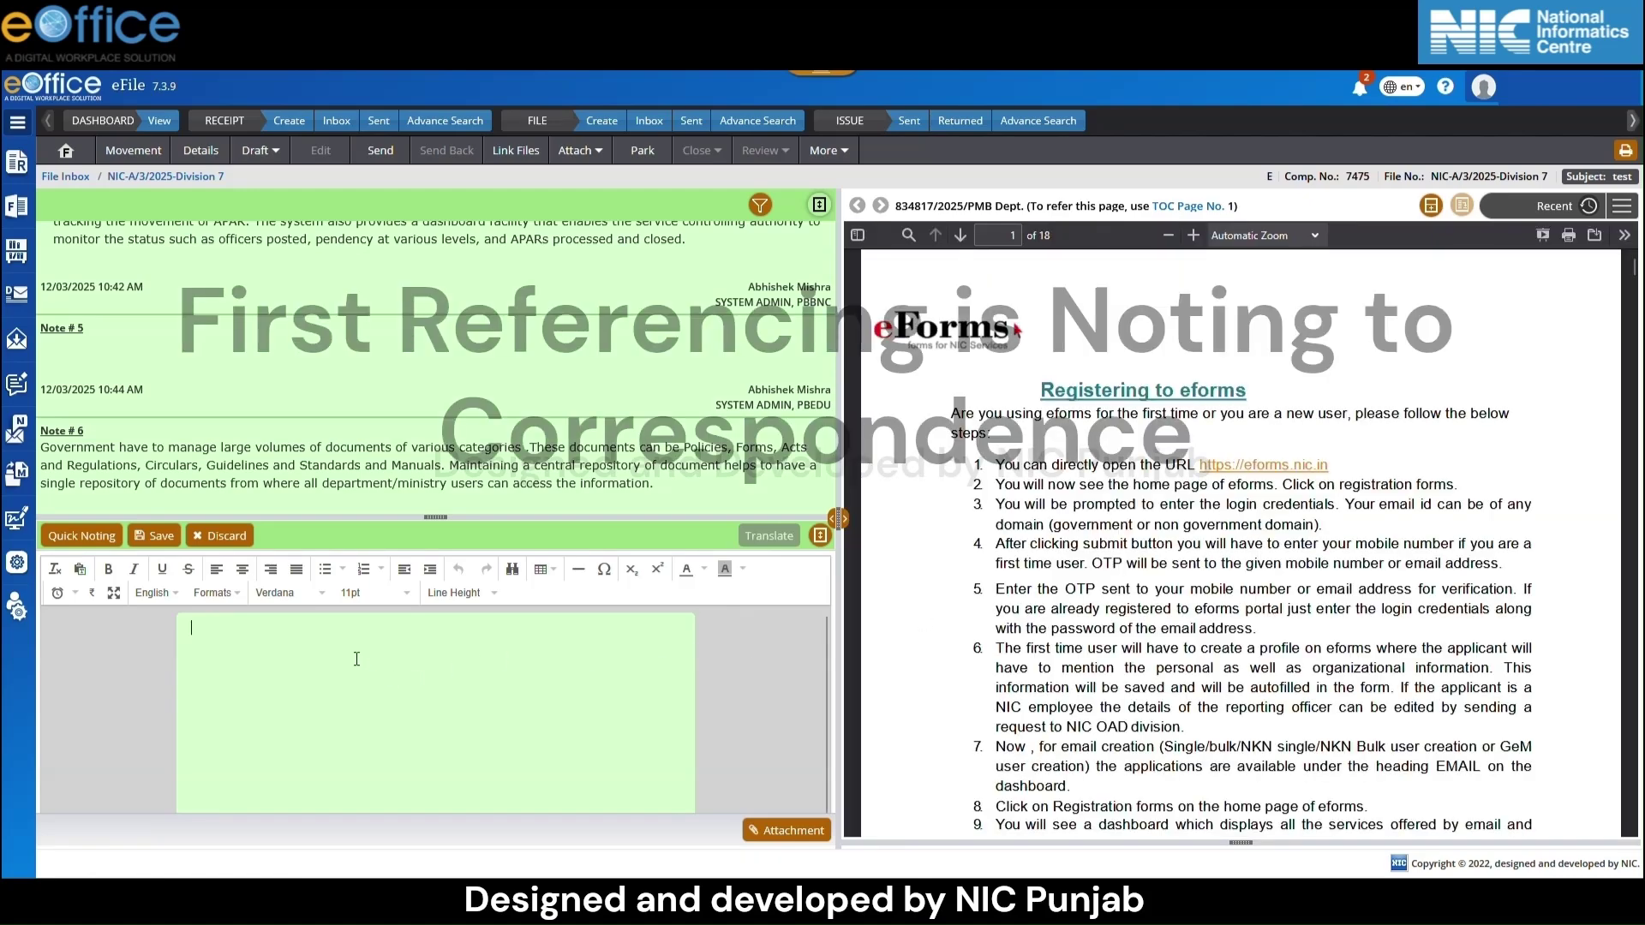
pyautogui.write('refer')
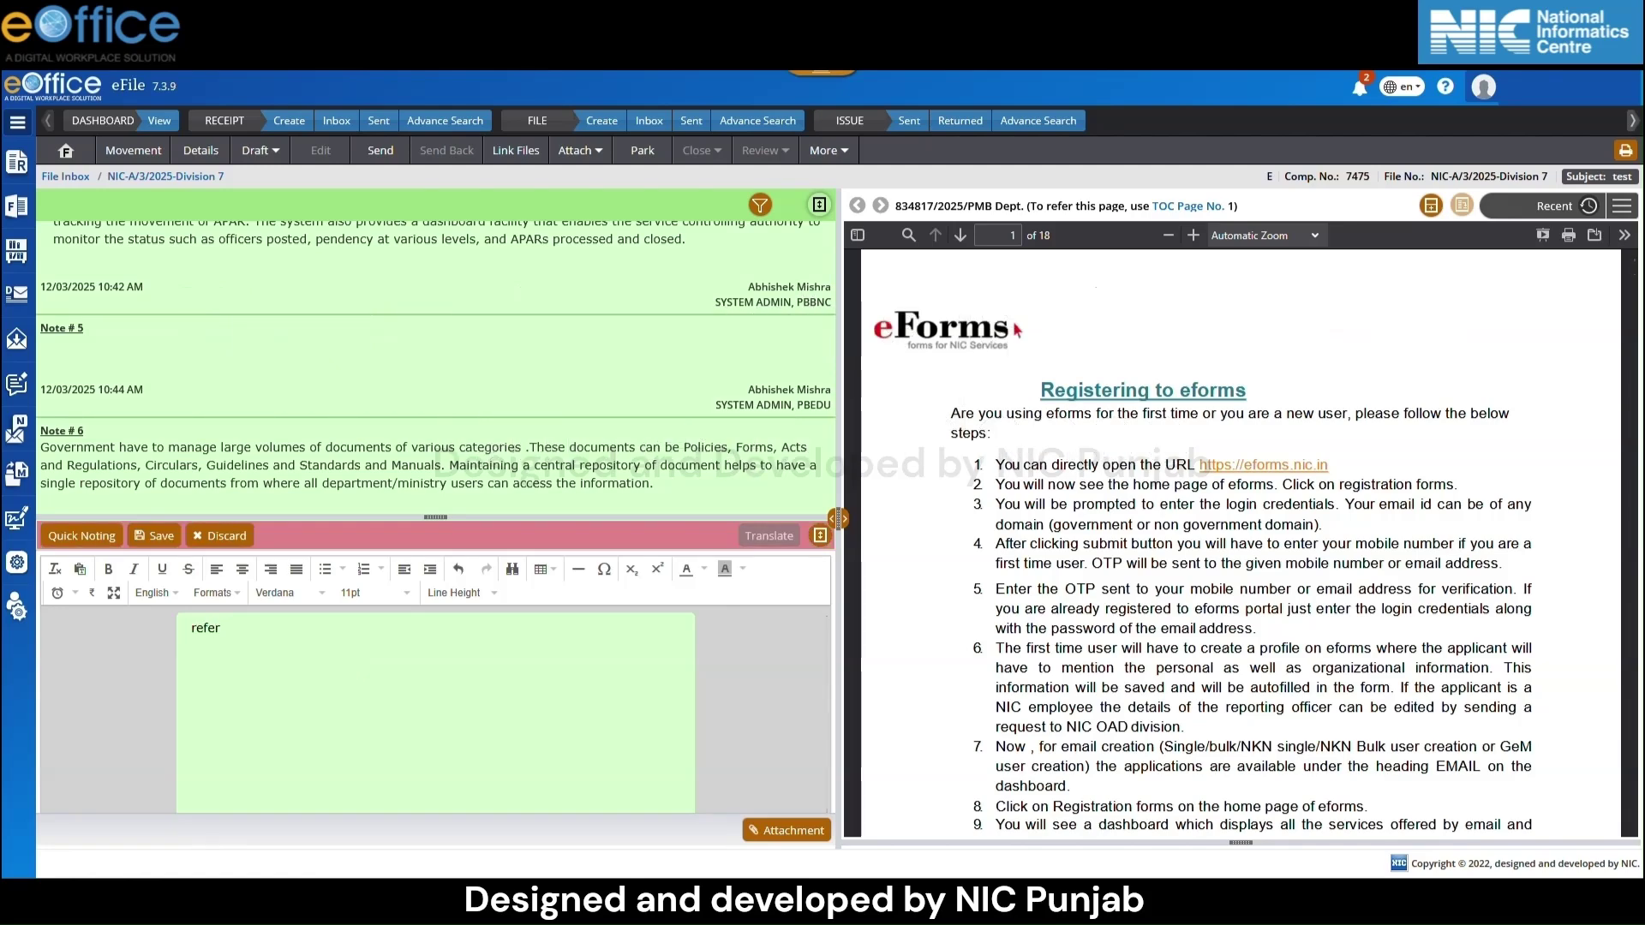
pyautogui.write(' page no12')
# Reference the note text "refer page no12" to correspondence Page 12 (TOC Page 12).
pyautogui.moveTo(288, 630); pyautogui.dragTo(214, 635)
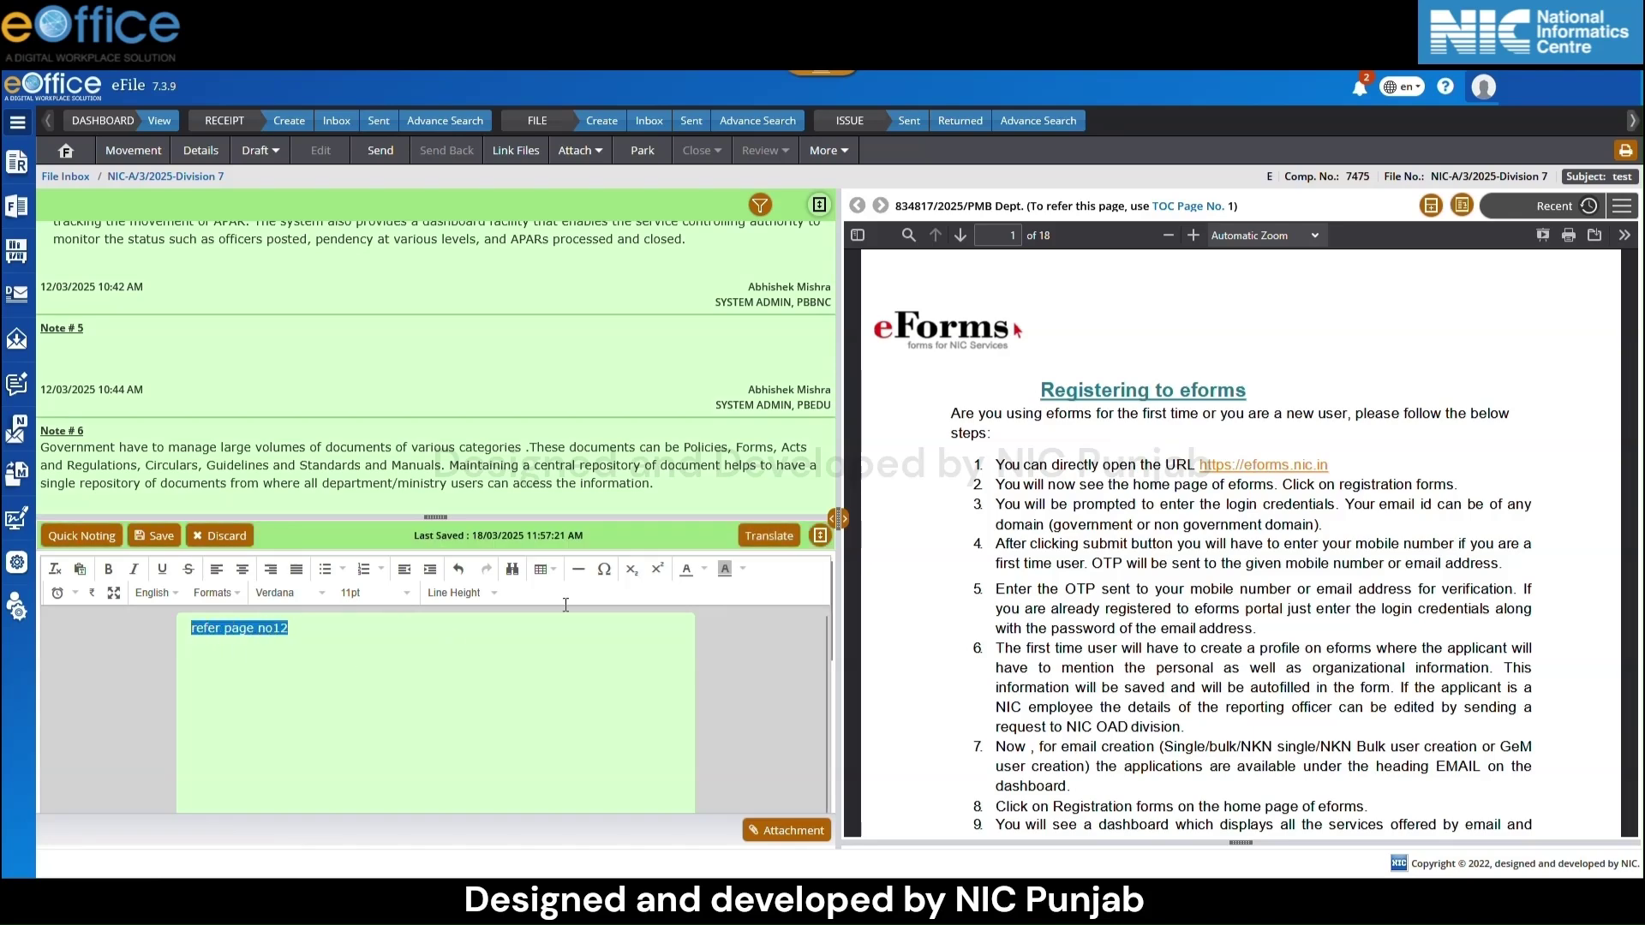
pyautogui.click(1458, 208)
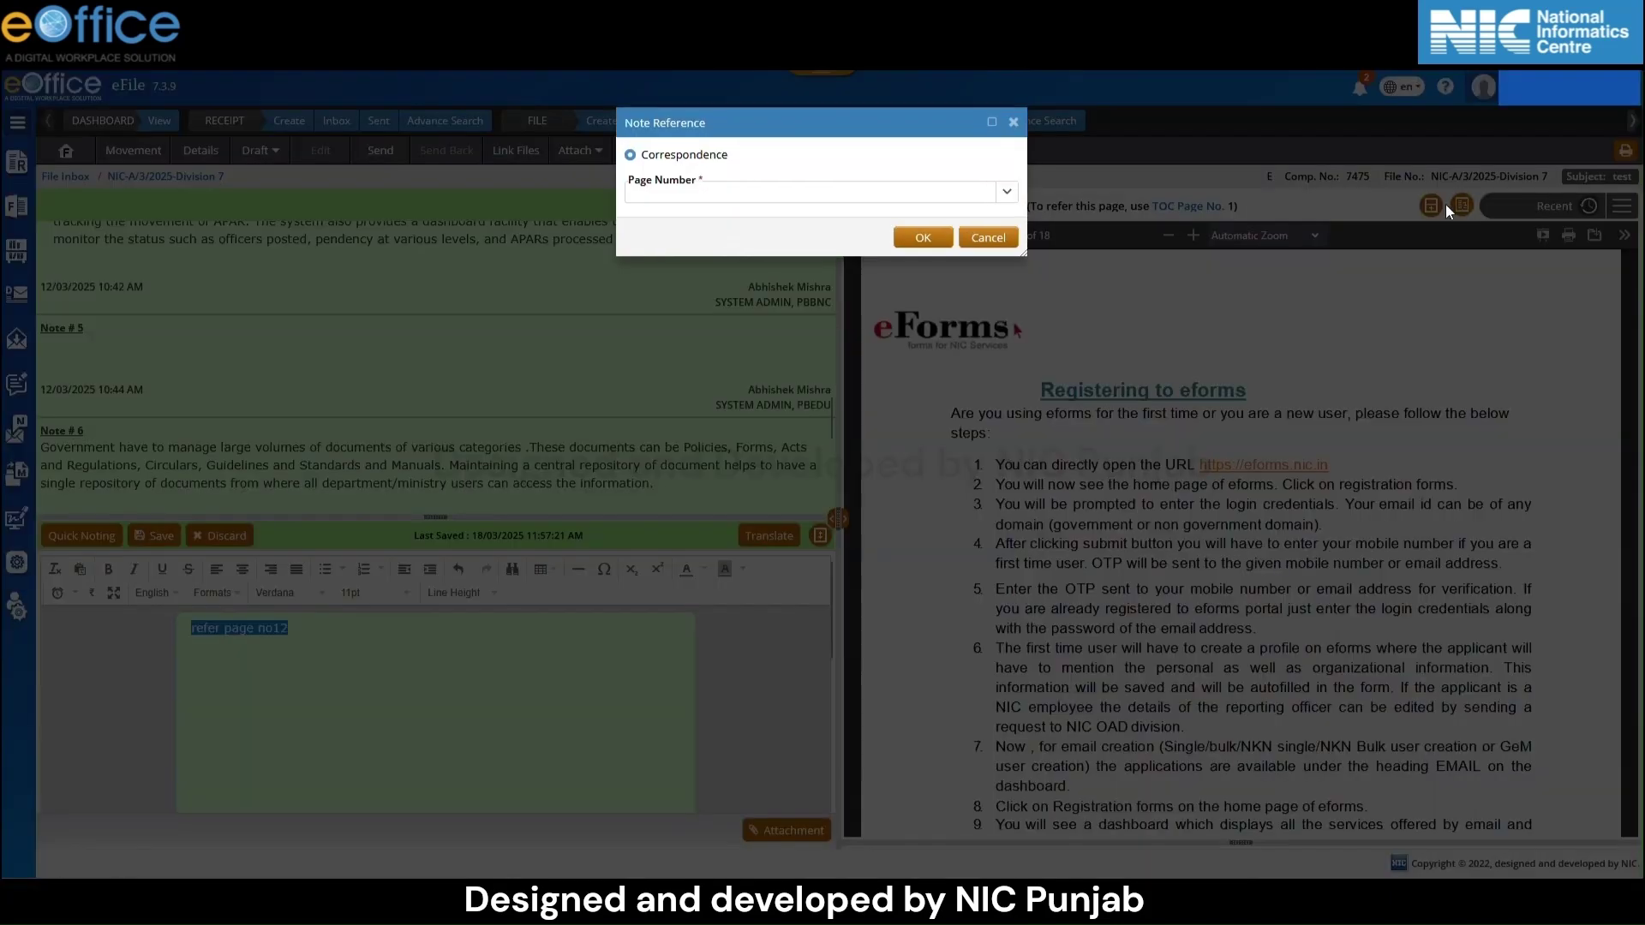
pyautogui.click(811, 197)
pyautogui.write('1')
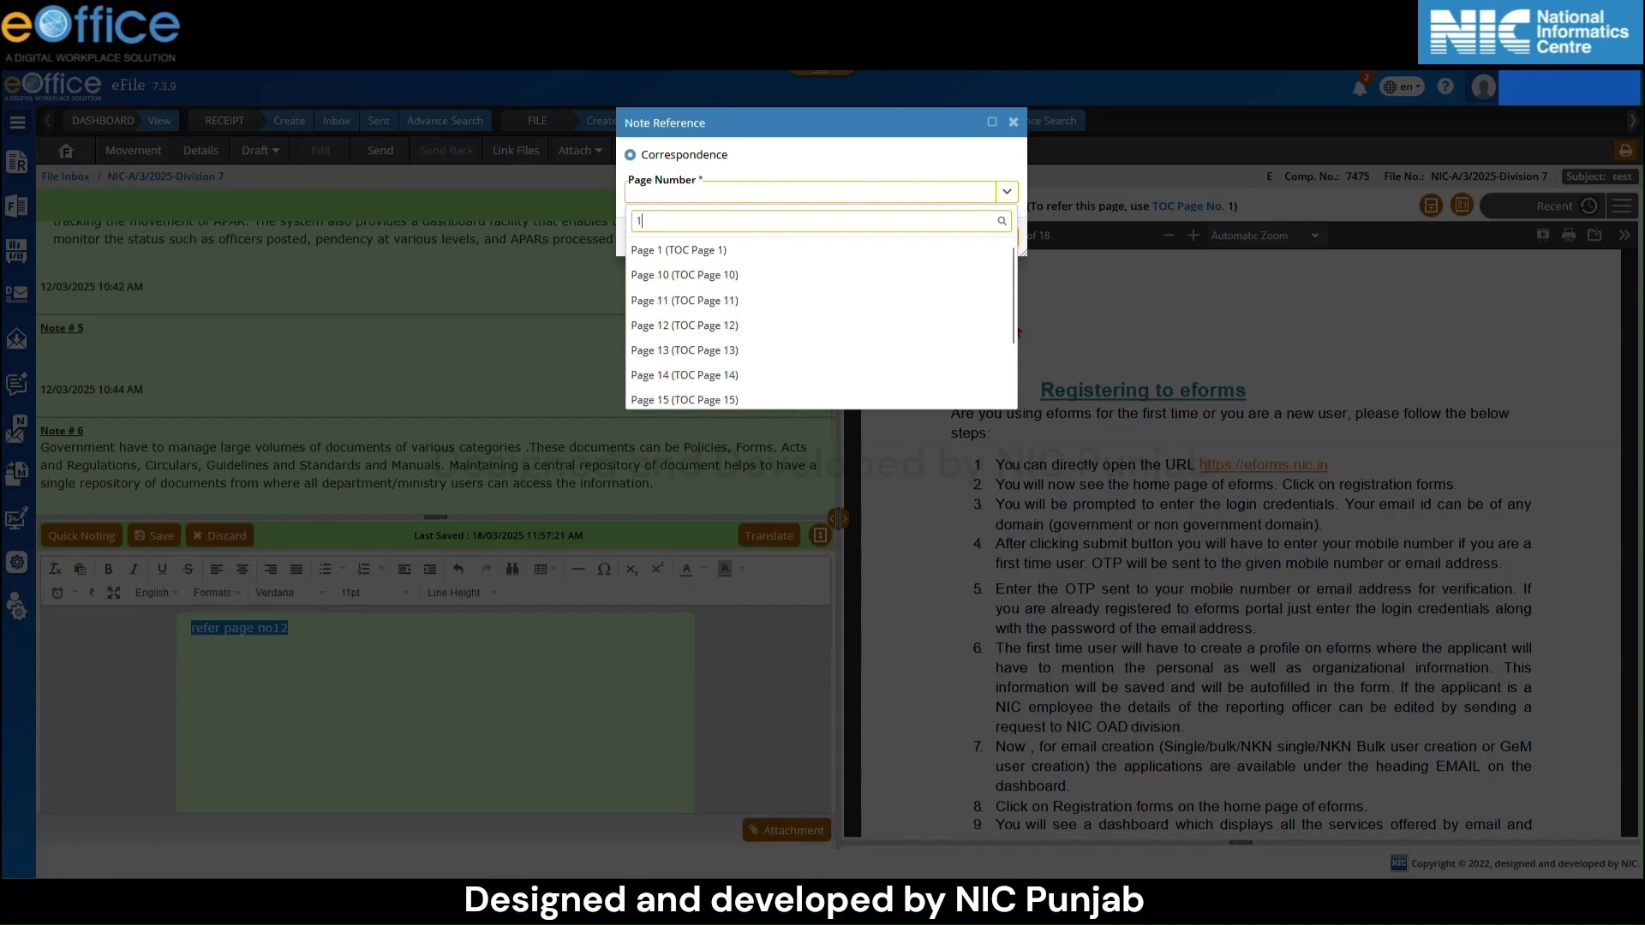
pyautogui.write('2')
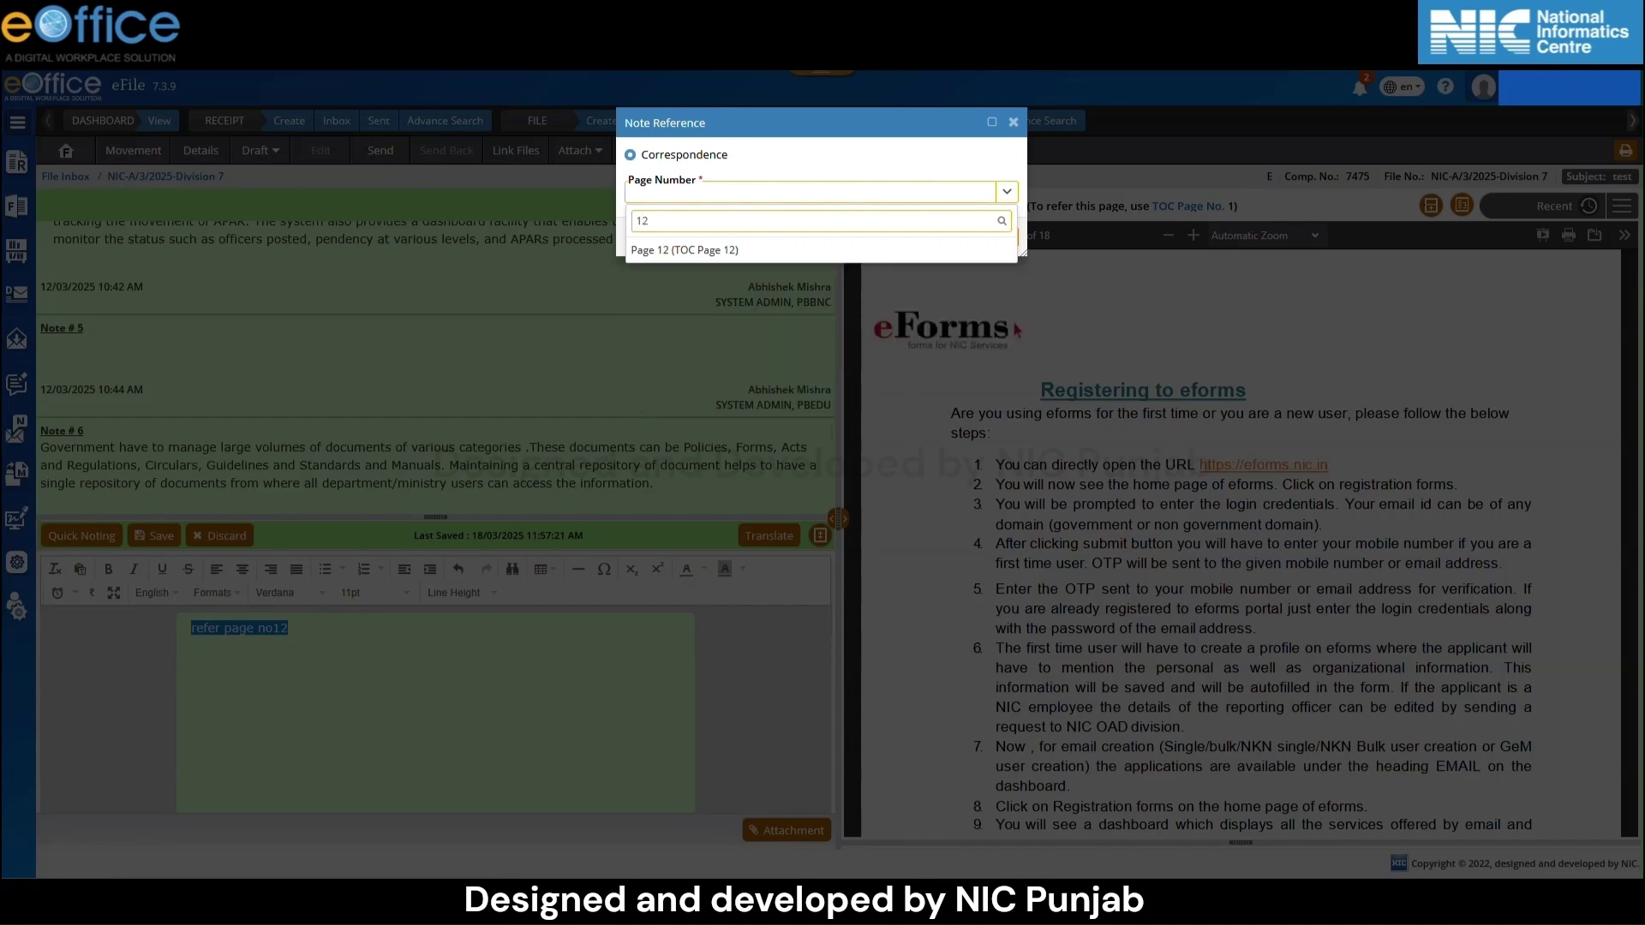
pyautogui.click(804, 251)
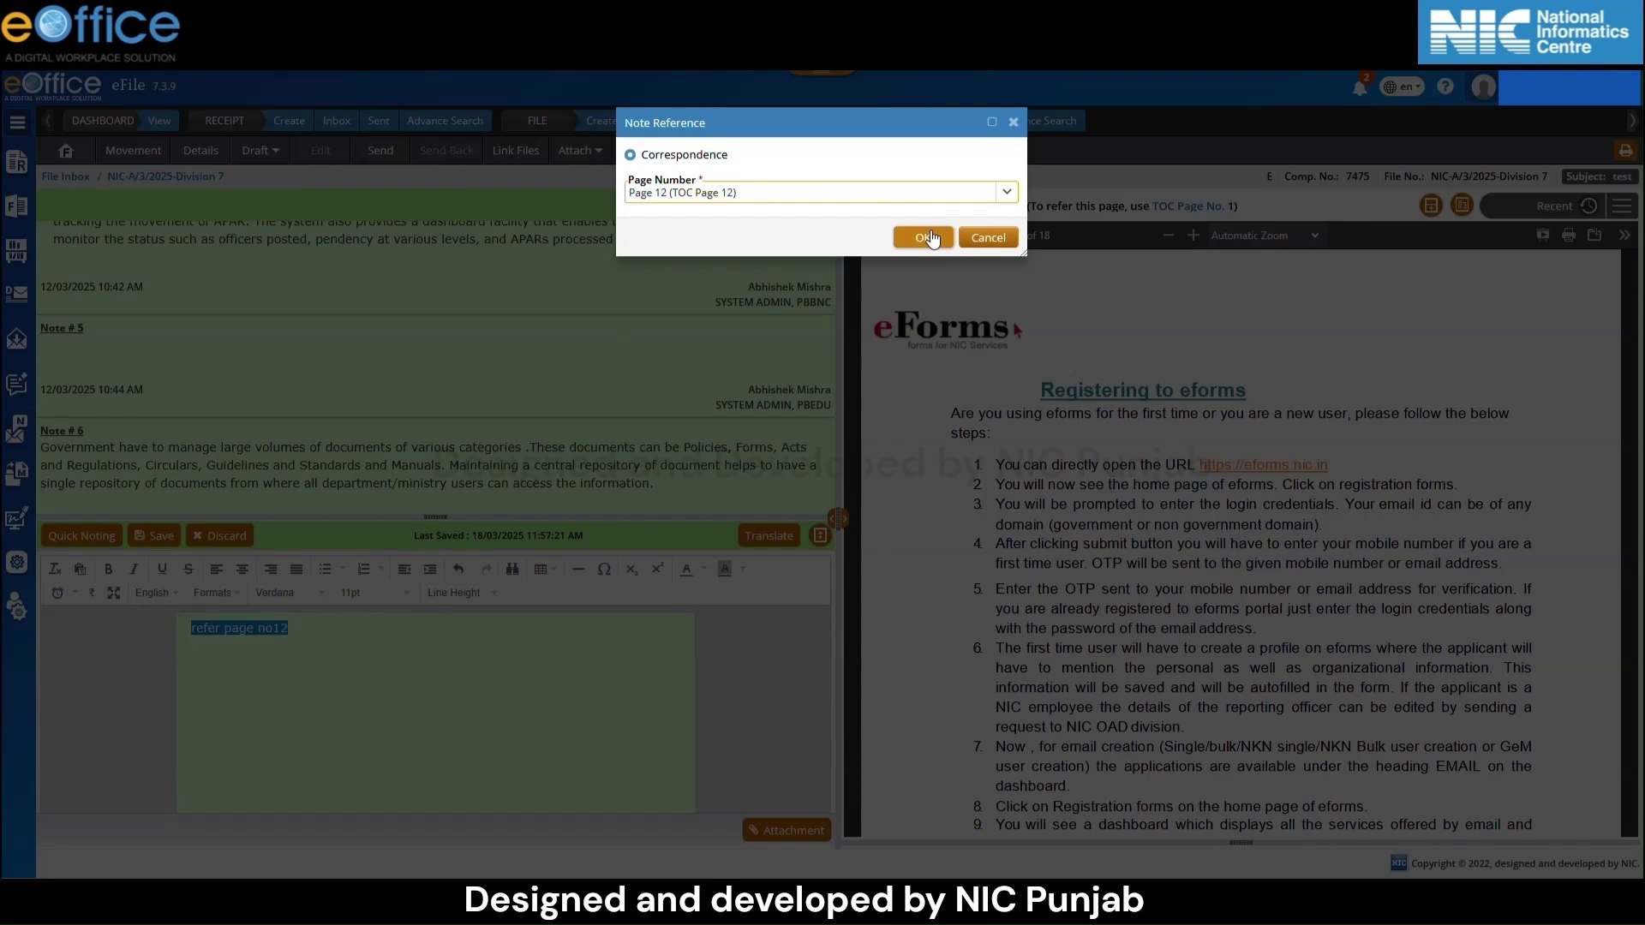
pyautogui.click(924, 238)
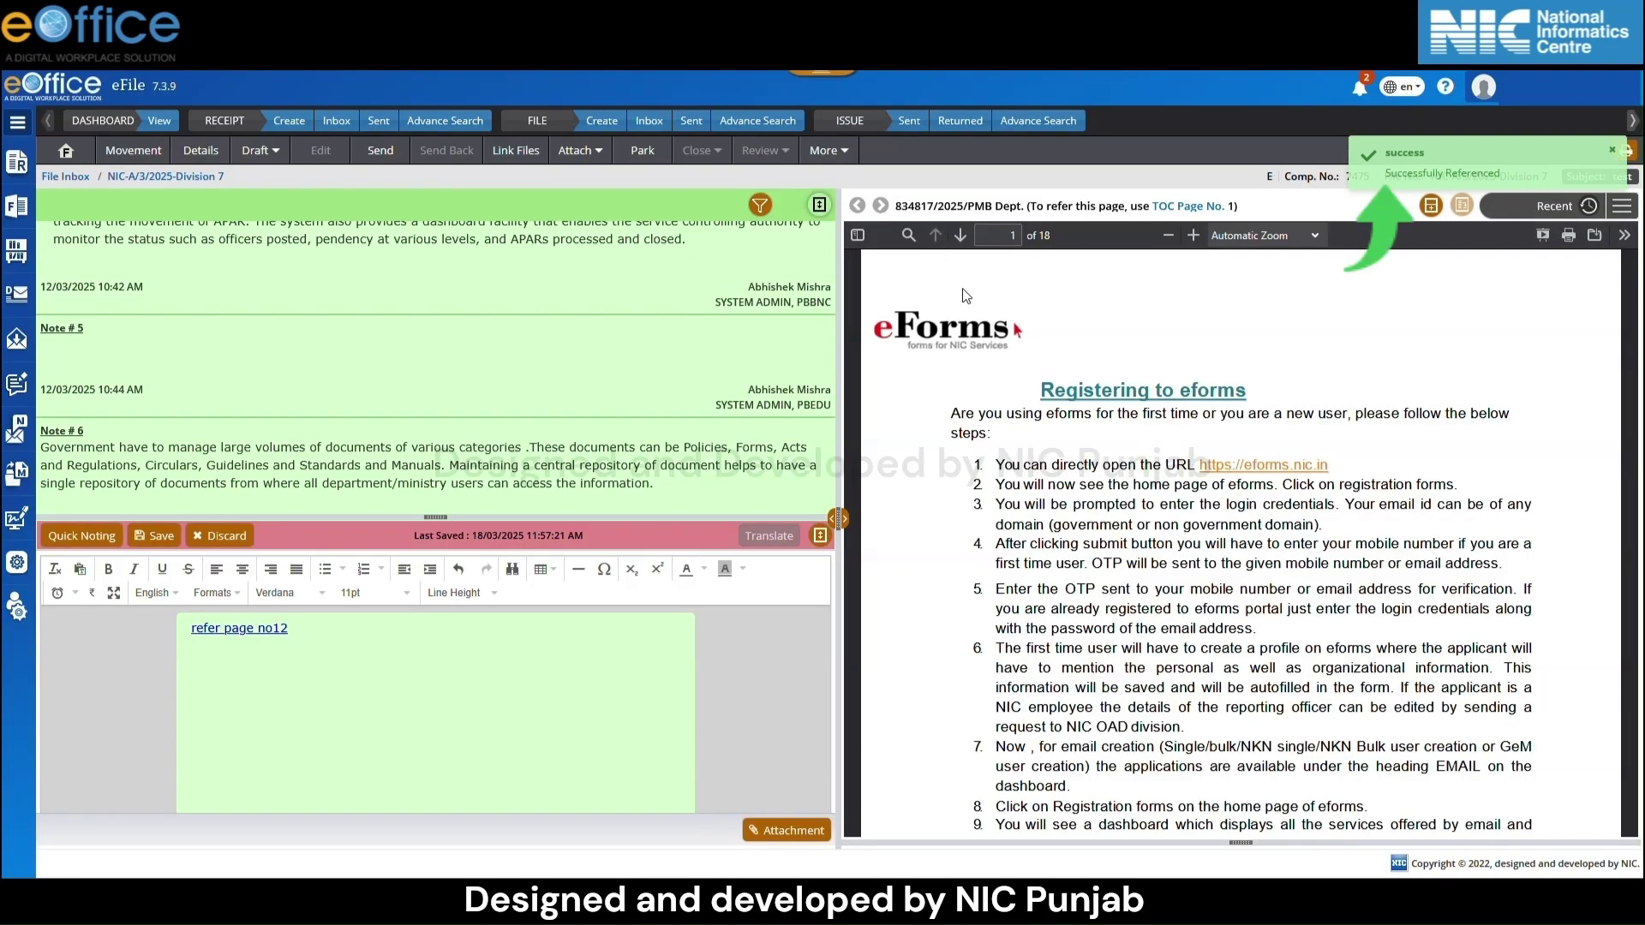
# Open the "refer page no12" link in the note to check the referred correspondence page, and close the preview.
pyautogui.click(378, 713)
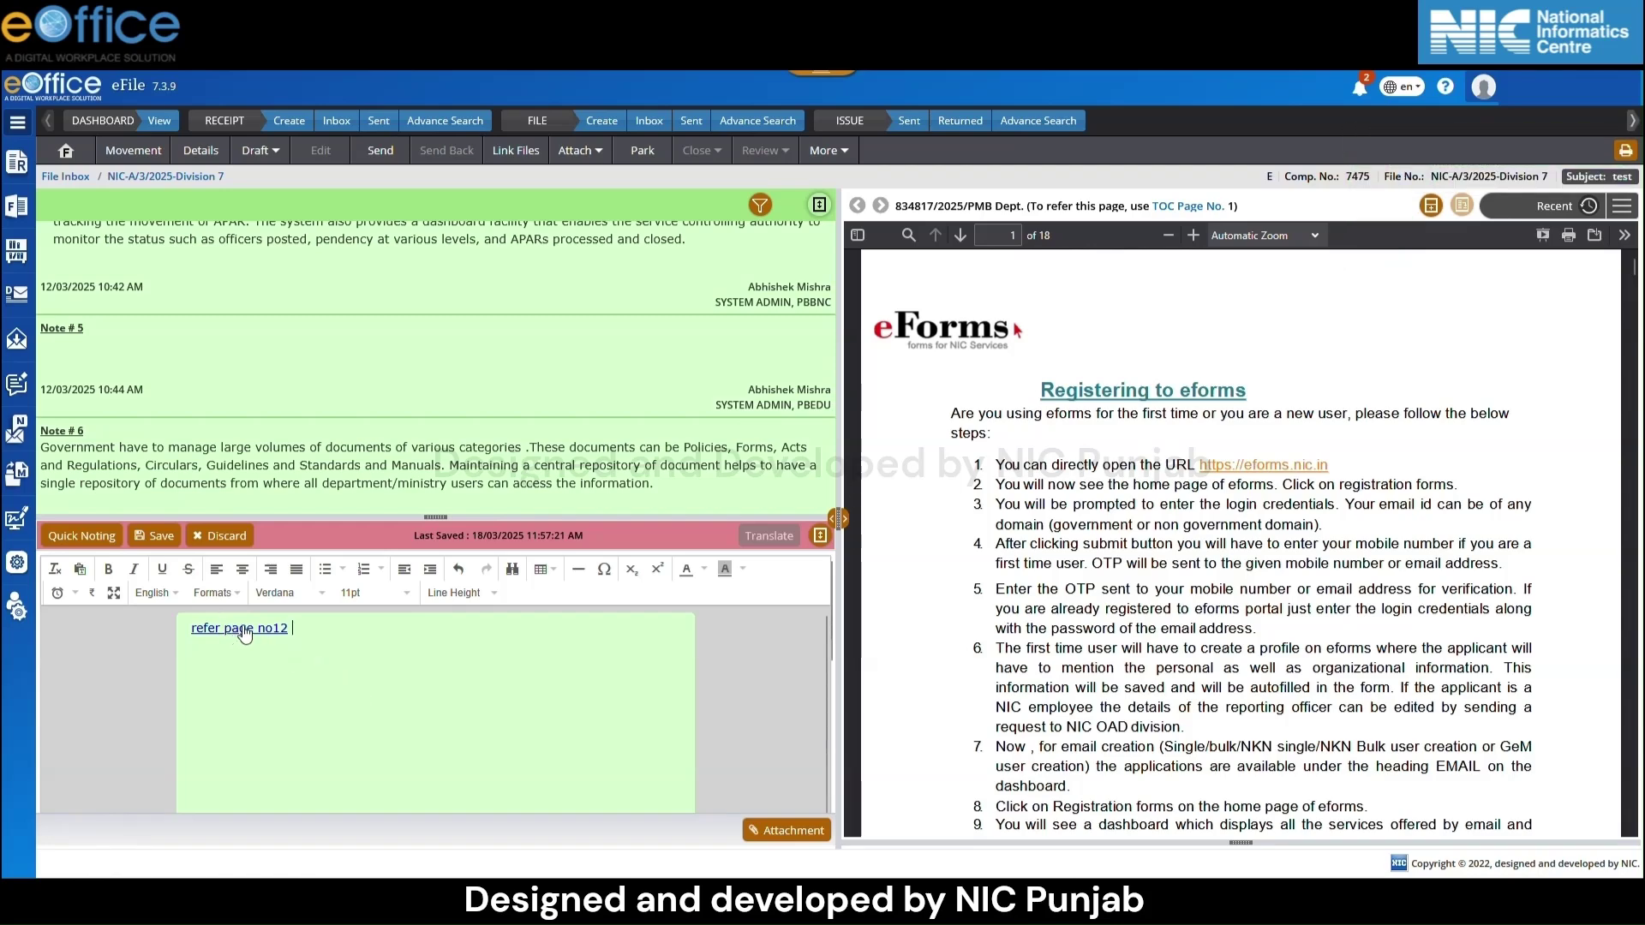
pyautogui.click(245, 630)
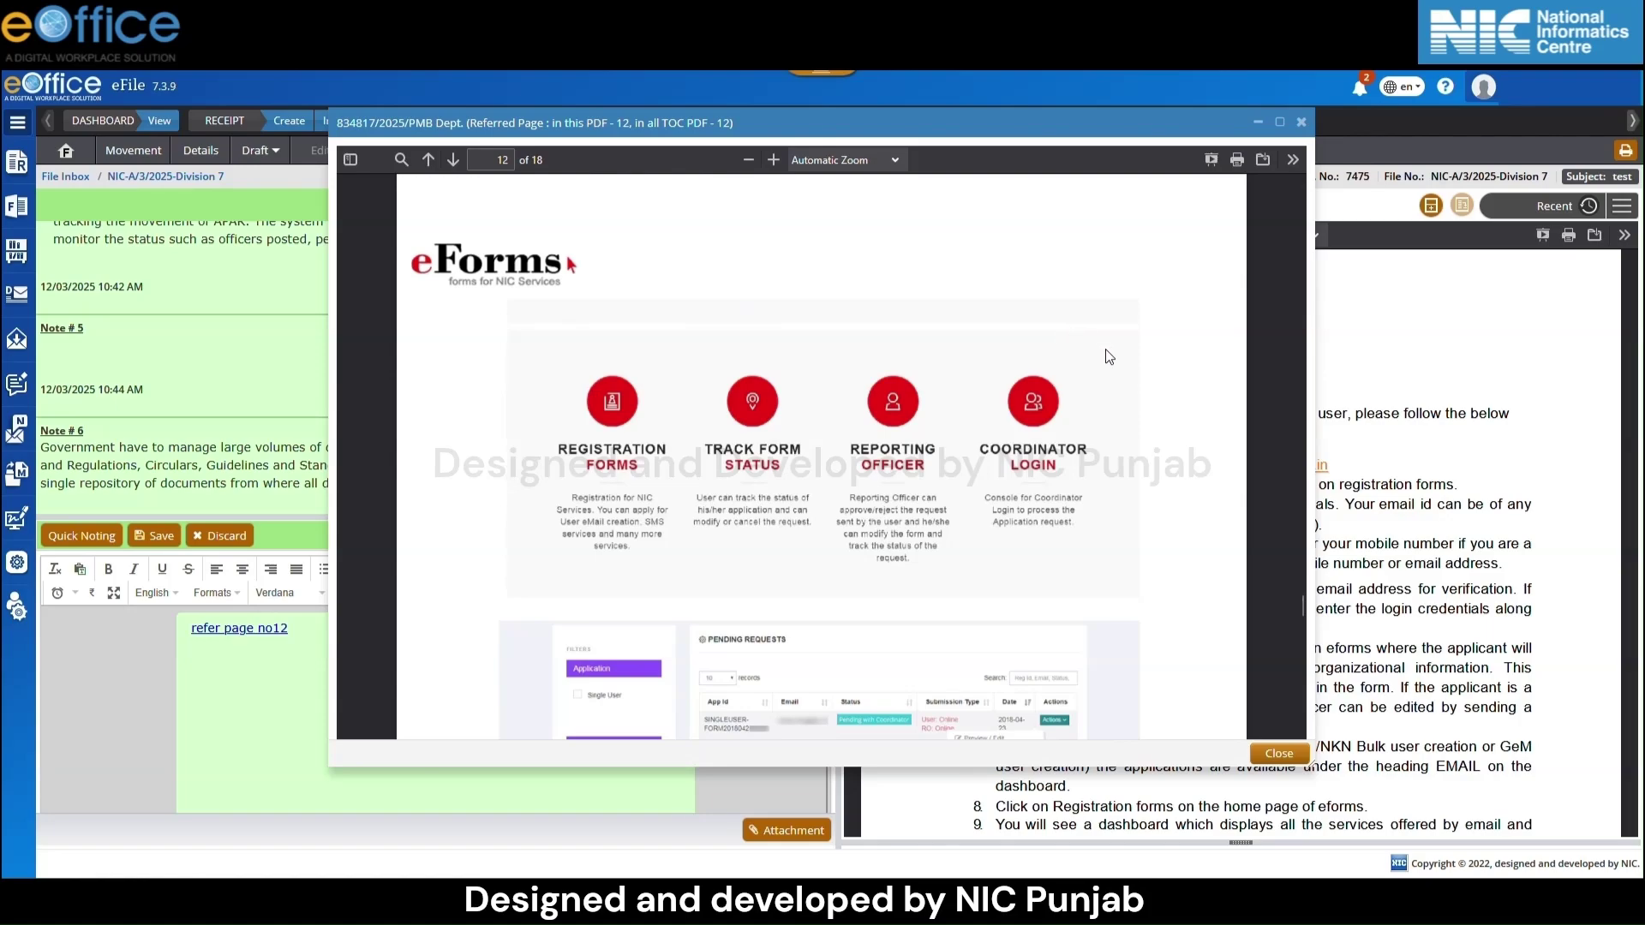
pyautogui.scroll(5, 1108, 356)
pyautogui.press('Escape')
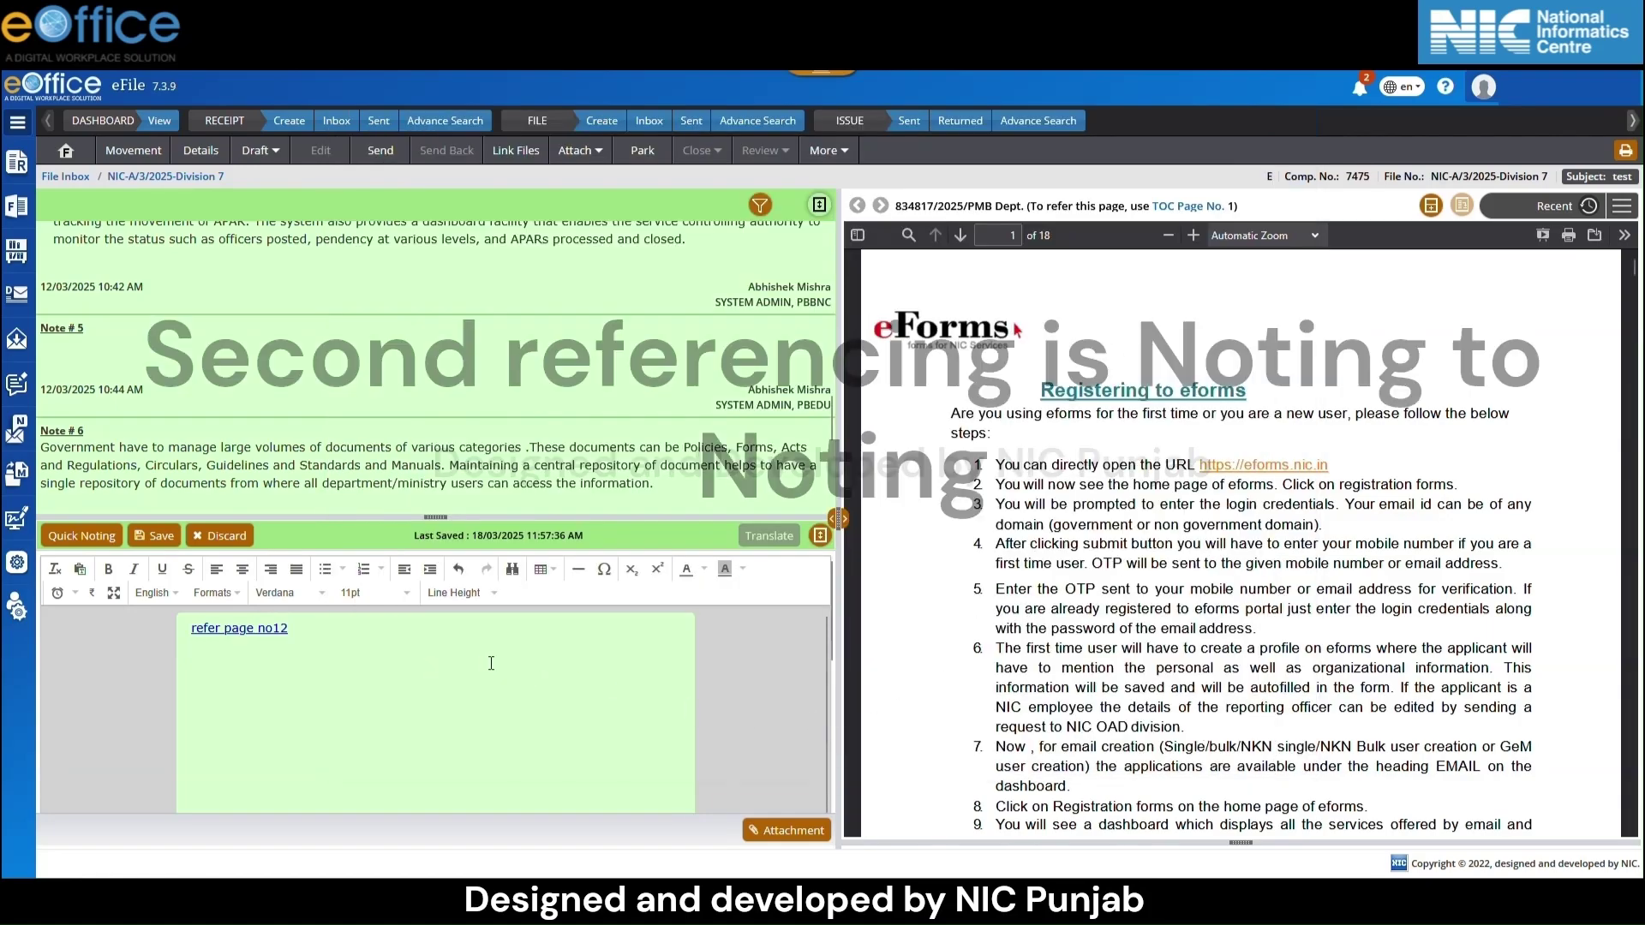
# Show the previous notes beside the green note and add a second line reading "refer page no6".
pyautogui.click(1621, 205)
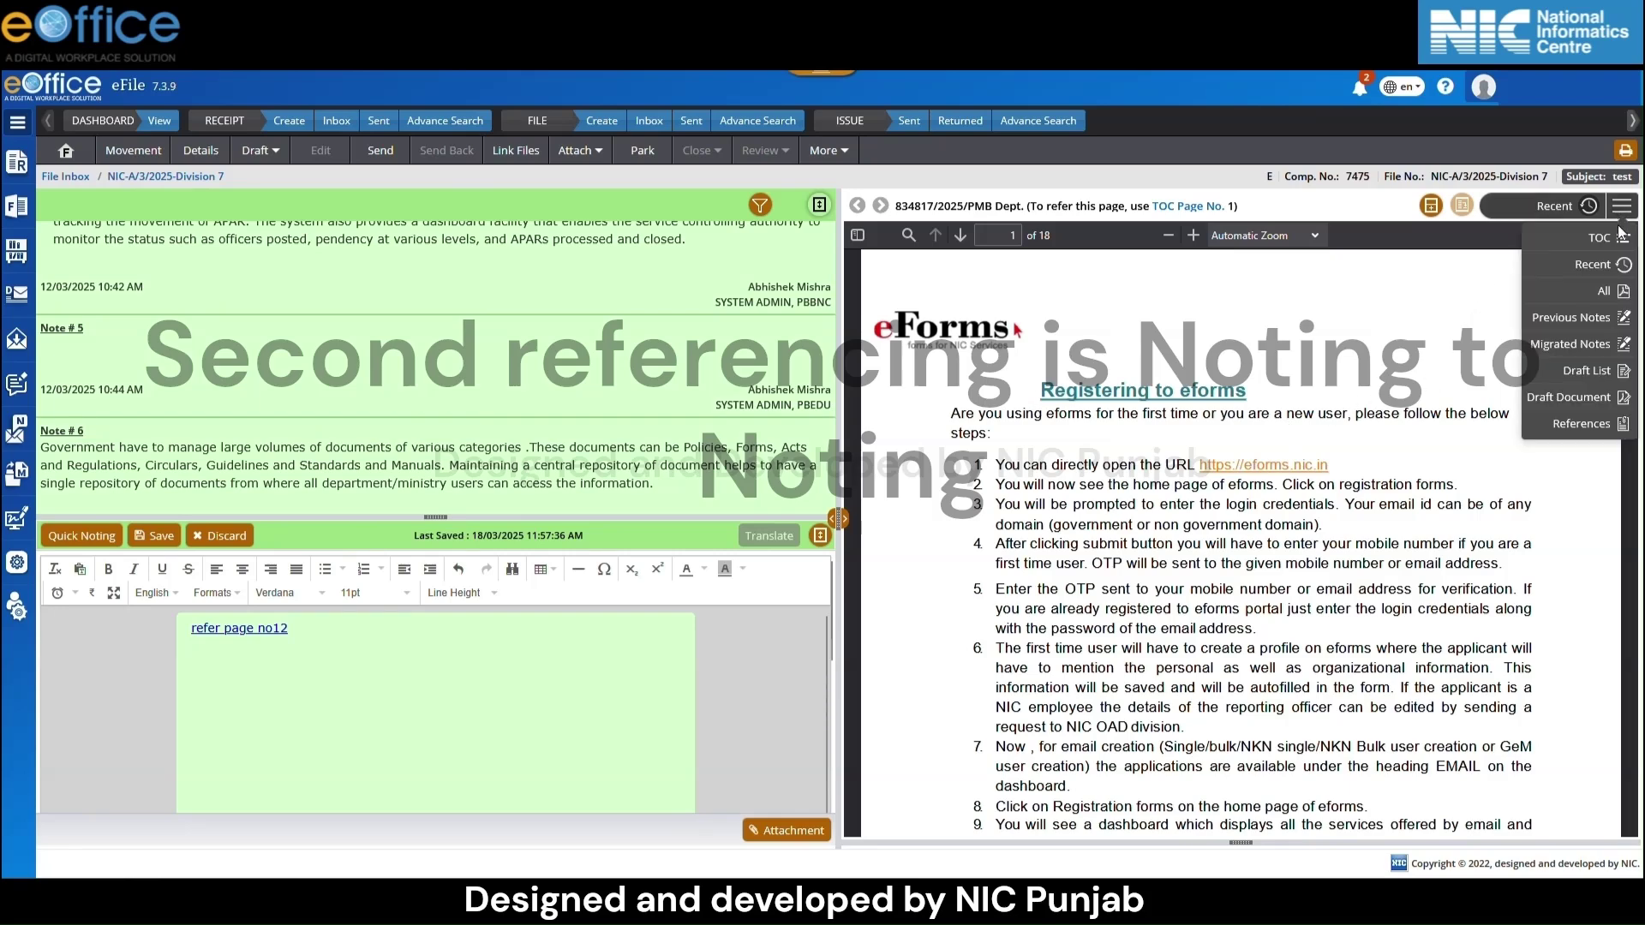
pyautogui.click(1622, 318)
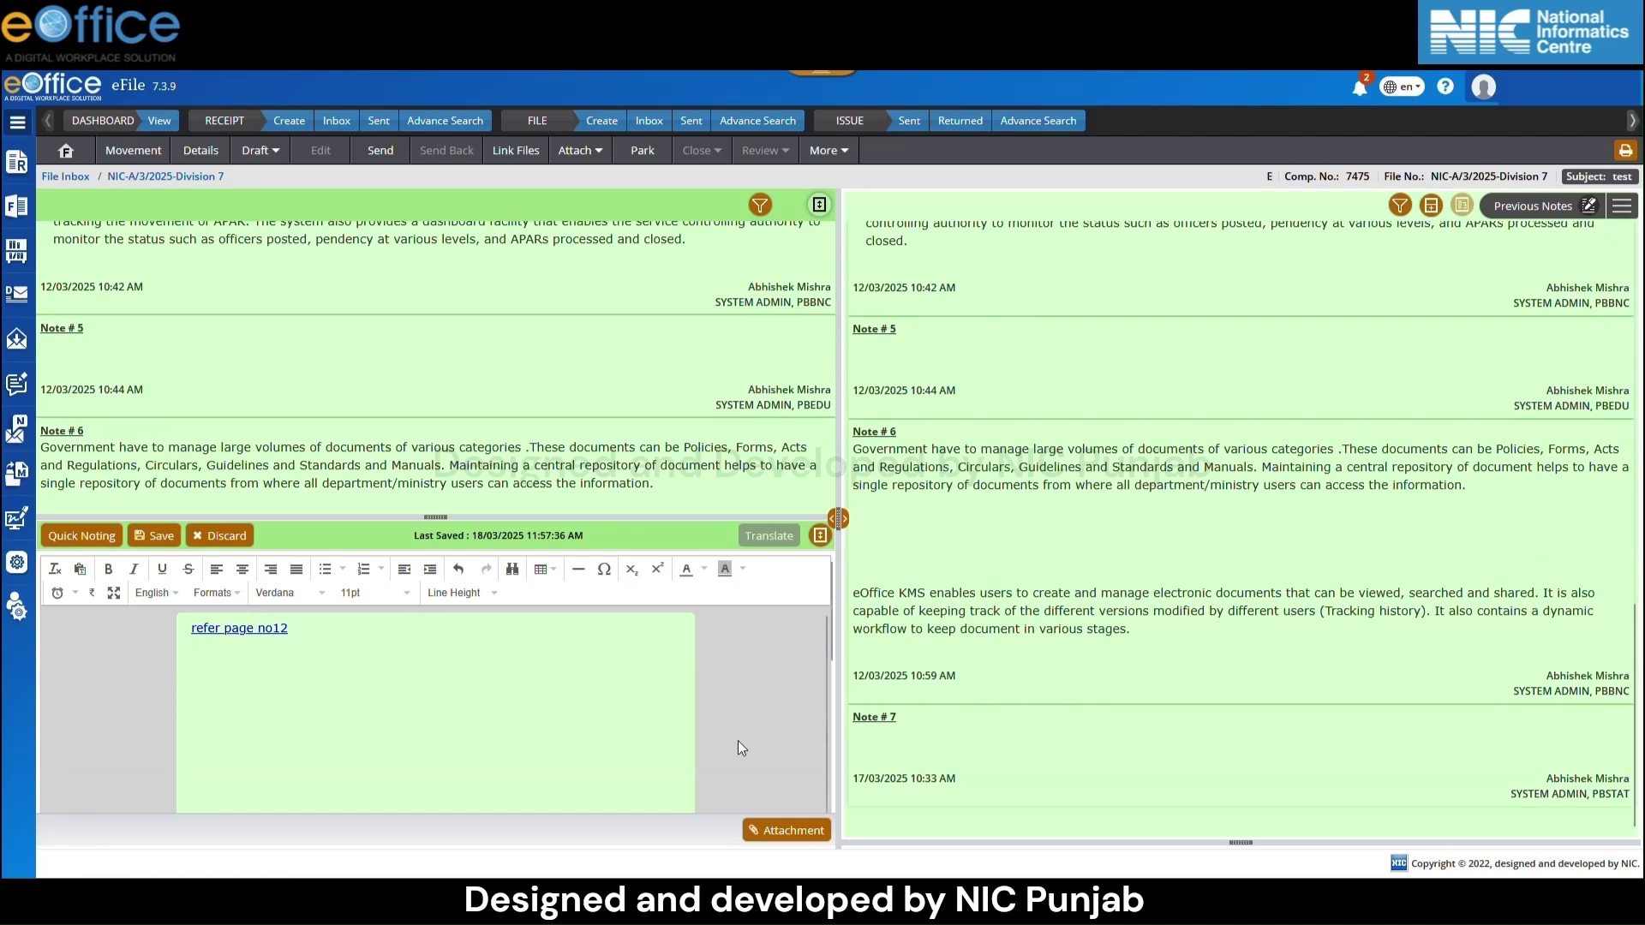
pyautogui.press('Return')
pyautogui.write('refer page no6')
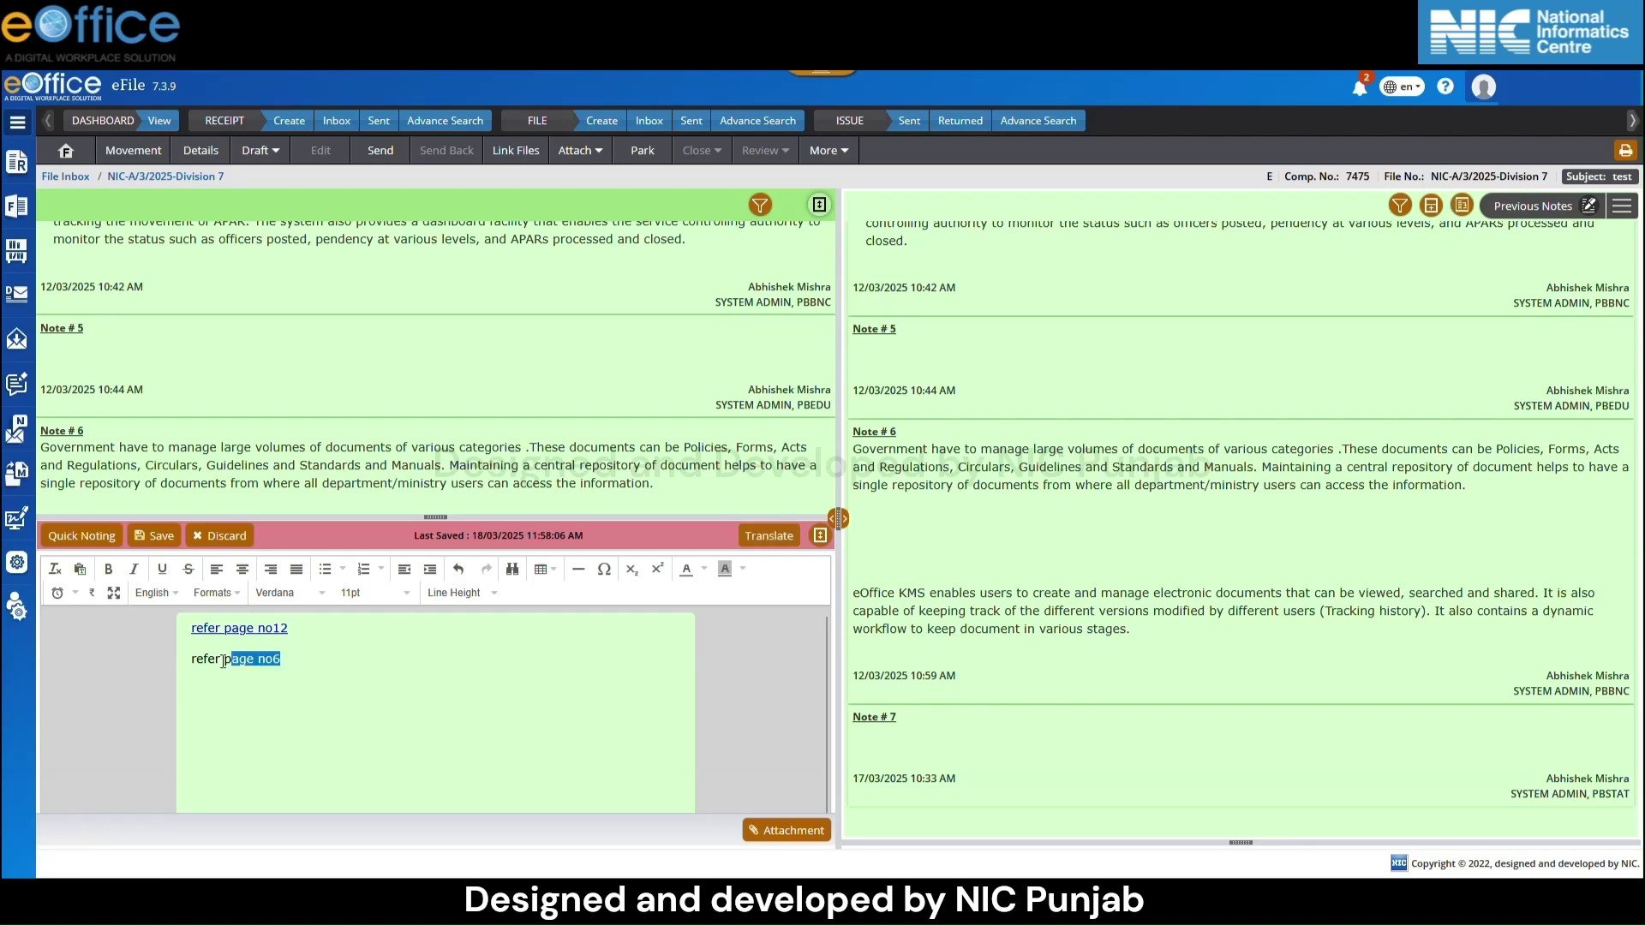
# Reference the text "refer page no6" to all paragraphs of Note # 6, and check the link by viewing the referred note.
pyautogui.tripleClick(275, 658)
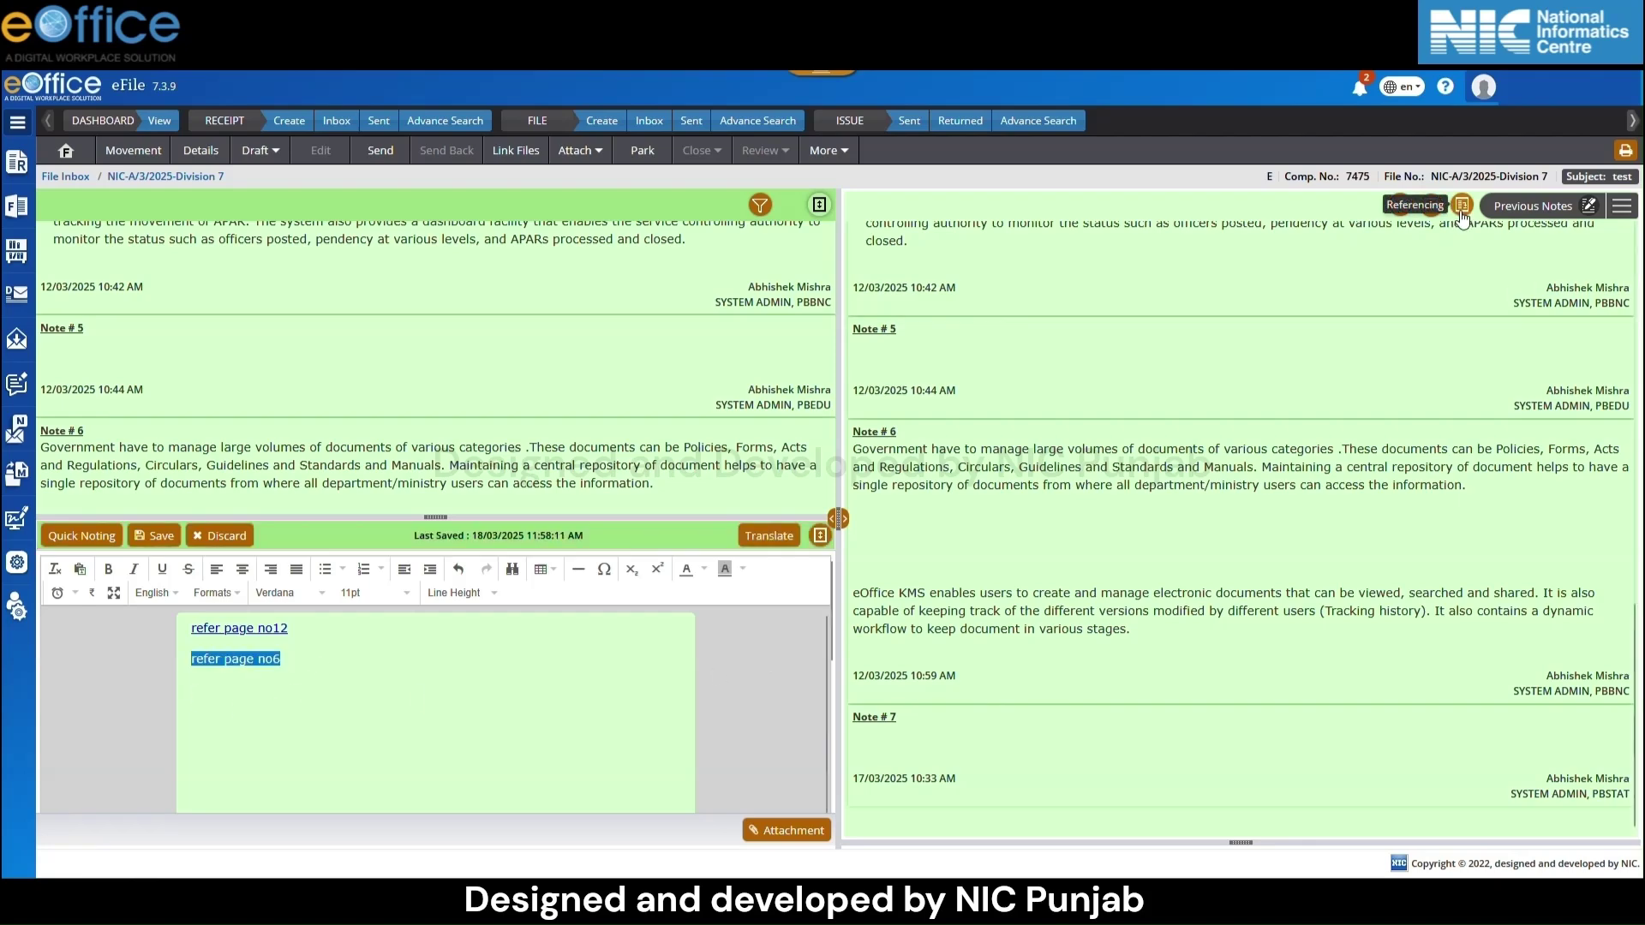
pyautogui.click(1461, 208)
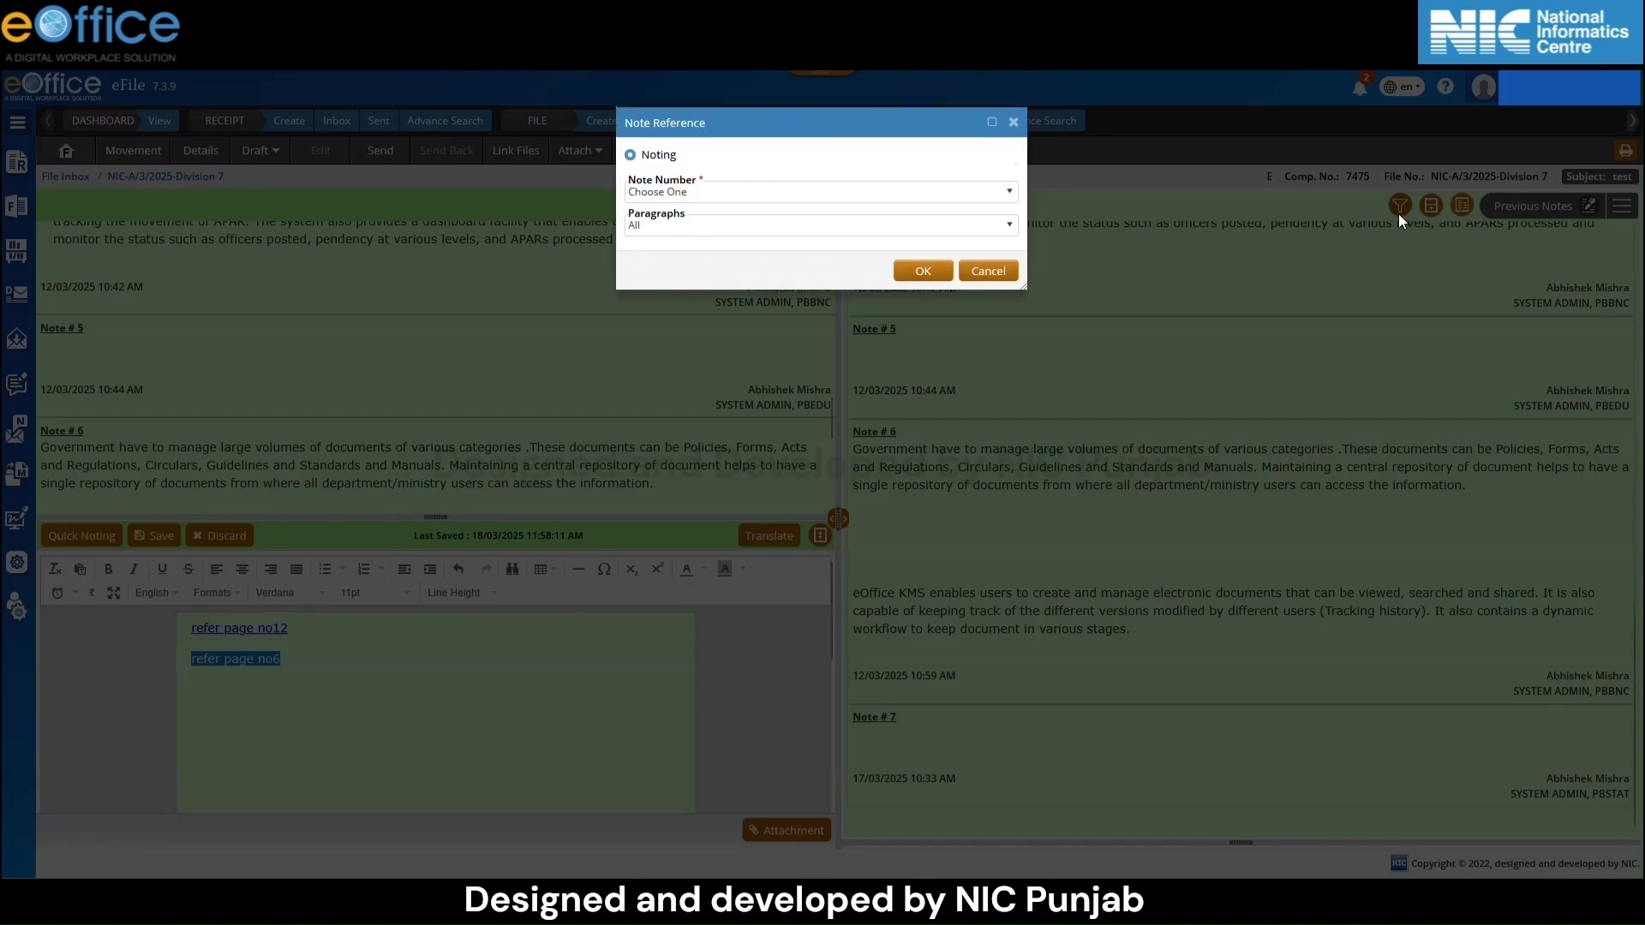
pyautogui.click(922, 193)
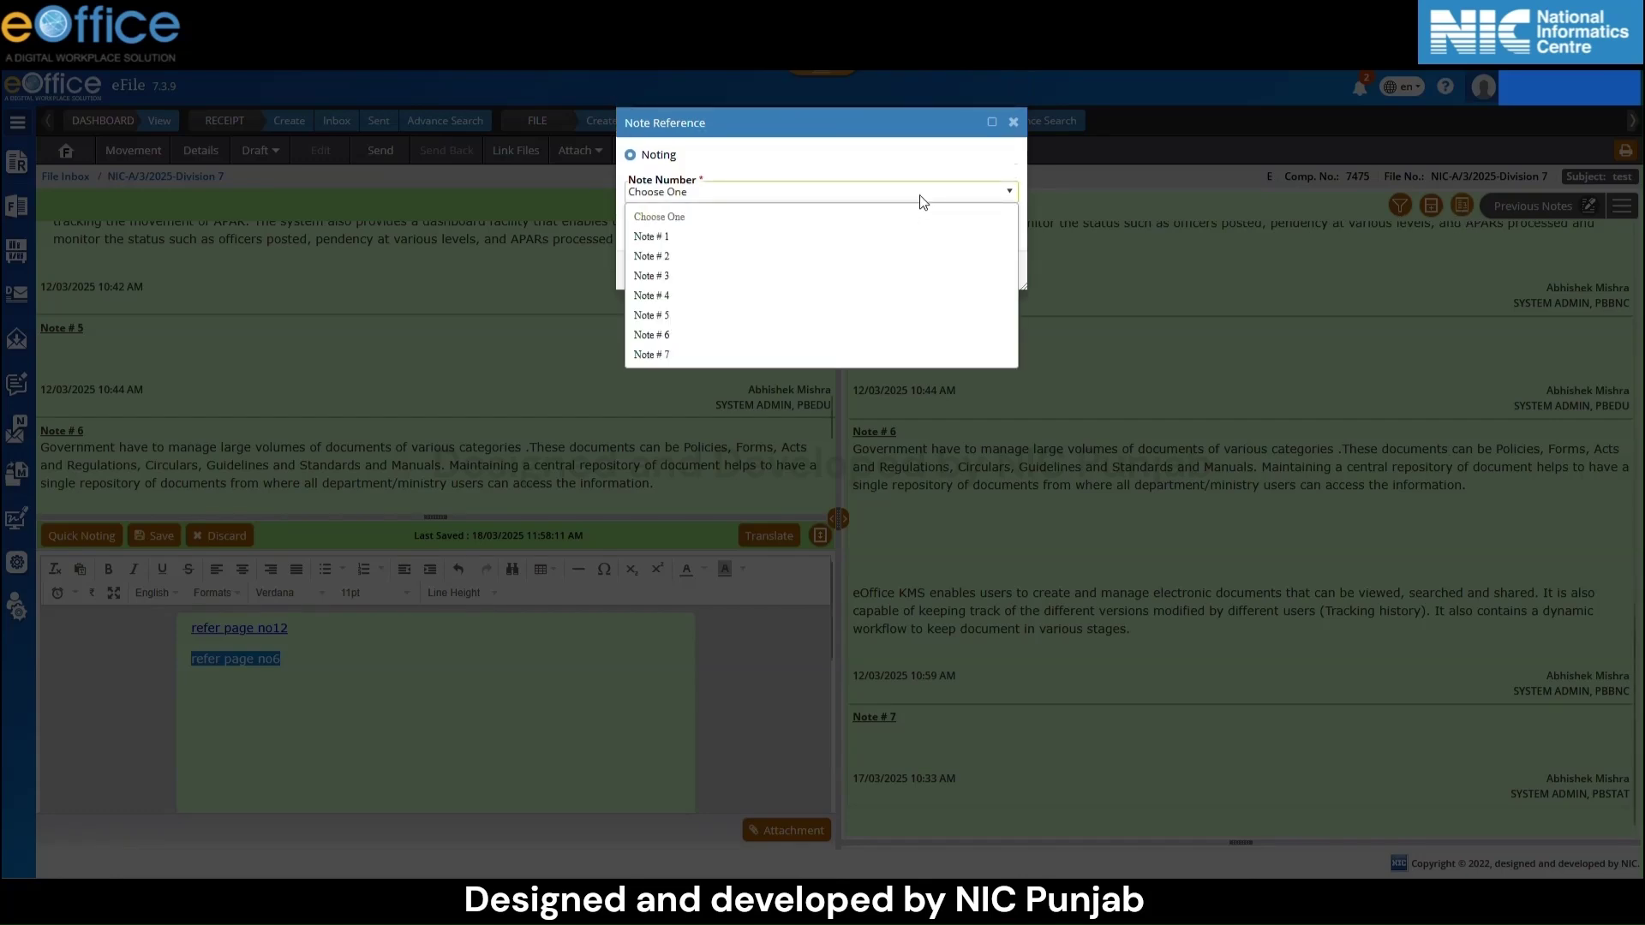
pyautogui.click(805, 336)
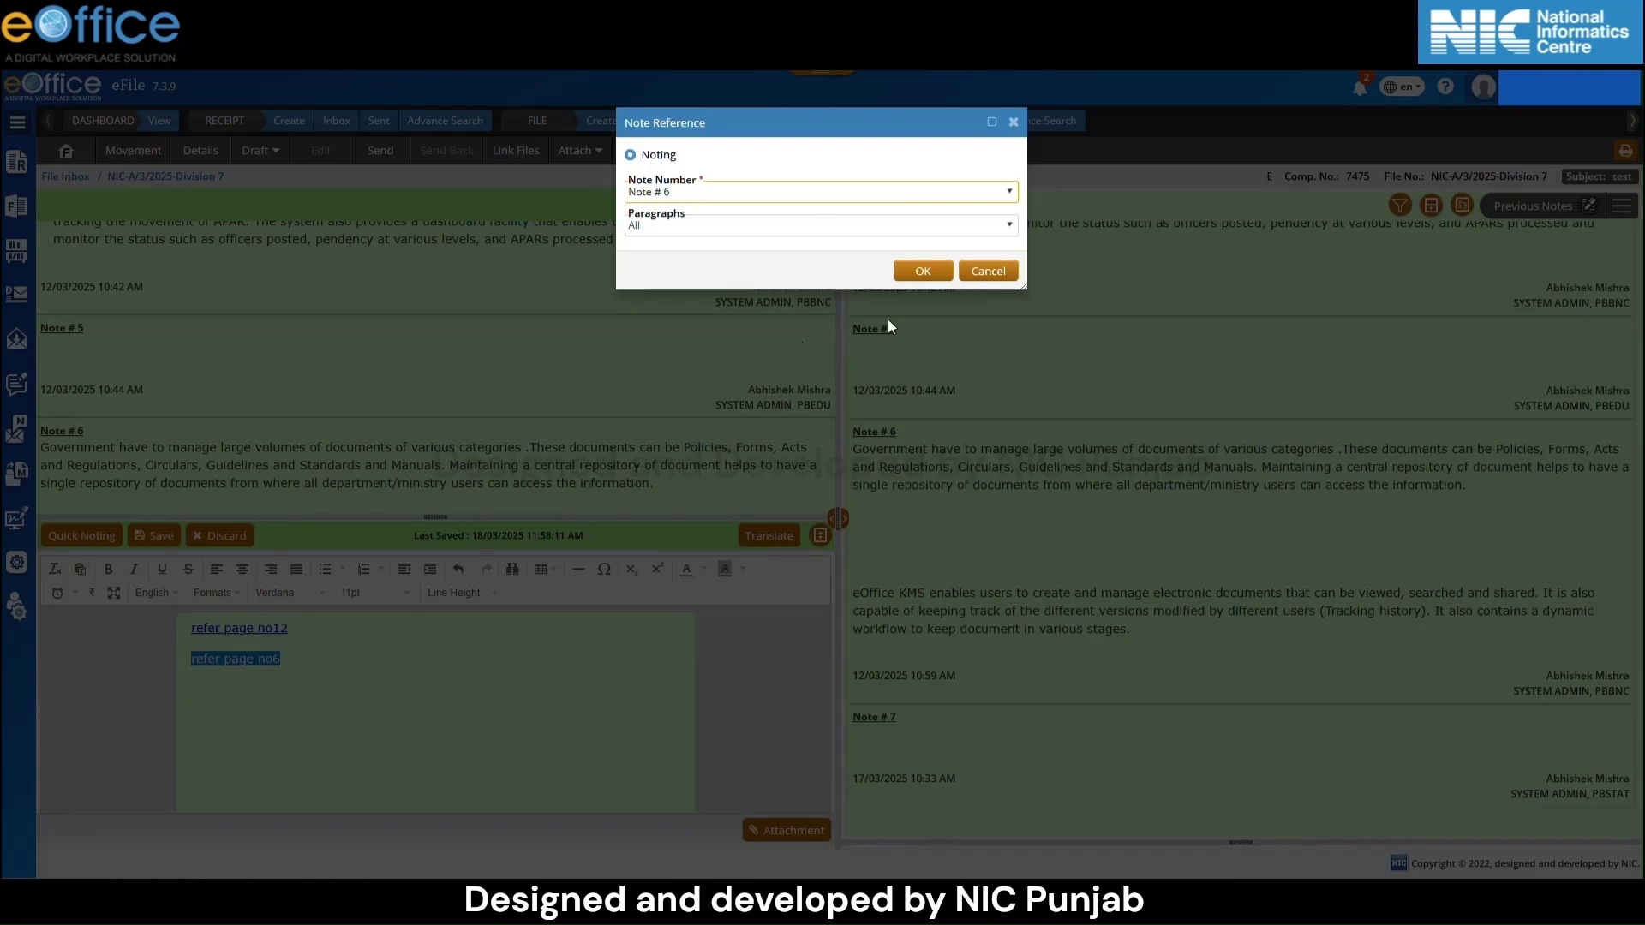
pyautogui.click(934, 272)
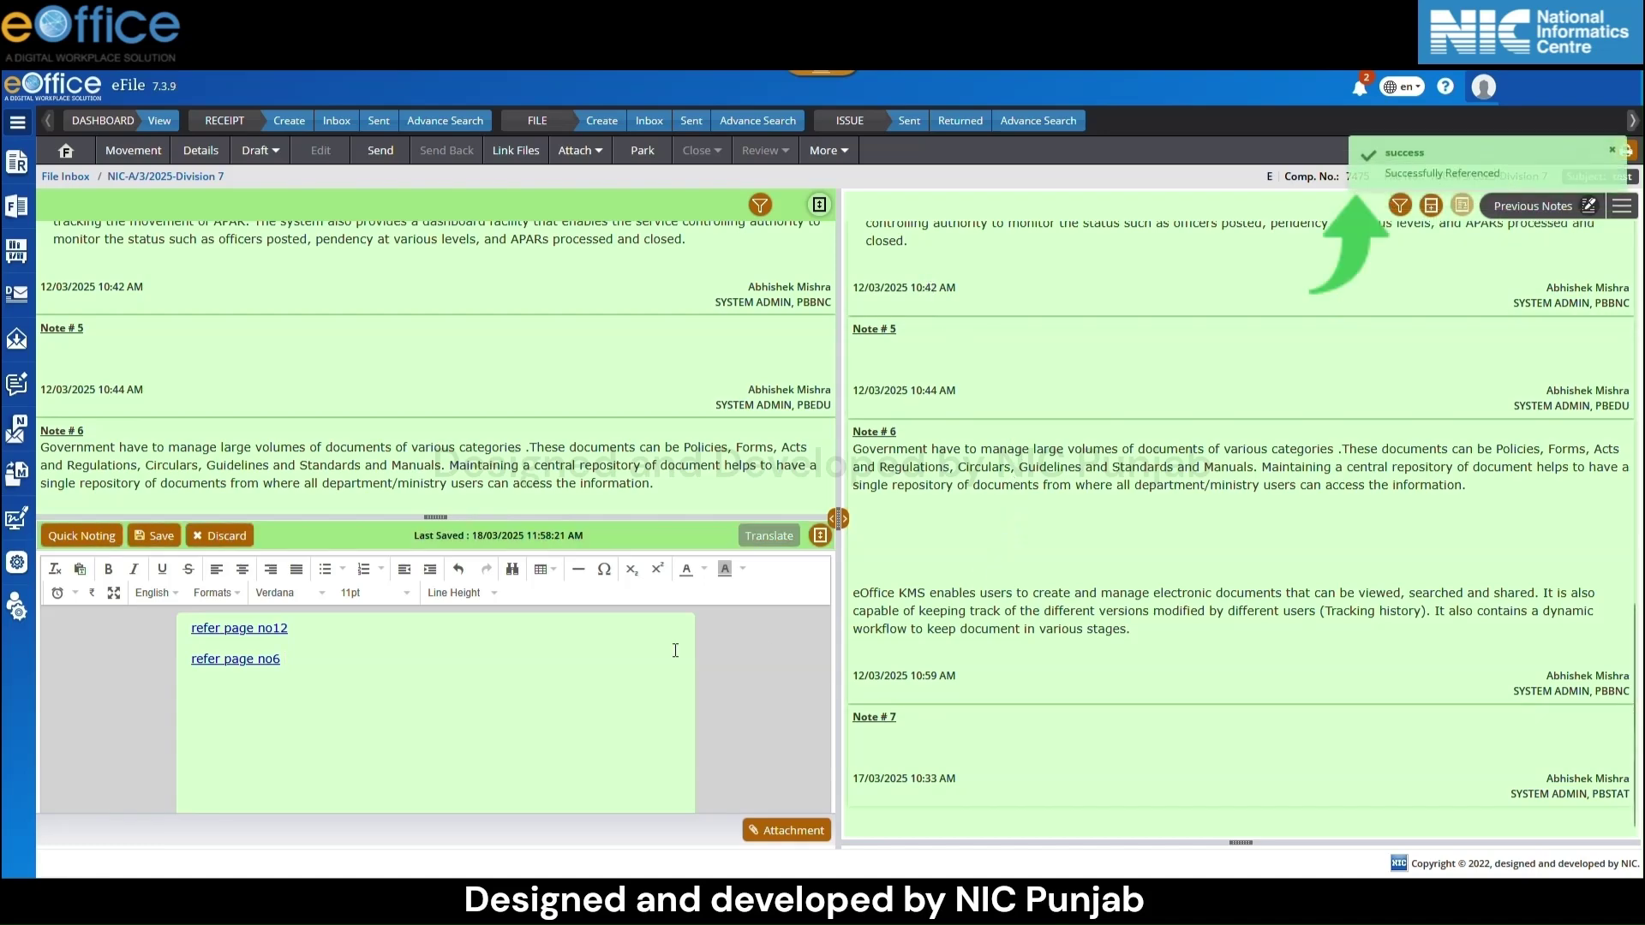
pyautogui.click(260, 661)
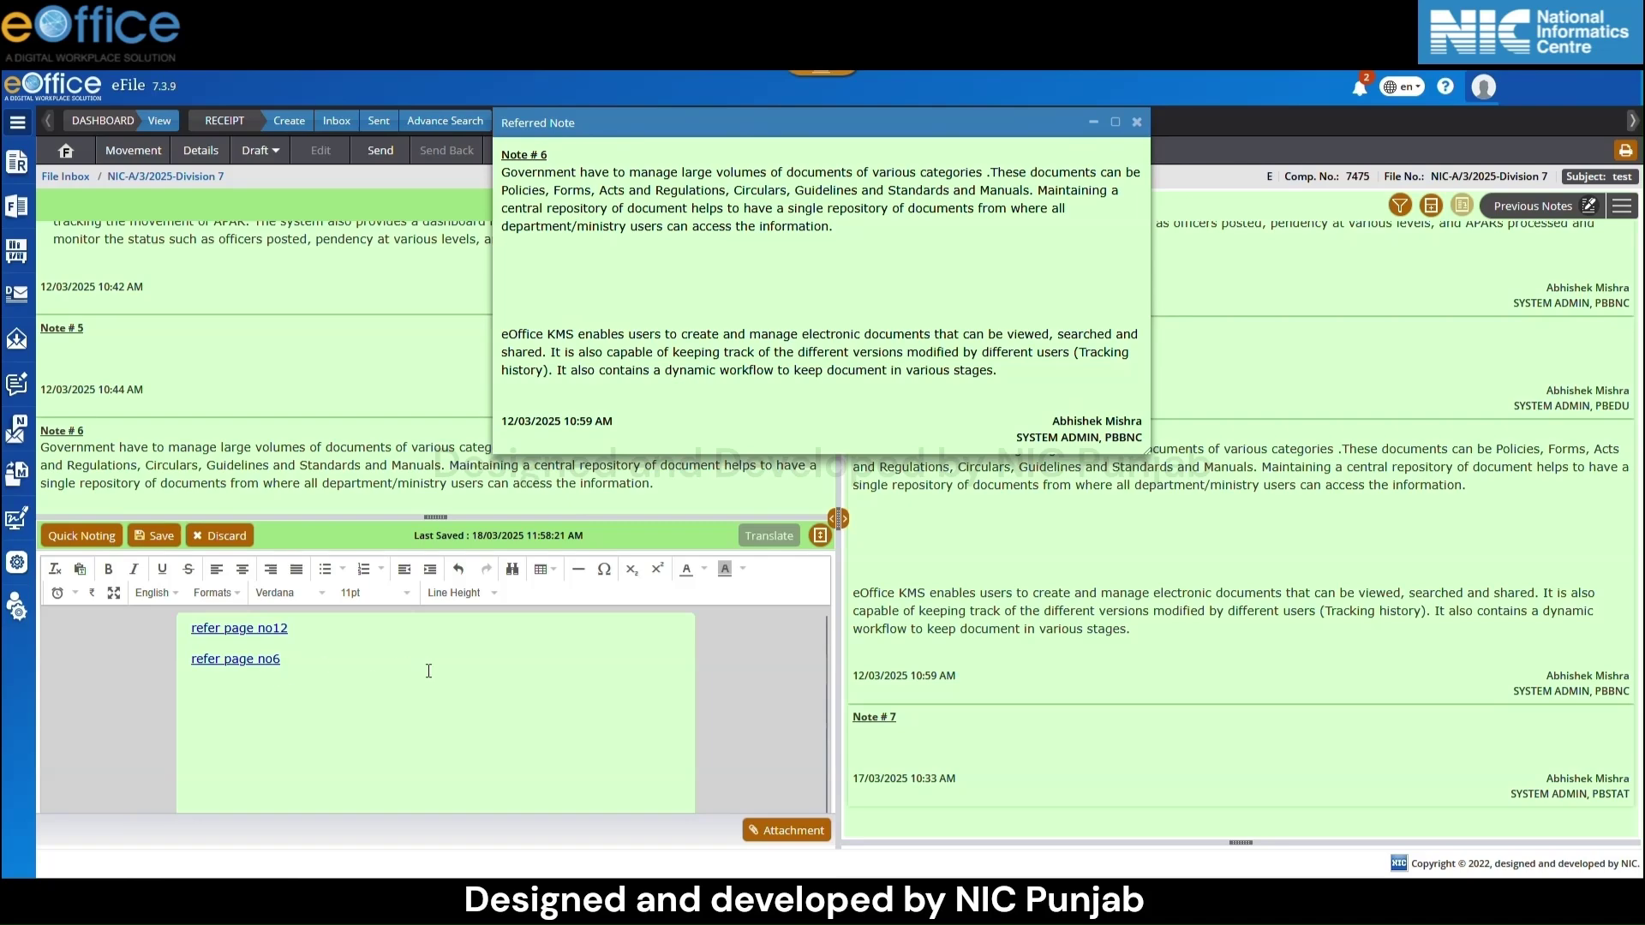
pyautogui.press('Escape')
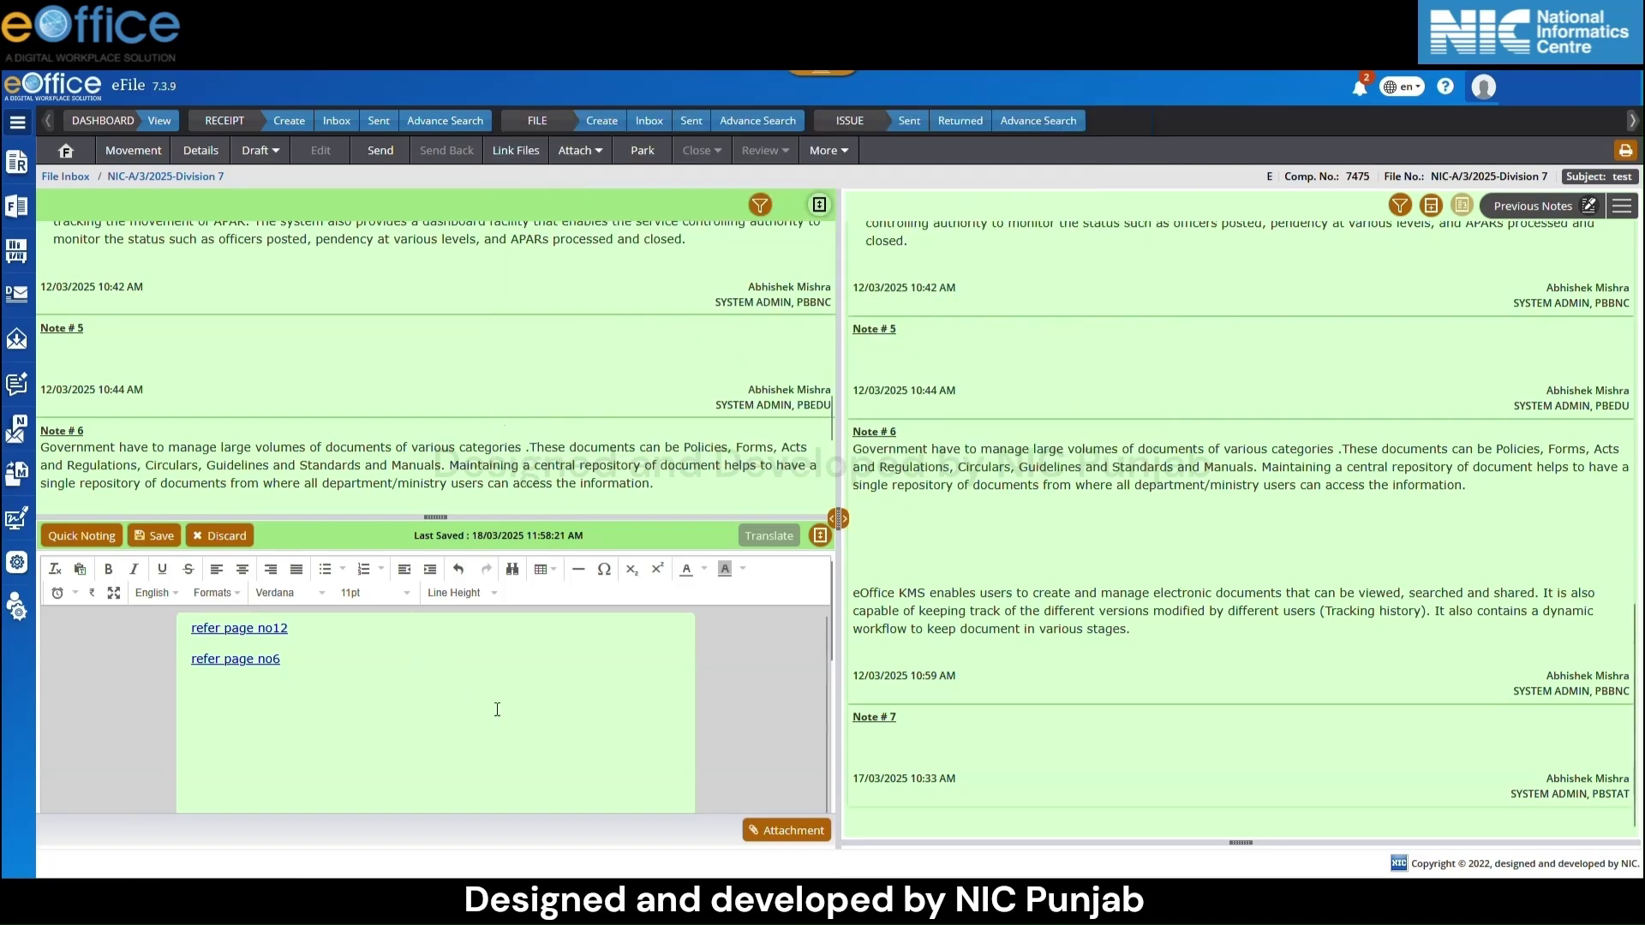
# Add a third line to the green note reading "refer page no4 para2".
pyautogui.press('Return')
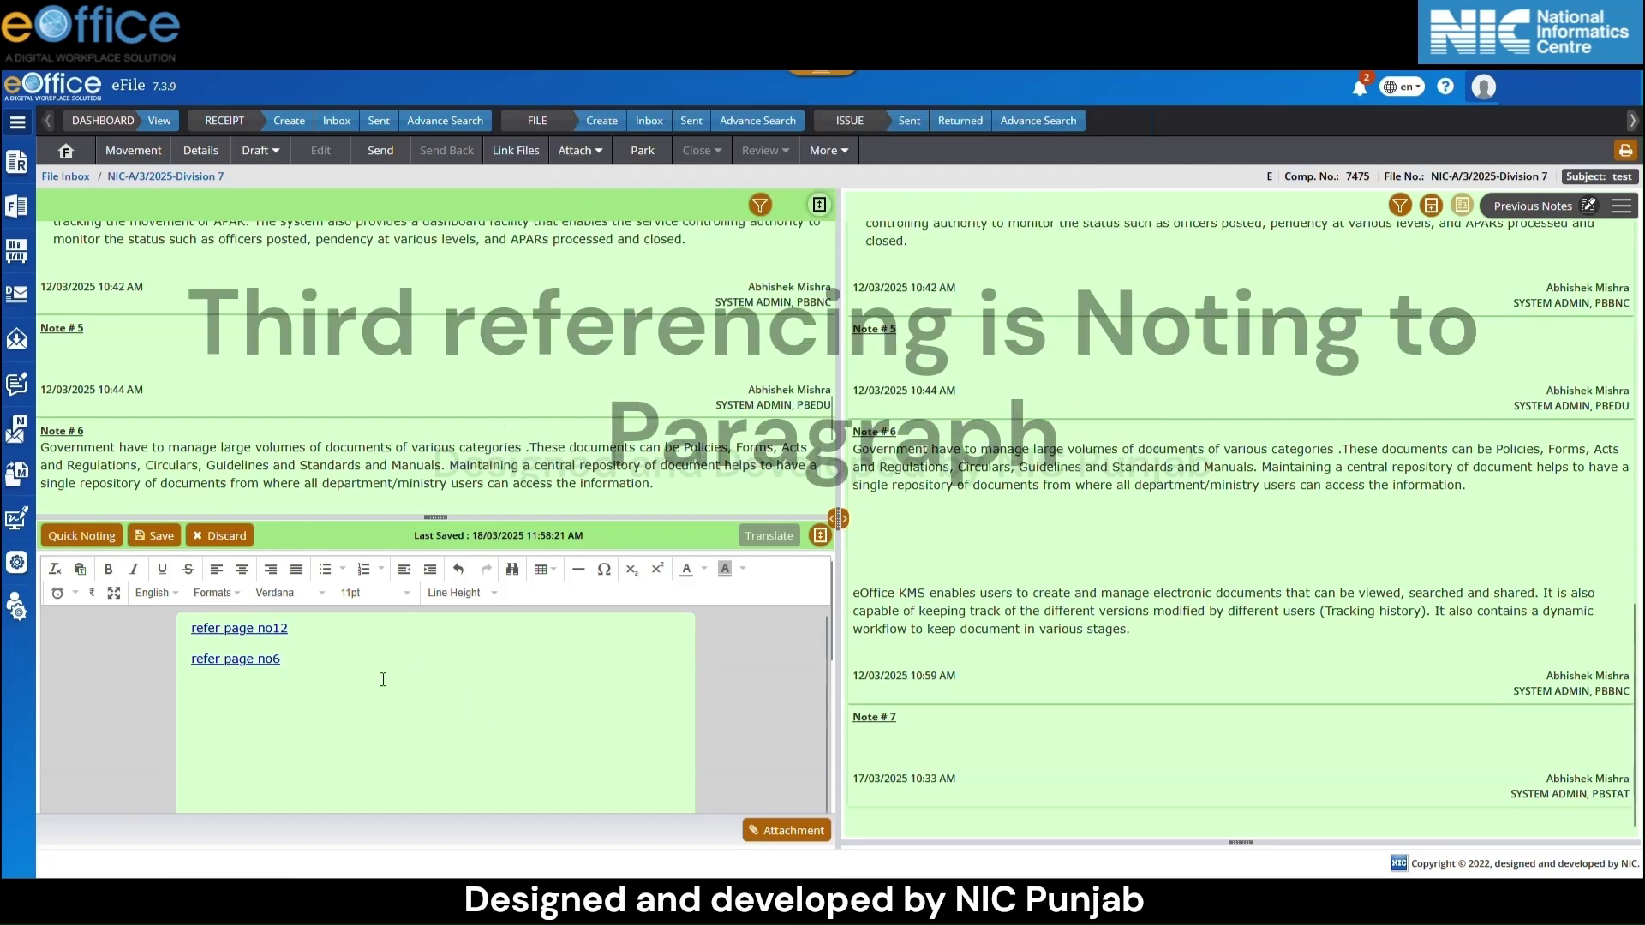
pyautogui.write('refer ')
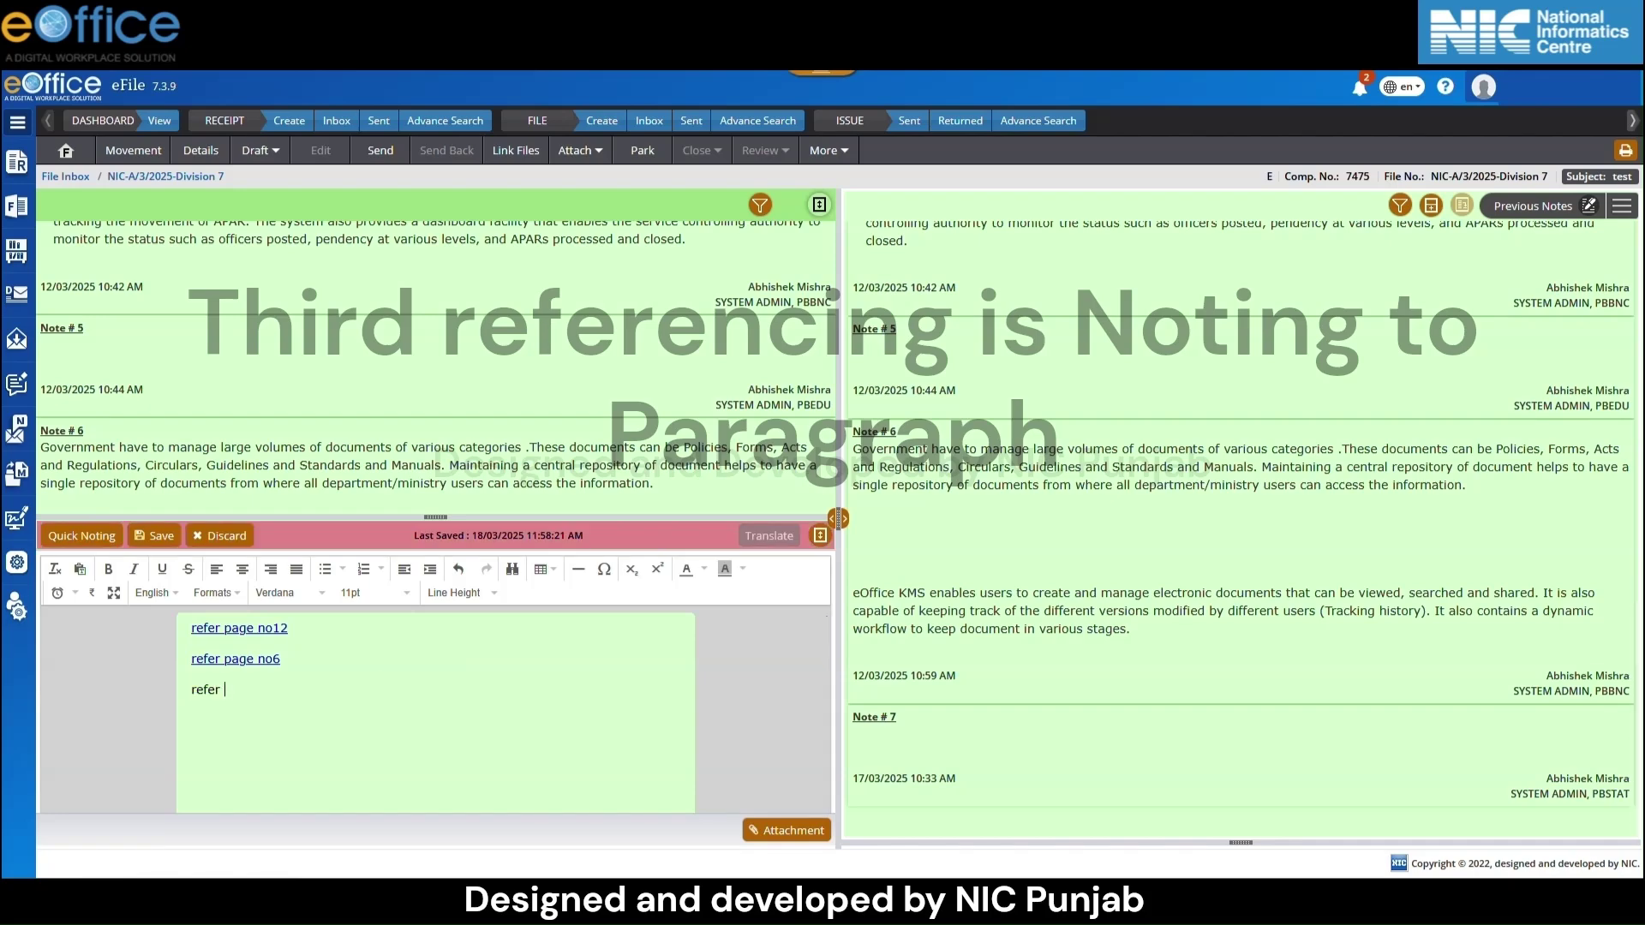
pyautogui.write('page no4 para2')
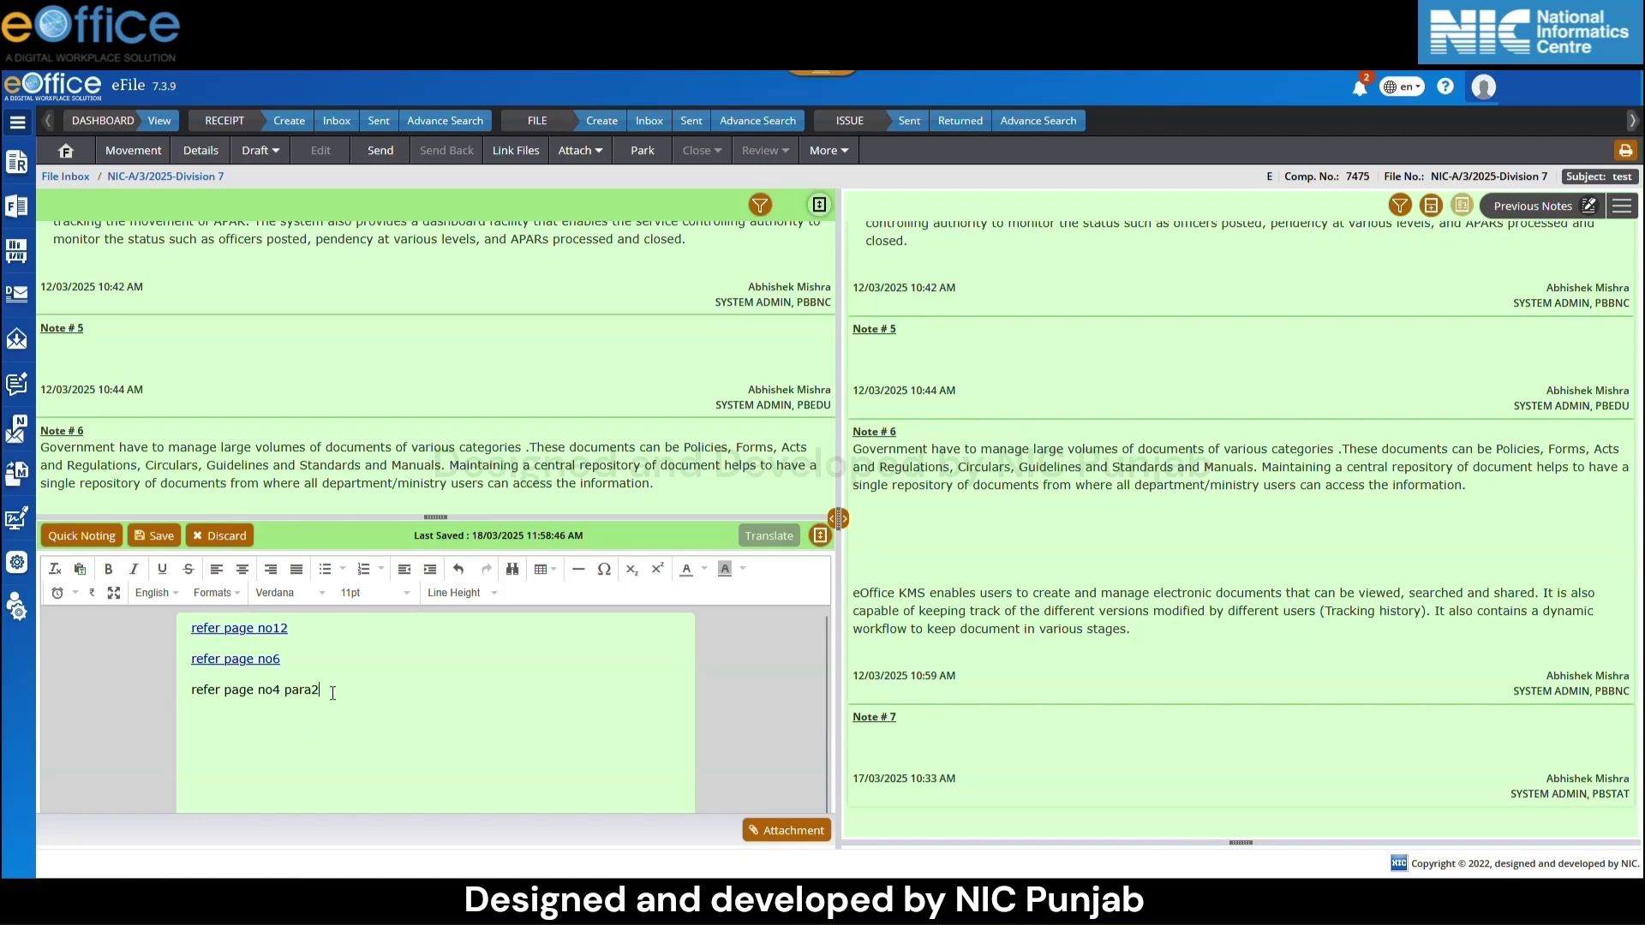
# Reference the text "refer page no4 para2" to Para# 2 of Note # 4, and check the link by viewing the referred note.
pyautogui.moveTo(326, 690); pyautogui.dragTo(190, 702)
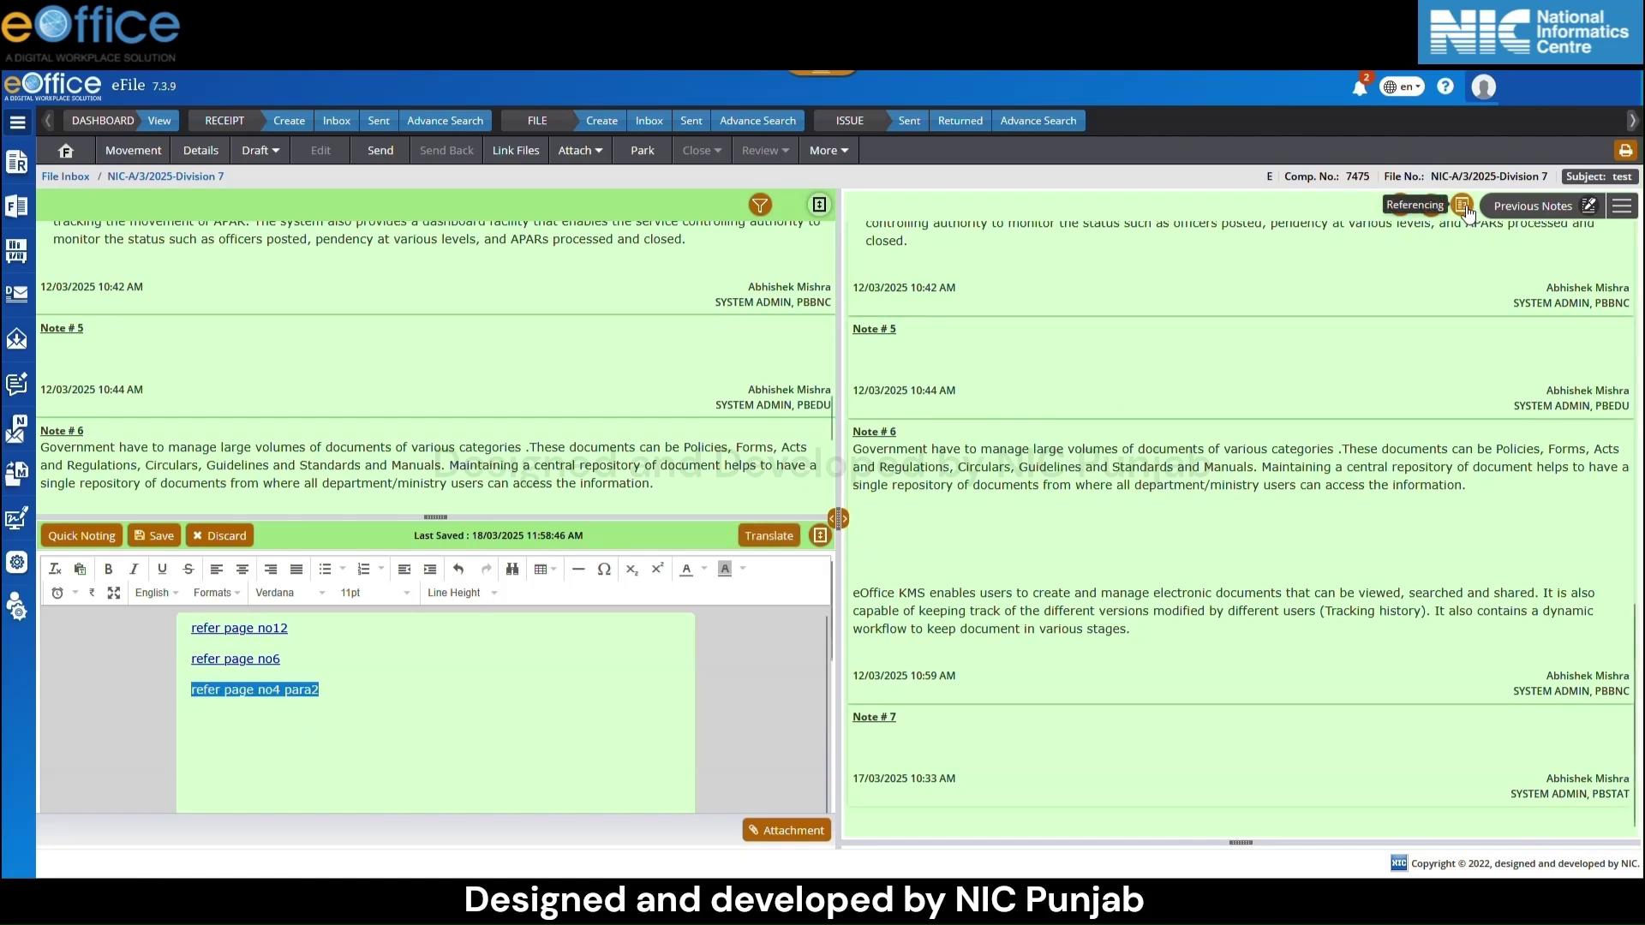
pyautogui.click(1463, 206)
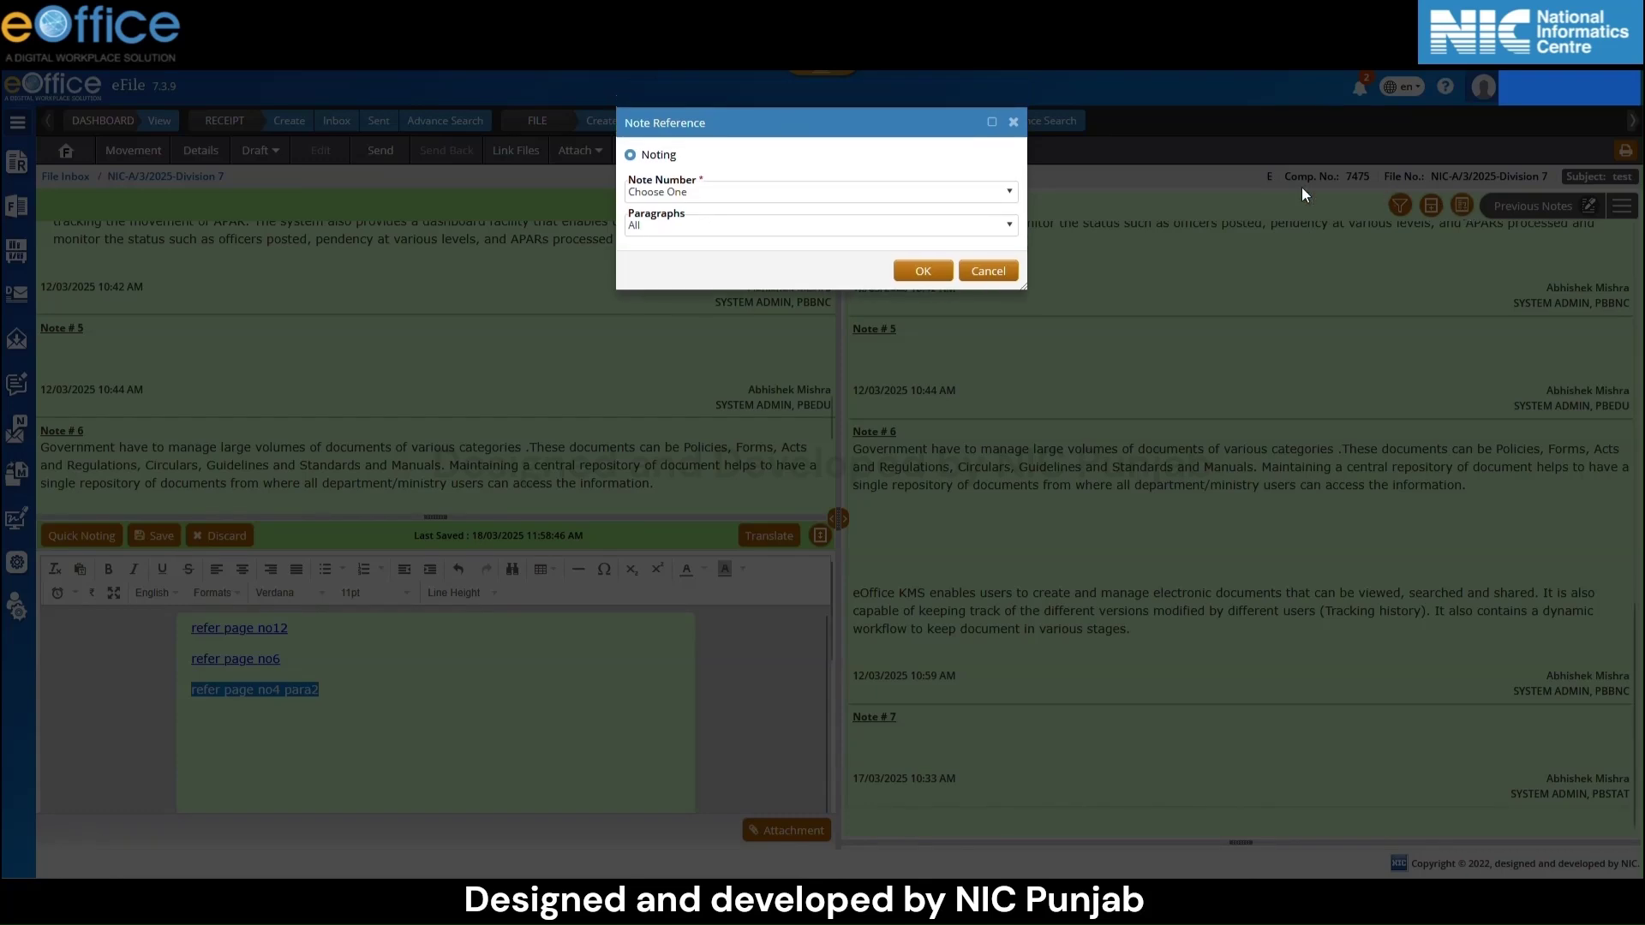
pyautogui.click(968, 199)
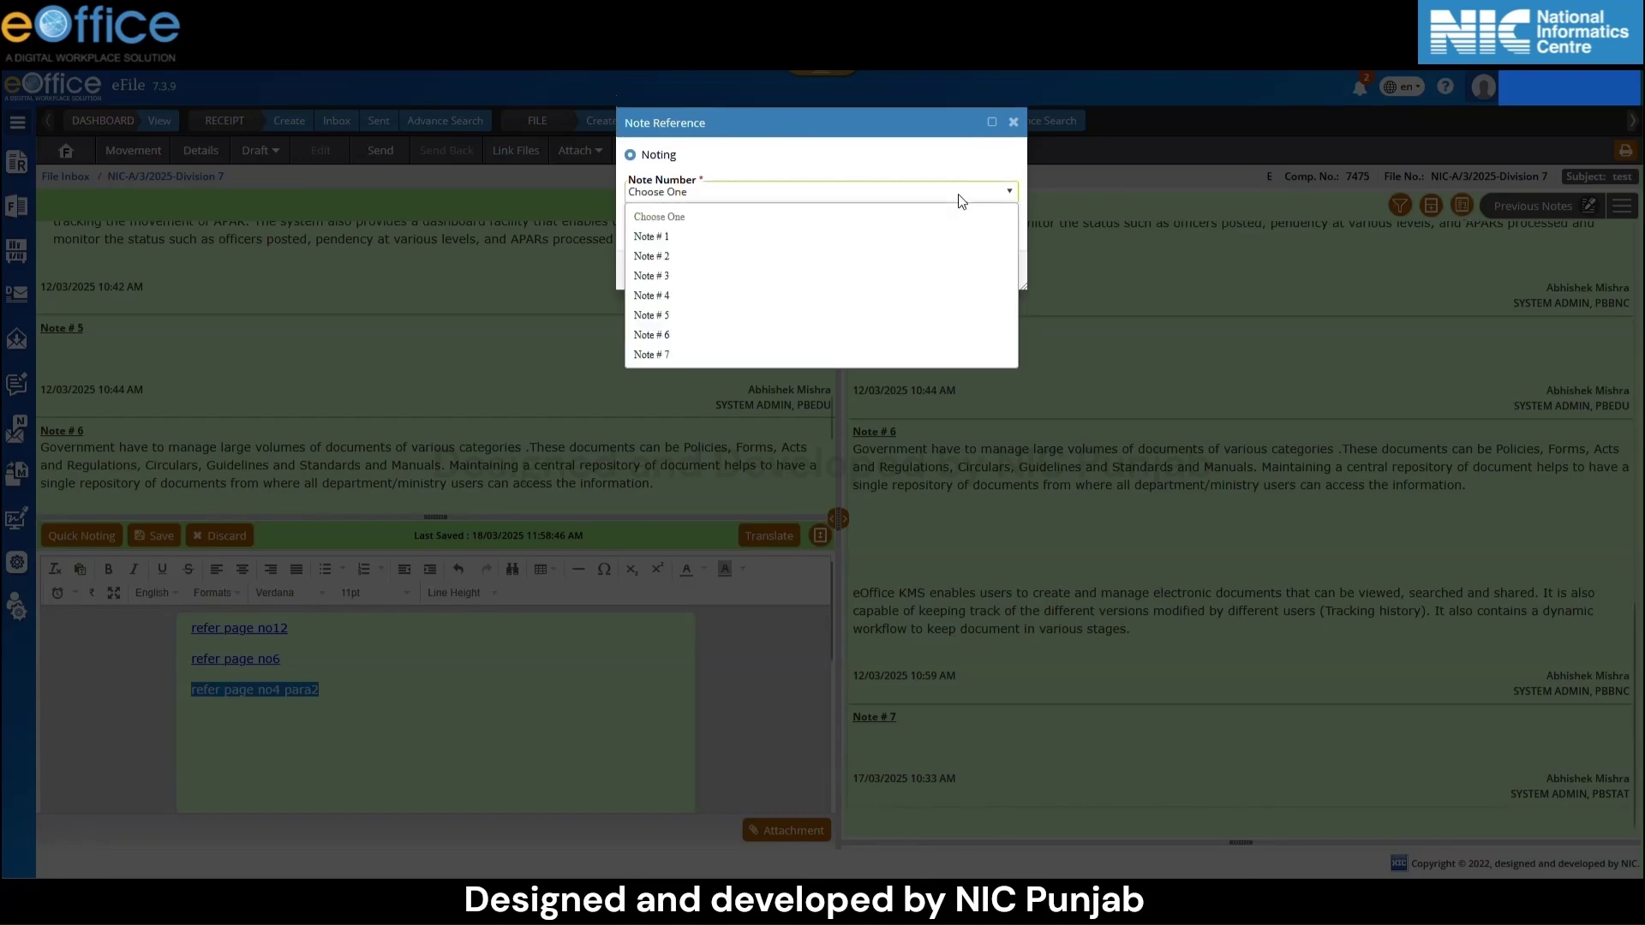
pyautogui.click(801, 300)
pyautogui.click(822, 226)
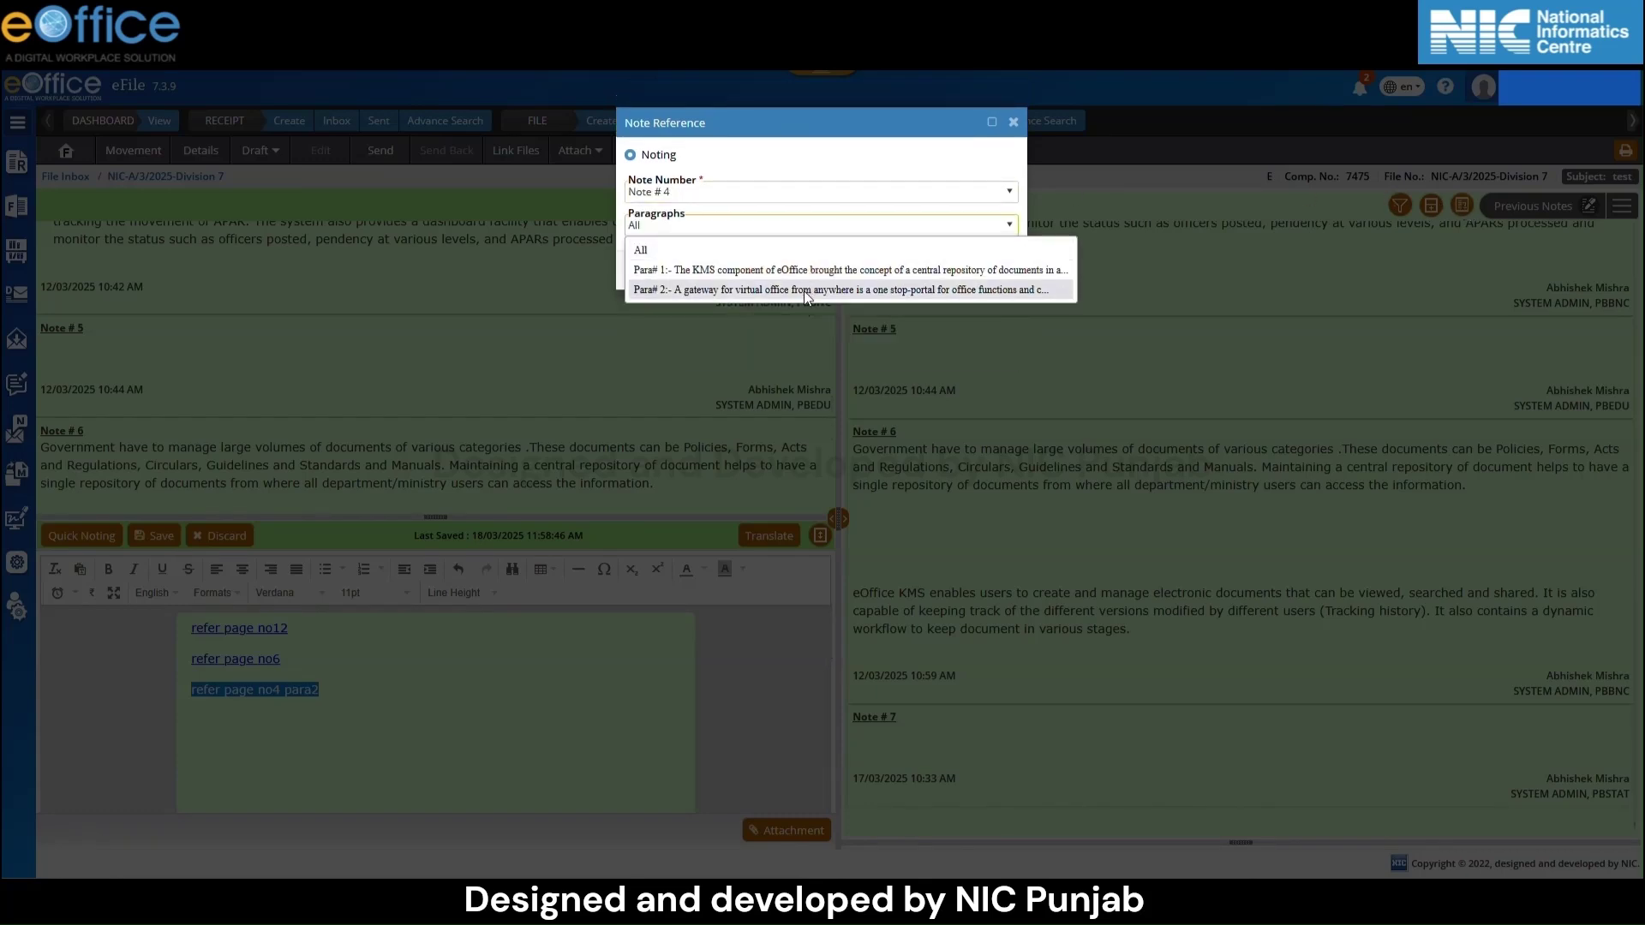
pyautogui.click(804, 289)
pyautogui.click(923, 272)
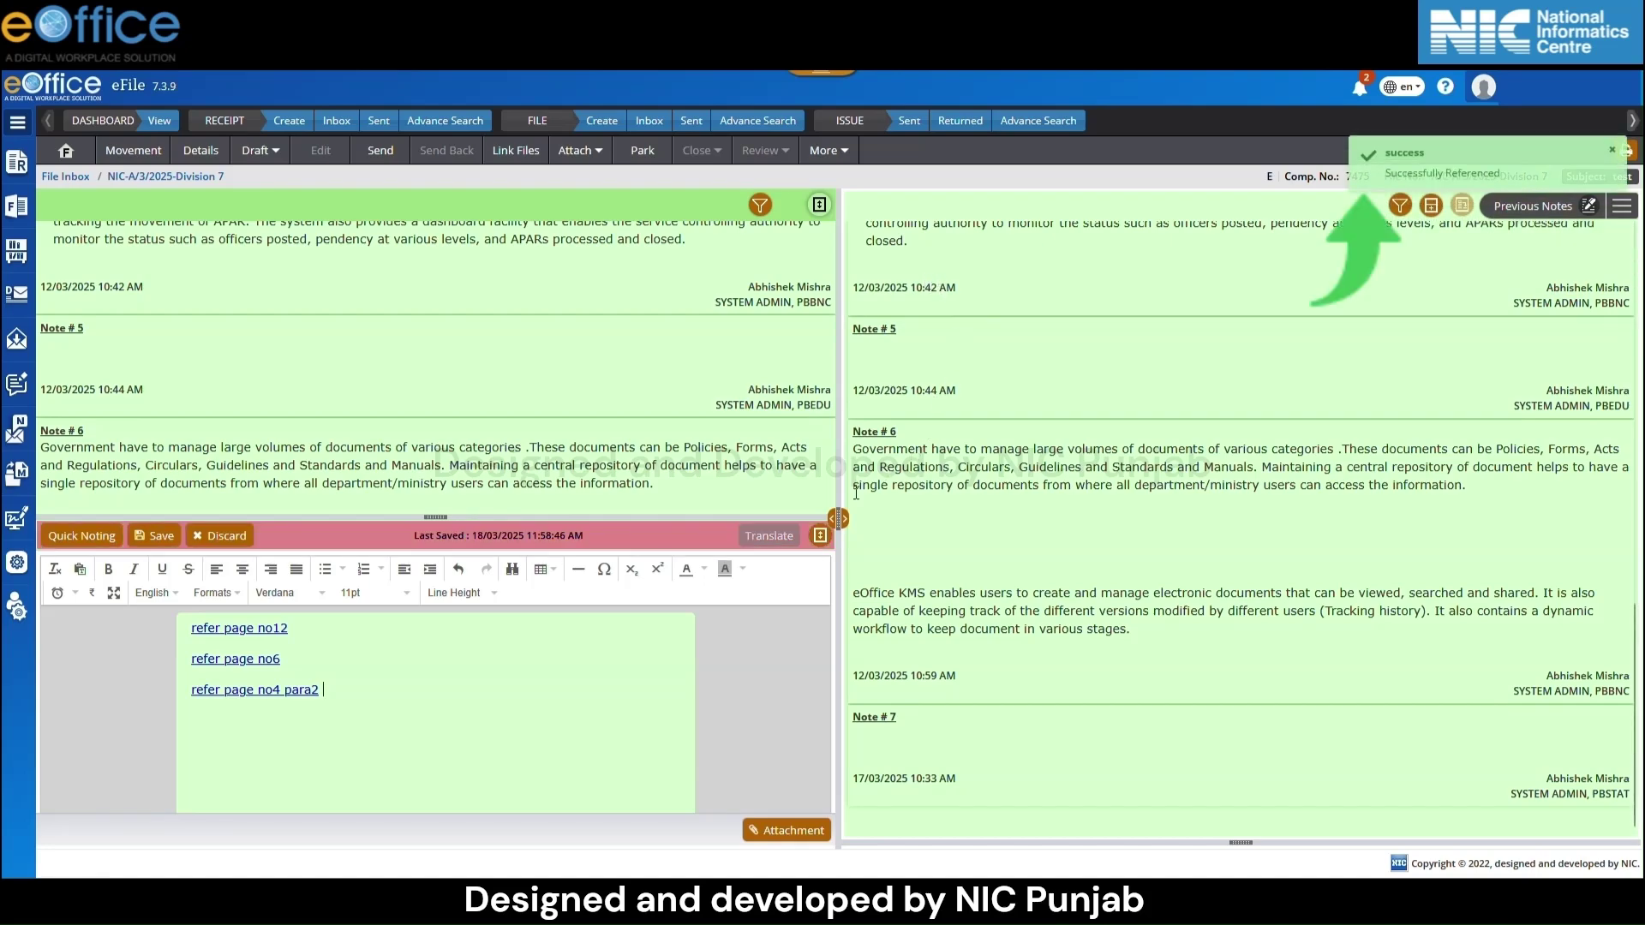
pyautogui.click(244, 694)
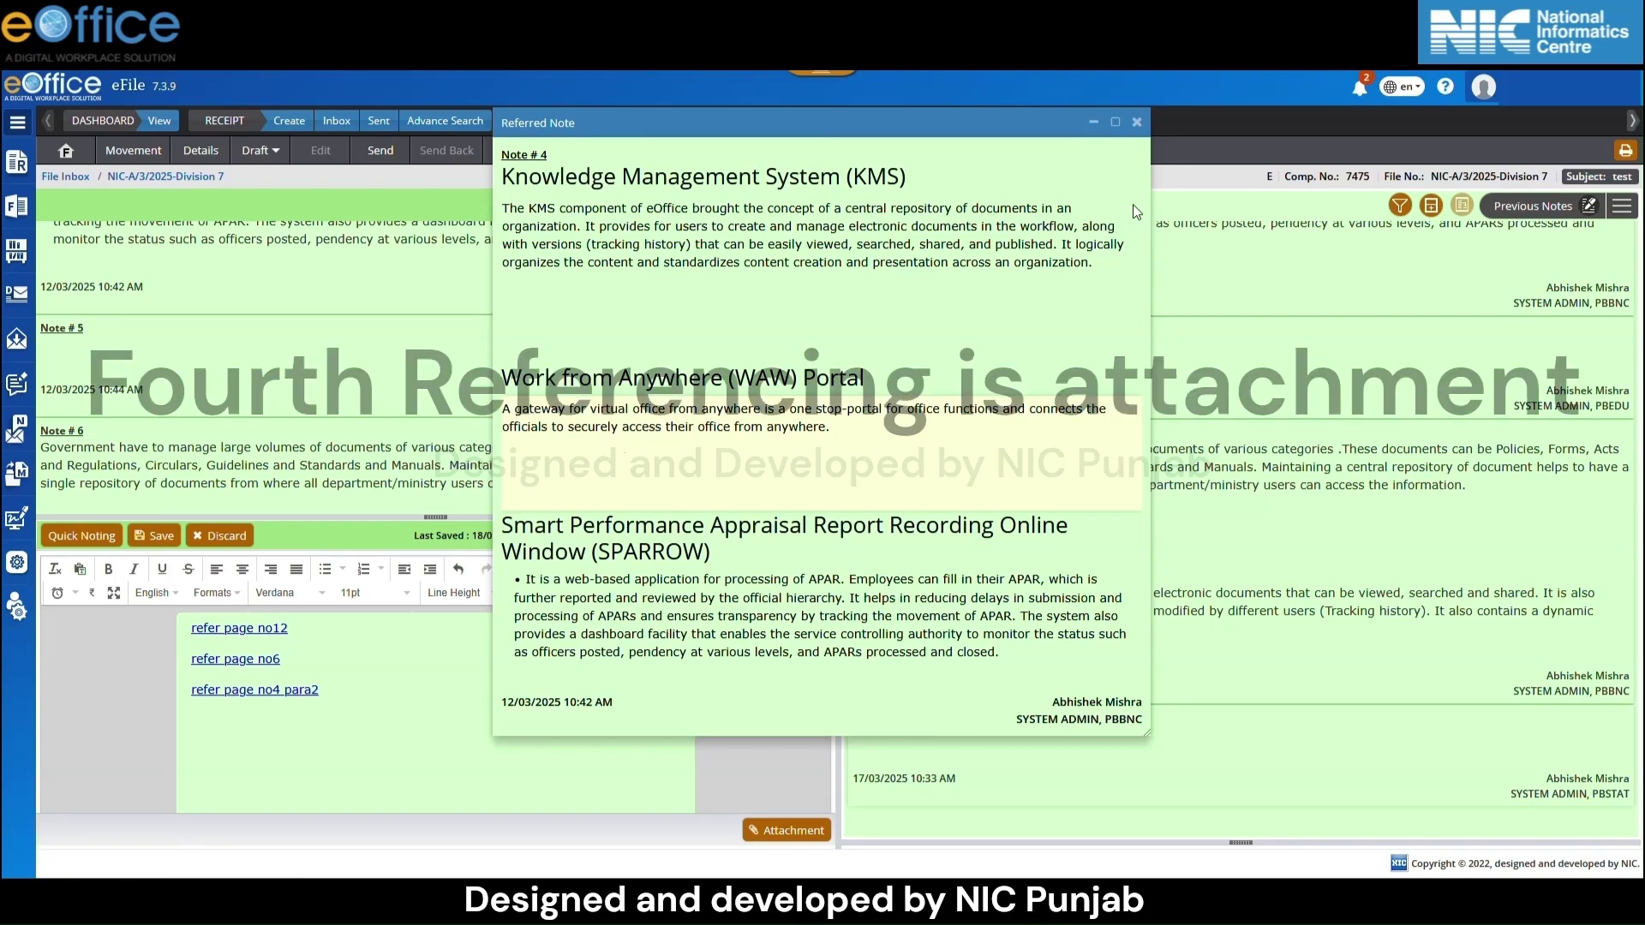
pyautogui.click(1136, 122)
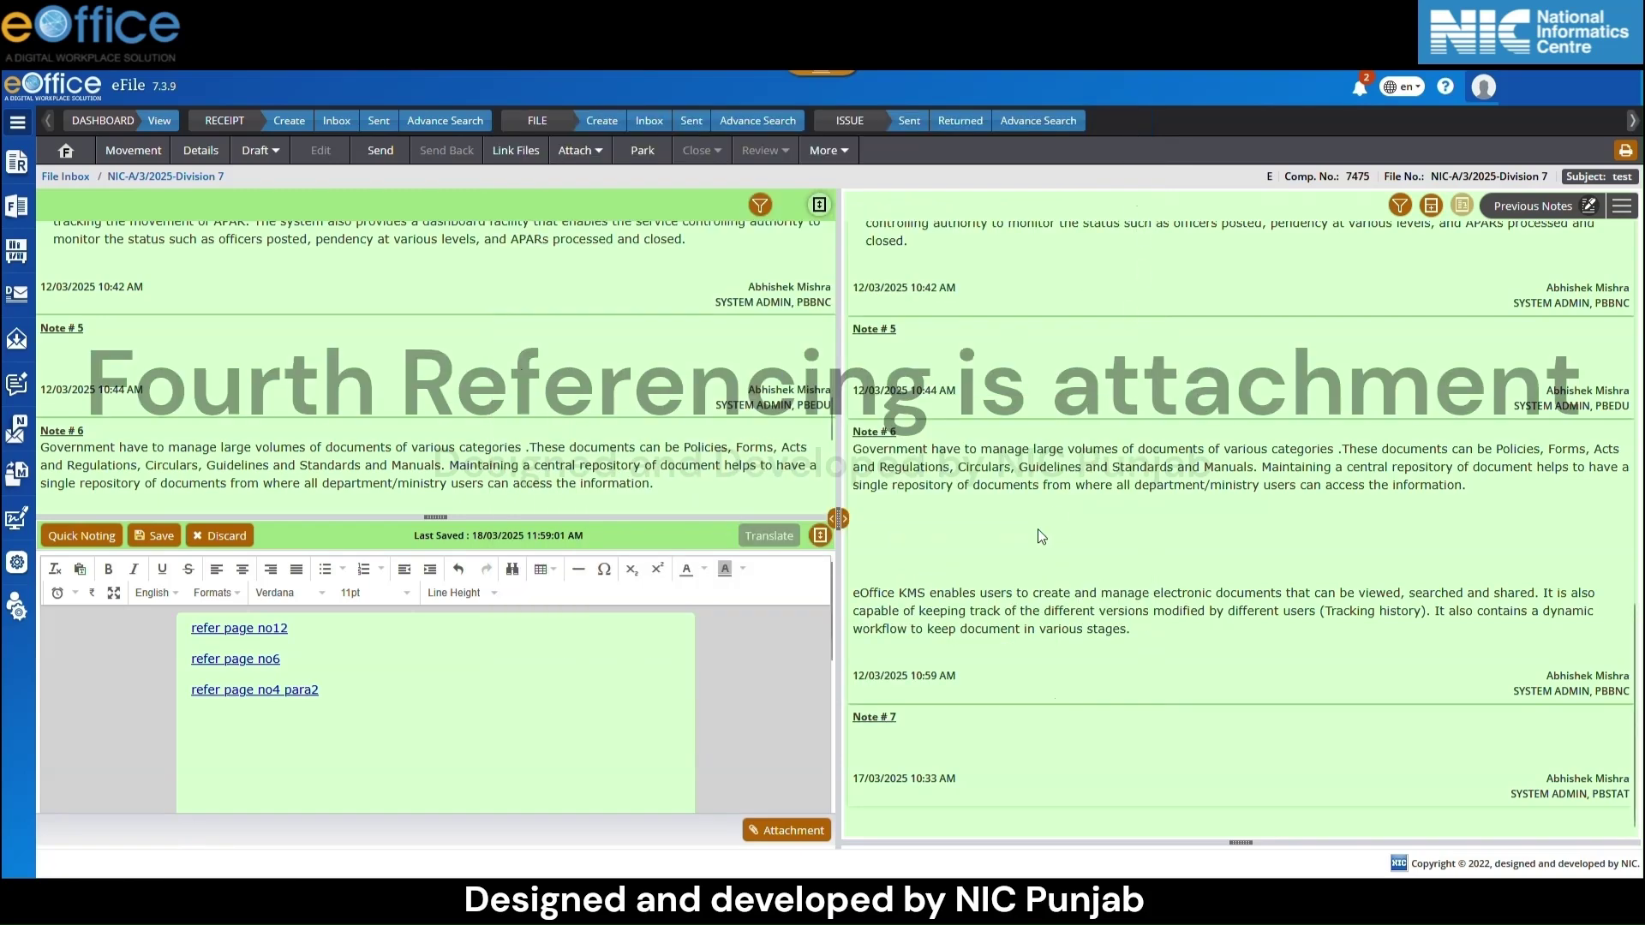
# Attach the document "Role of a Nodal Officer in an eOffice Project(1)" to the green note.
pyautogui.click(771, 829)
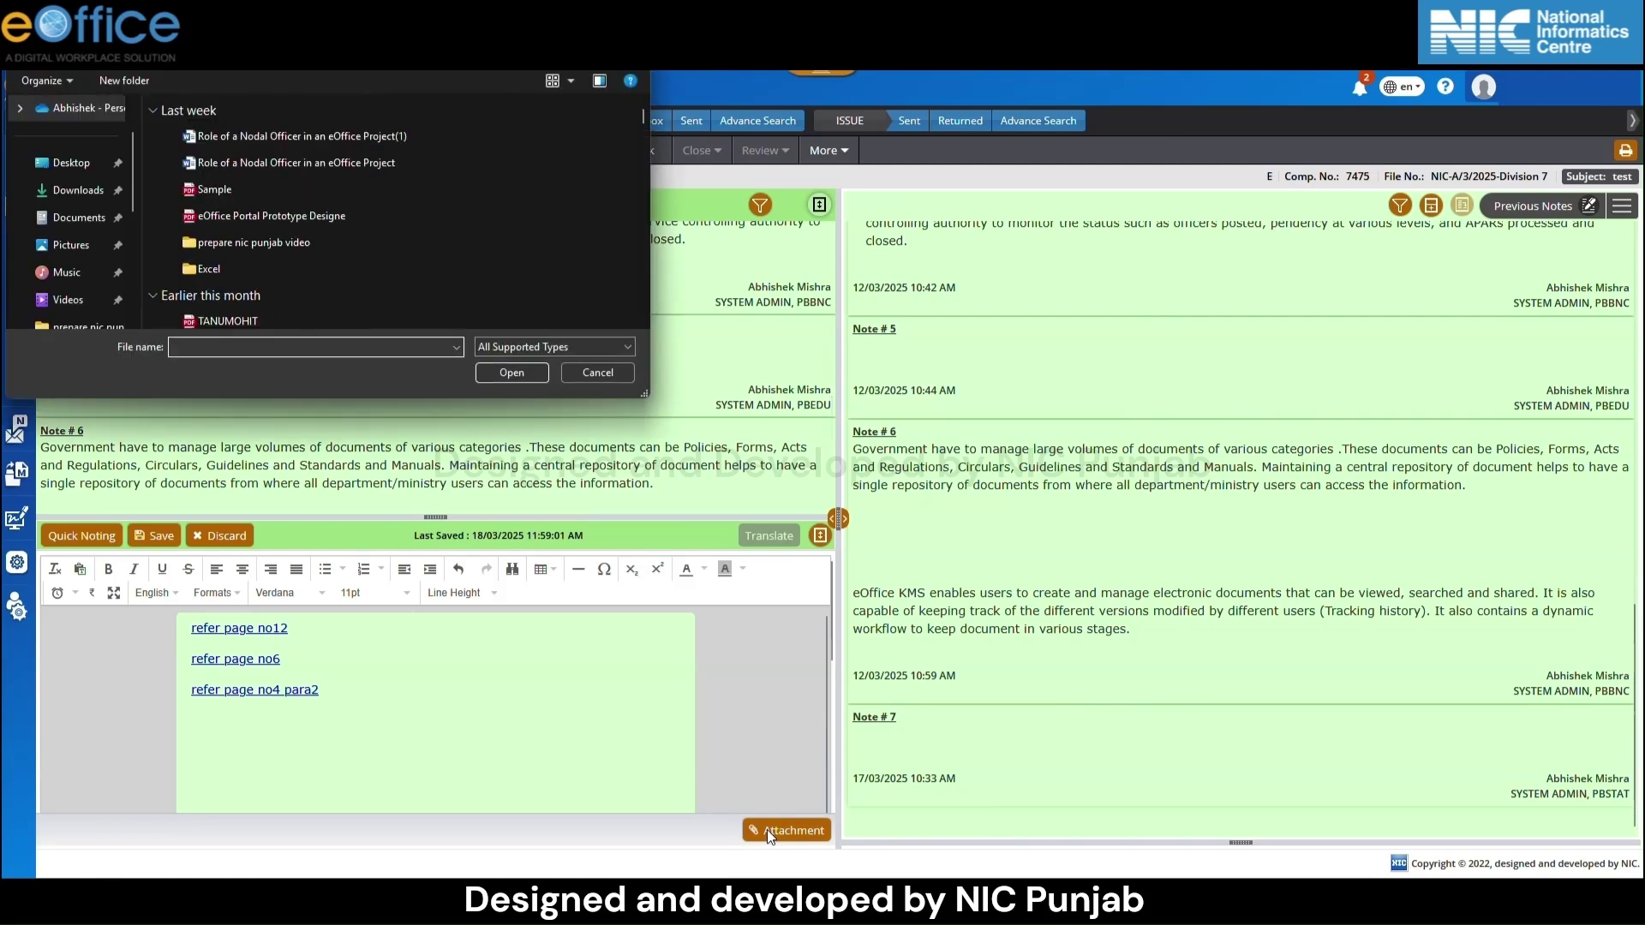
pyautogui.click(317, 142)
pyautogui.click(511, 375)
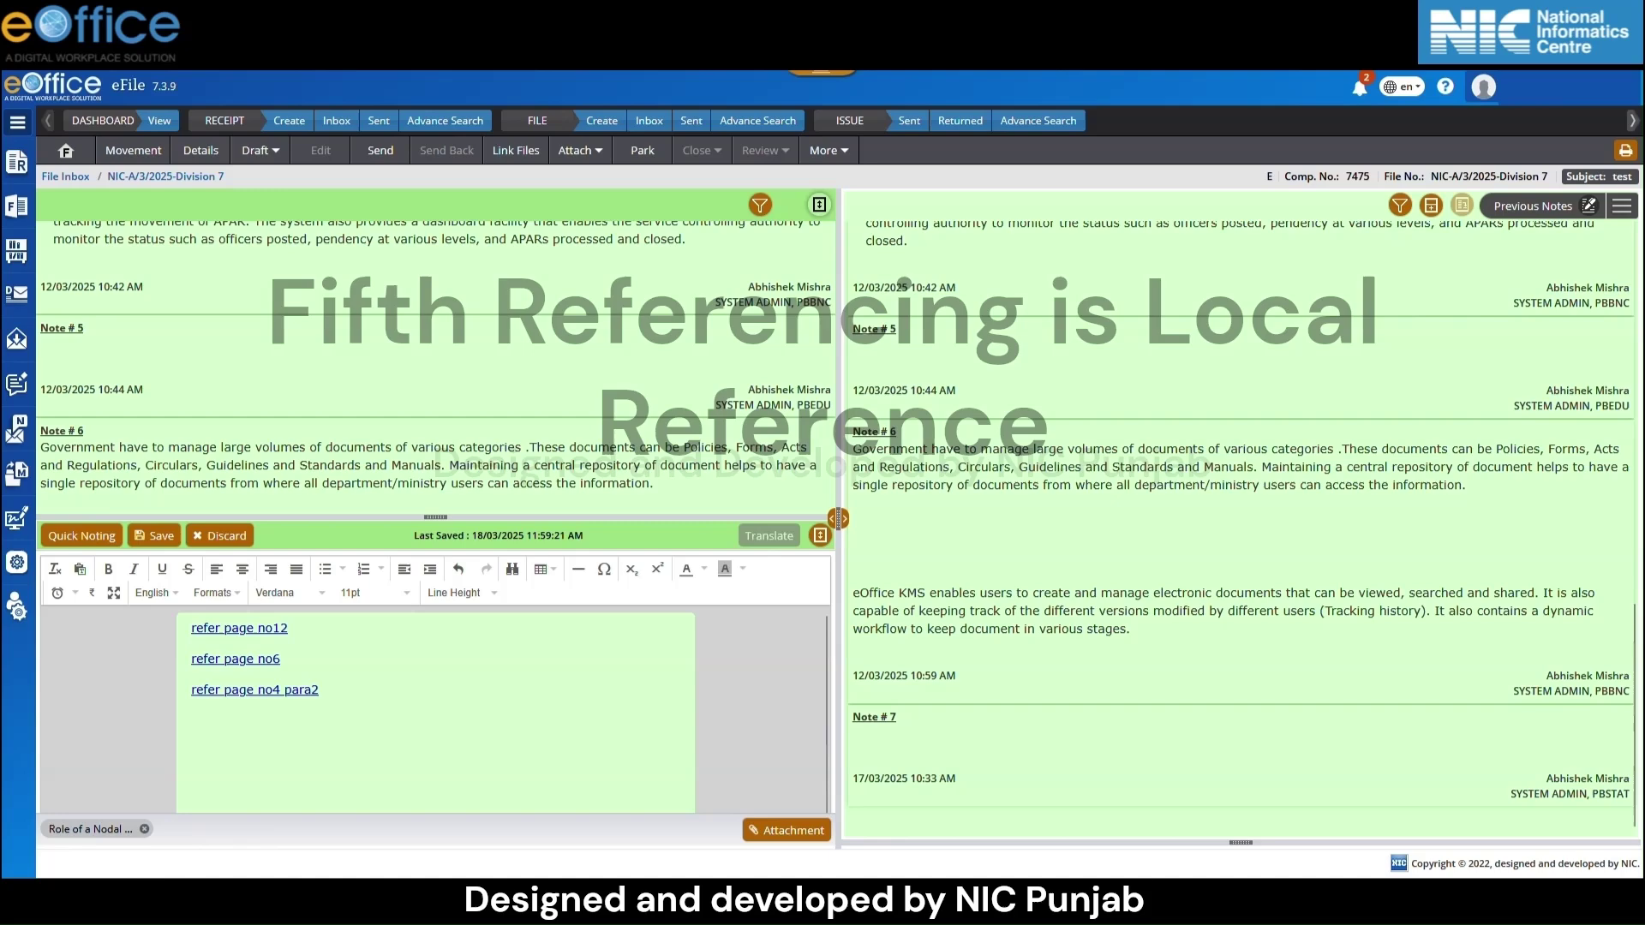
# Show the file's references and attach the local document "Role of a Nodal Officer in an eOffice Project" as a reference.
pyautogui.click(1622, 207)
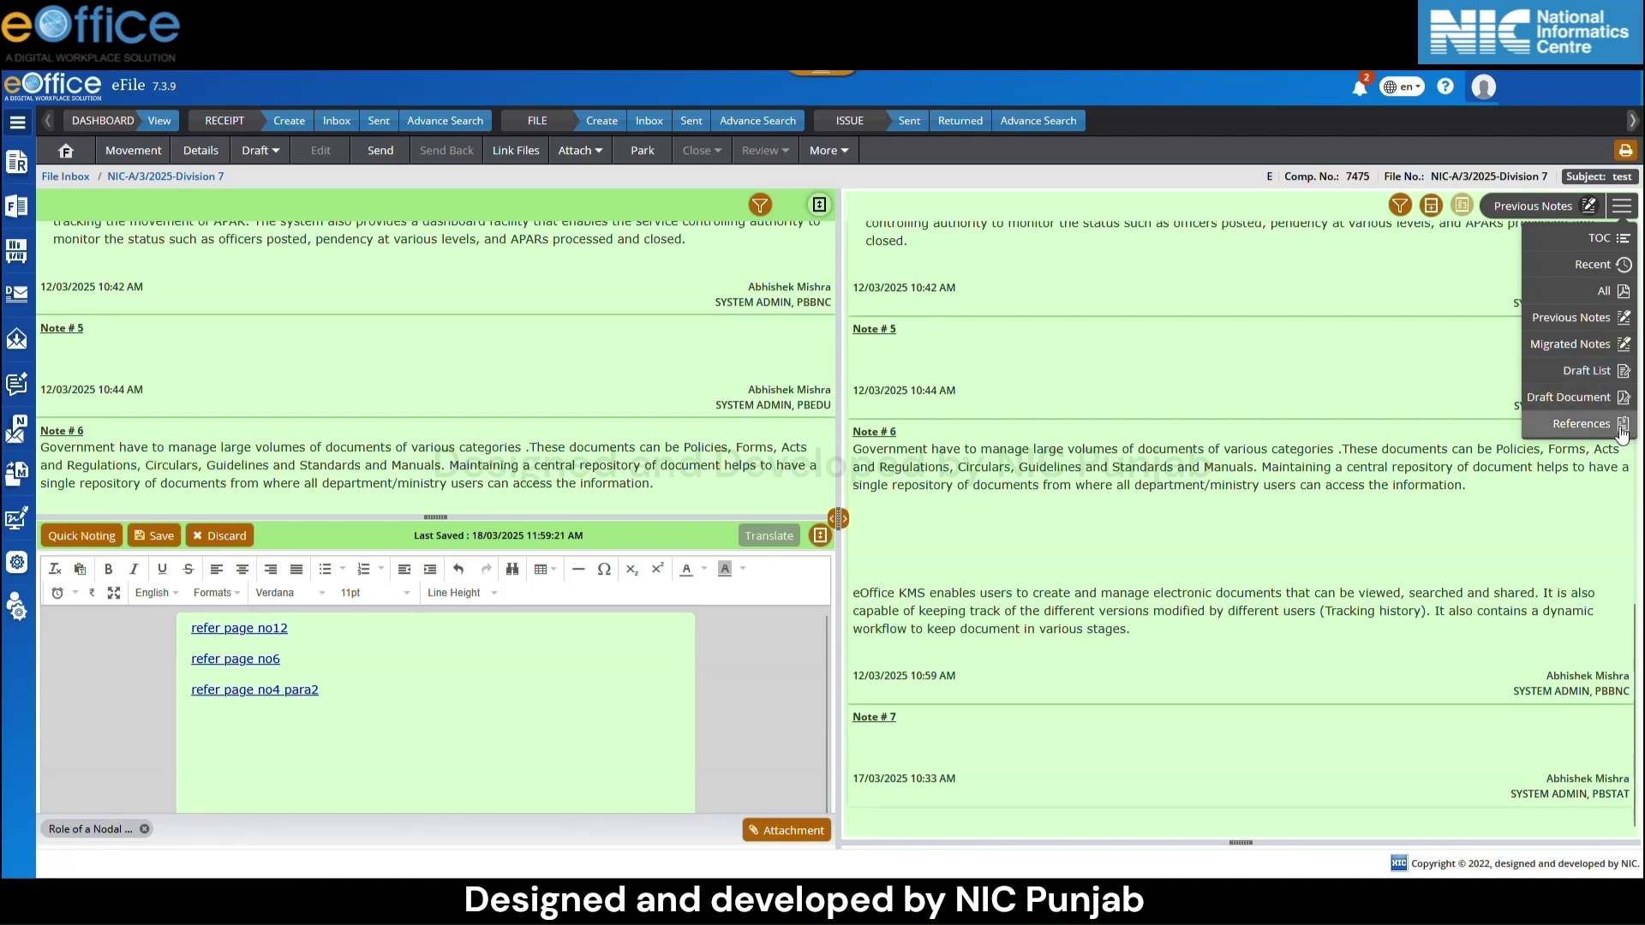
pyautogui.click(1581, 424)
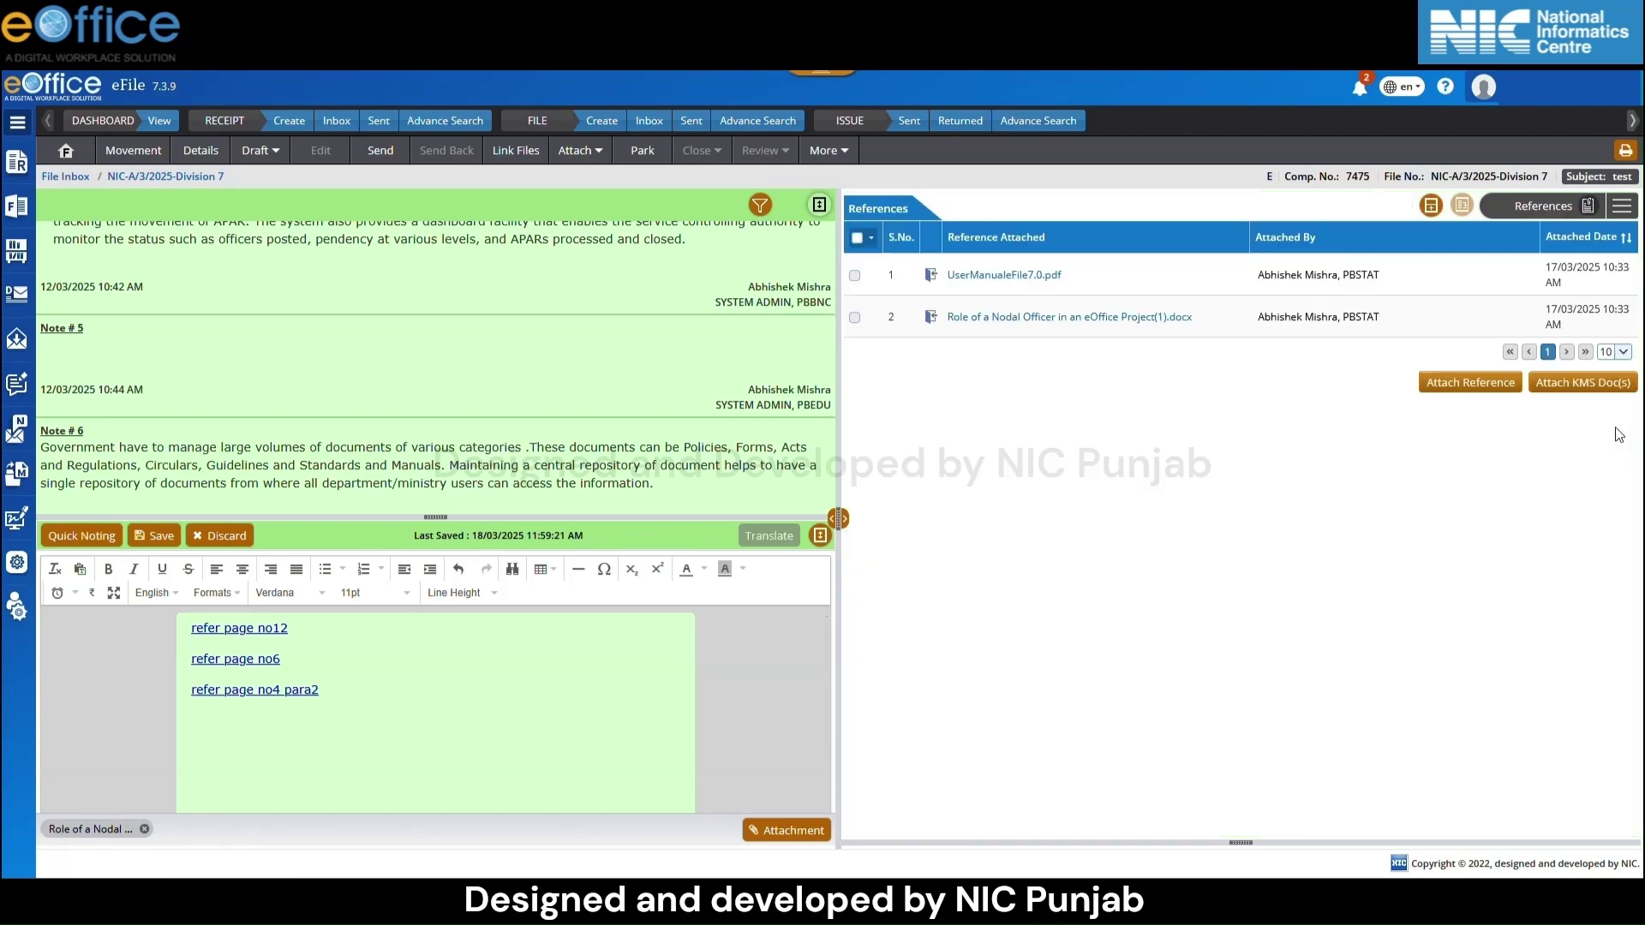
pyautogui.click(1469, 383)
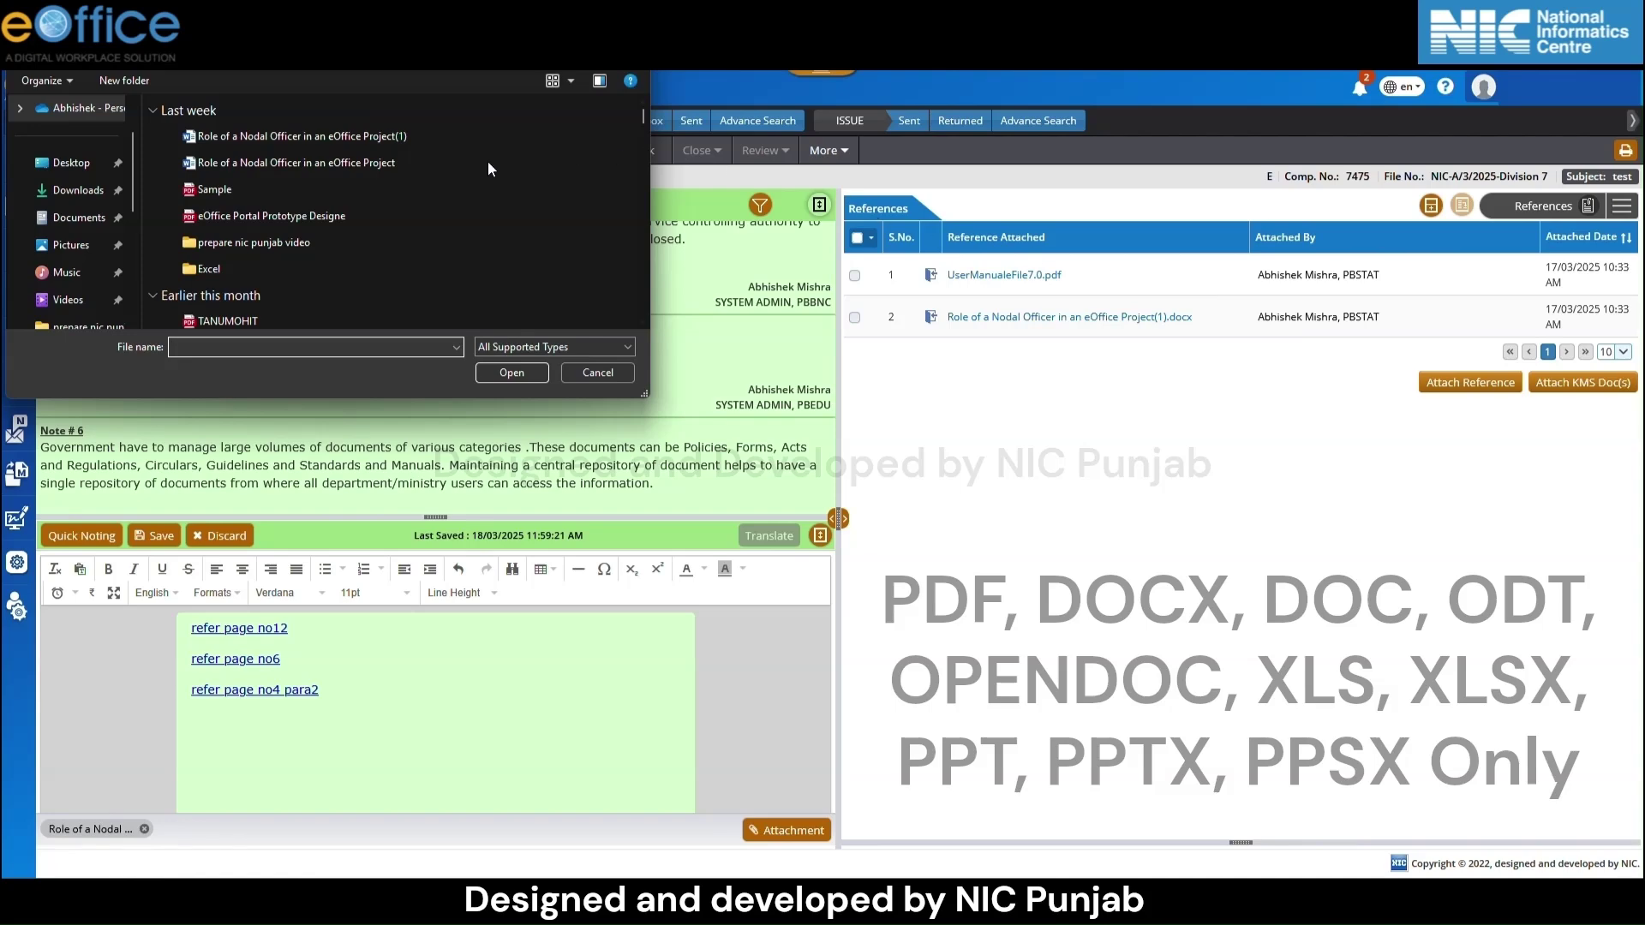
pyautogui.click(368, 161)
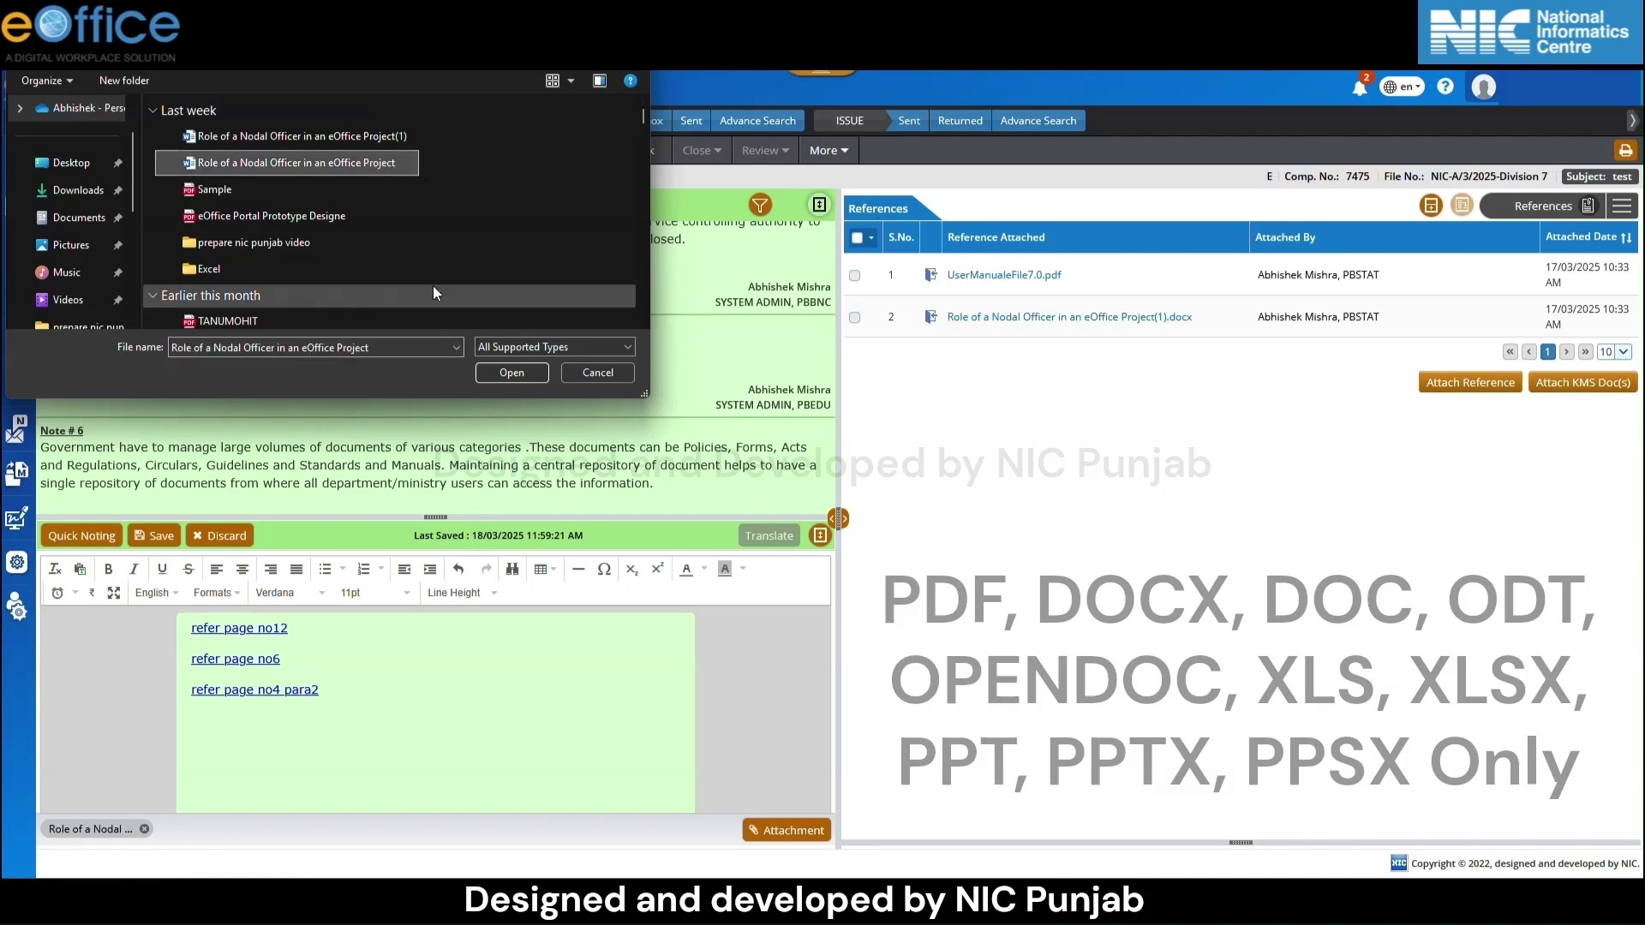
pyautogui.click(512, 372)
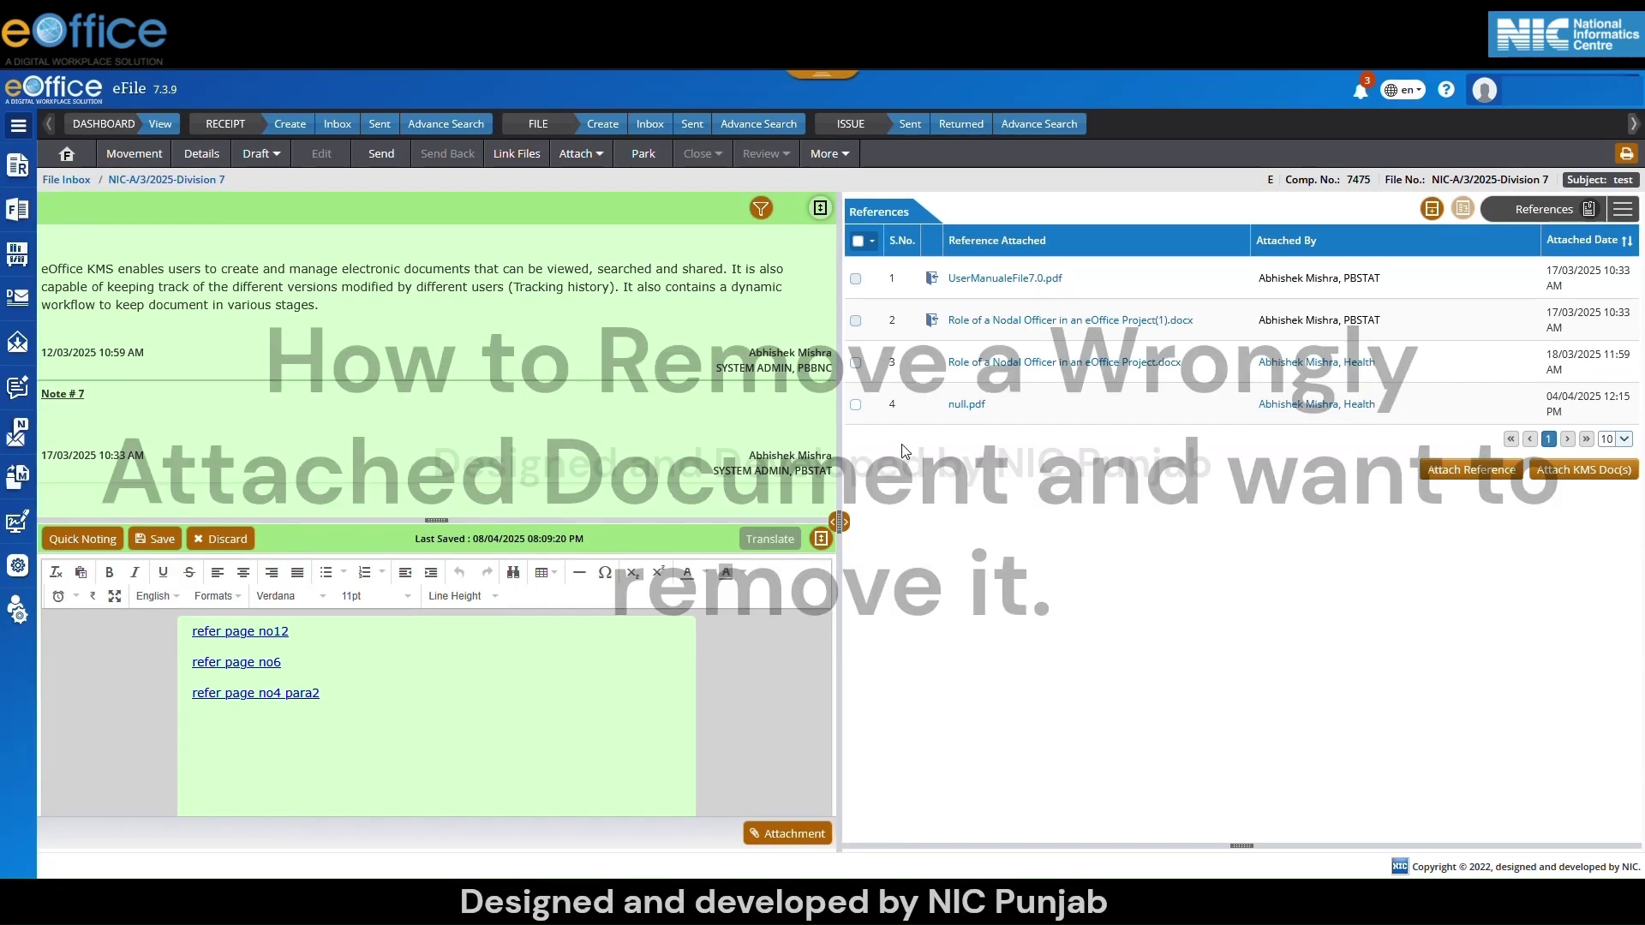
# Delete the wrongly attached null.pdf from the file's references.
pyautogui.click(854, 406)
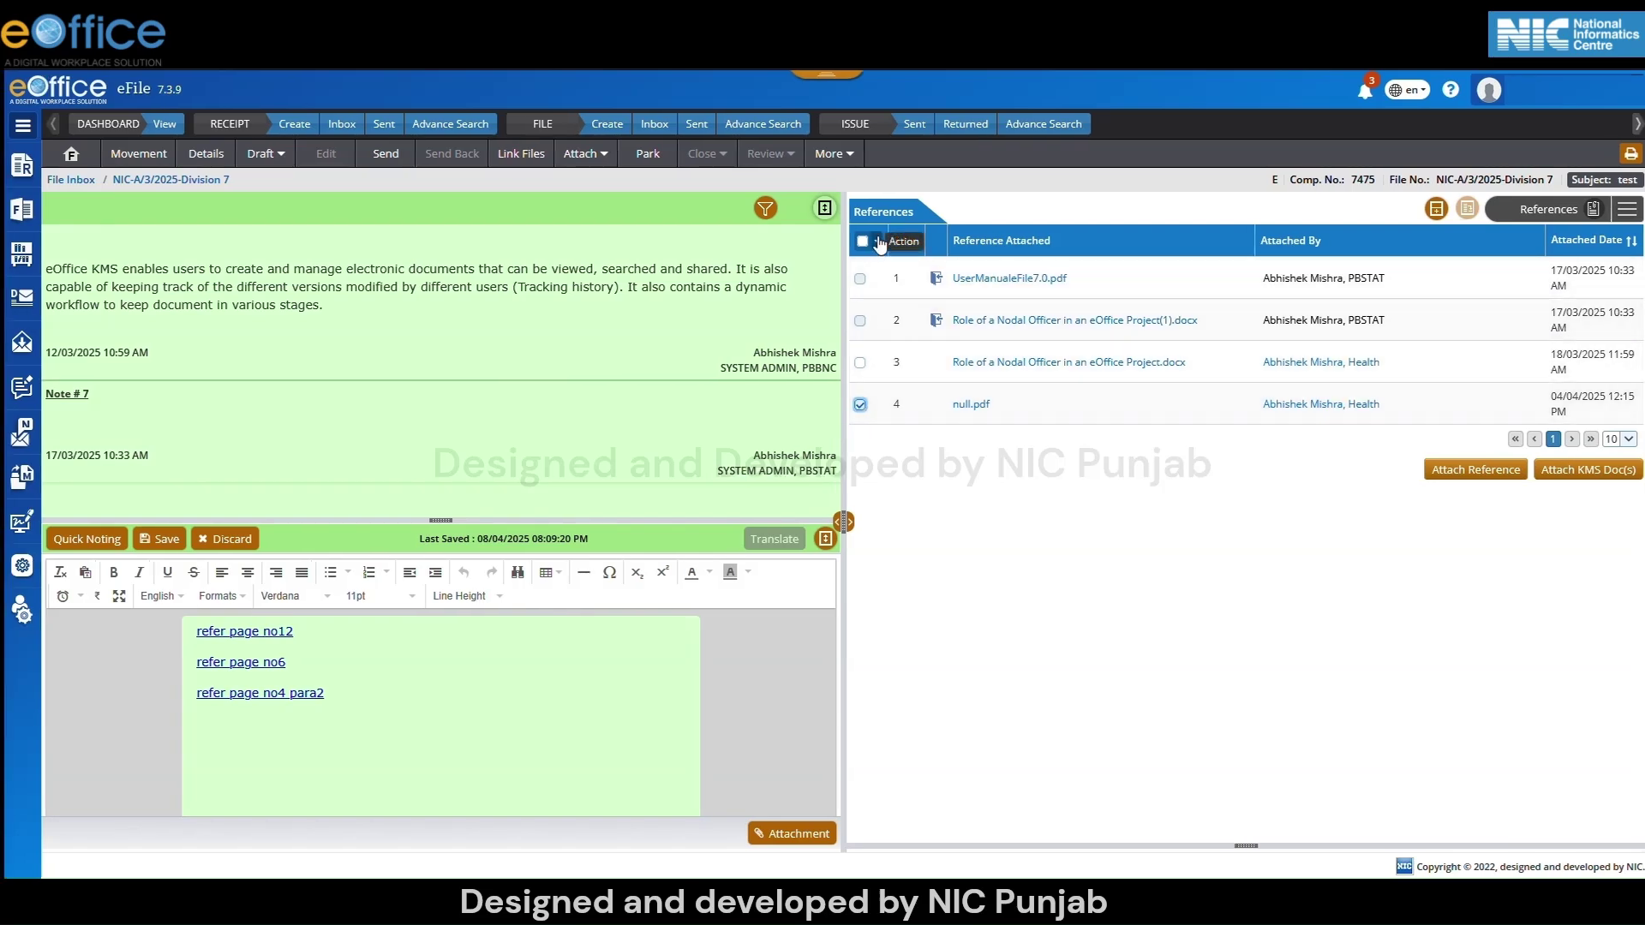
pyautogui.click(876, 240)
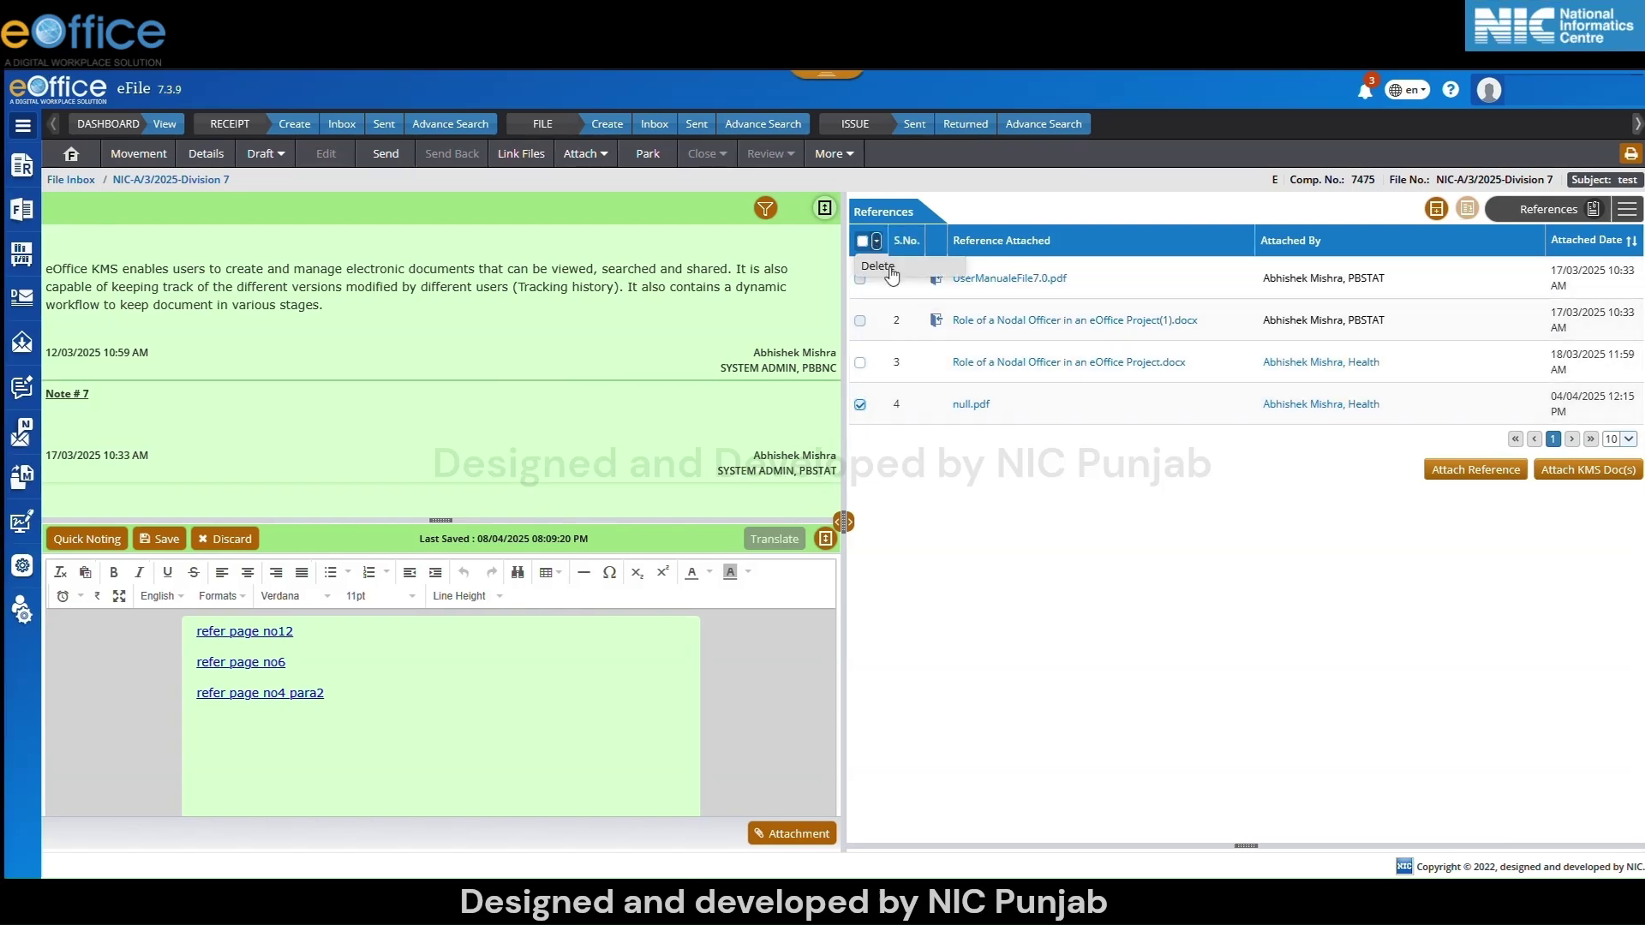
pyautogui.click(891, 272)
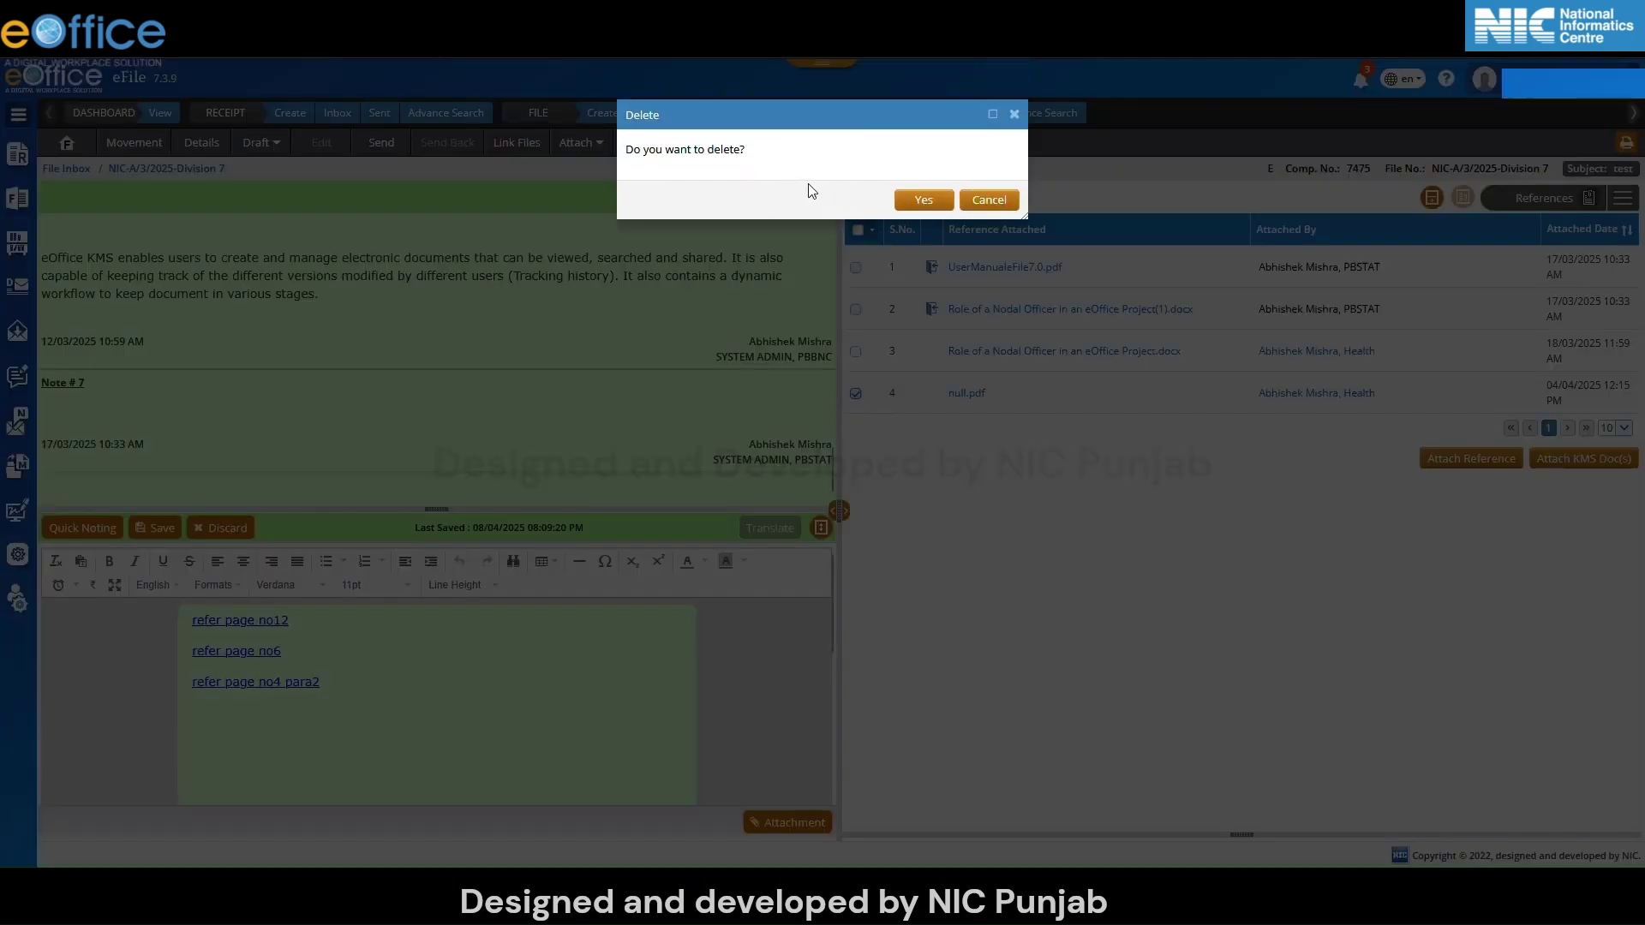
pyautogui.click(923, 200)
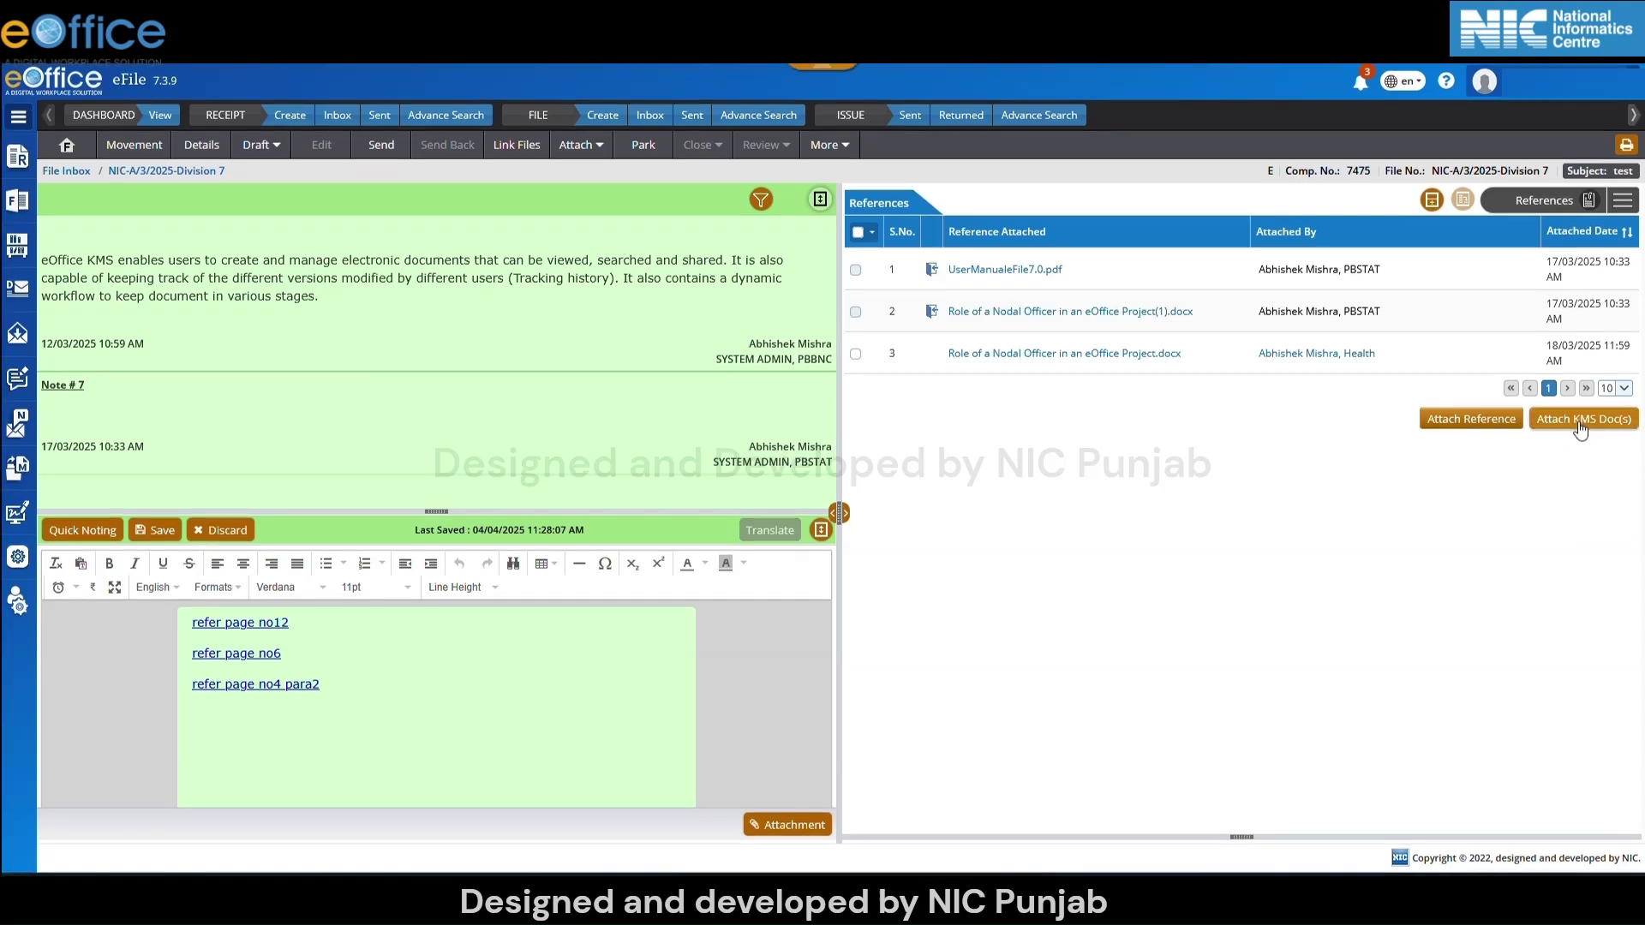
# Import the first "test1" document from the first Notice board folder in KMS as a reference.
pyautogui.click(1580, 428)
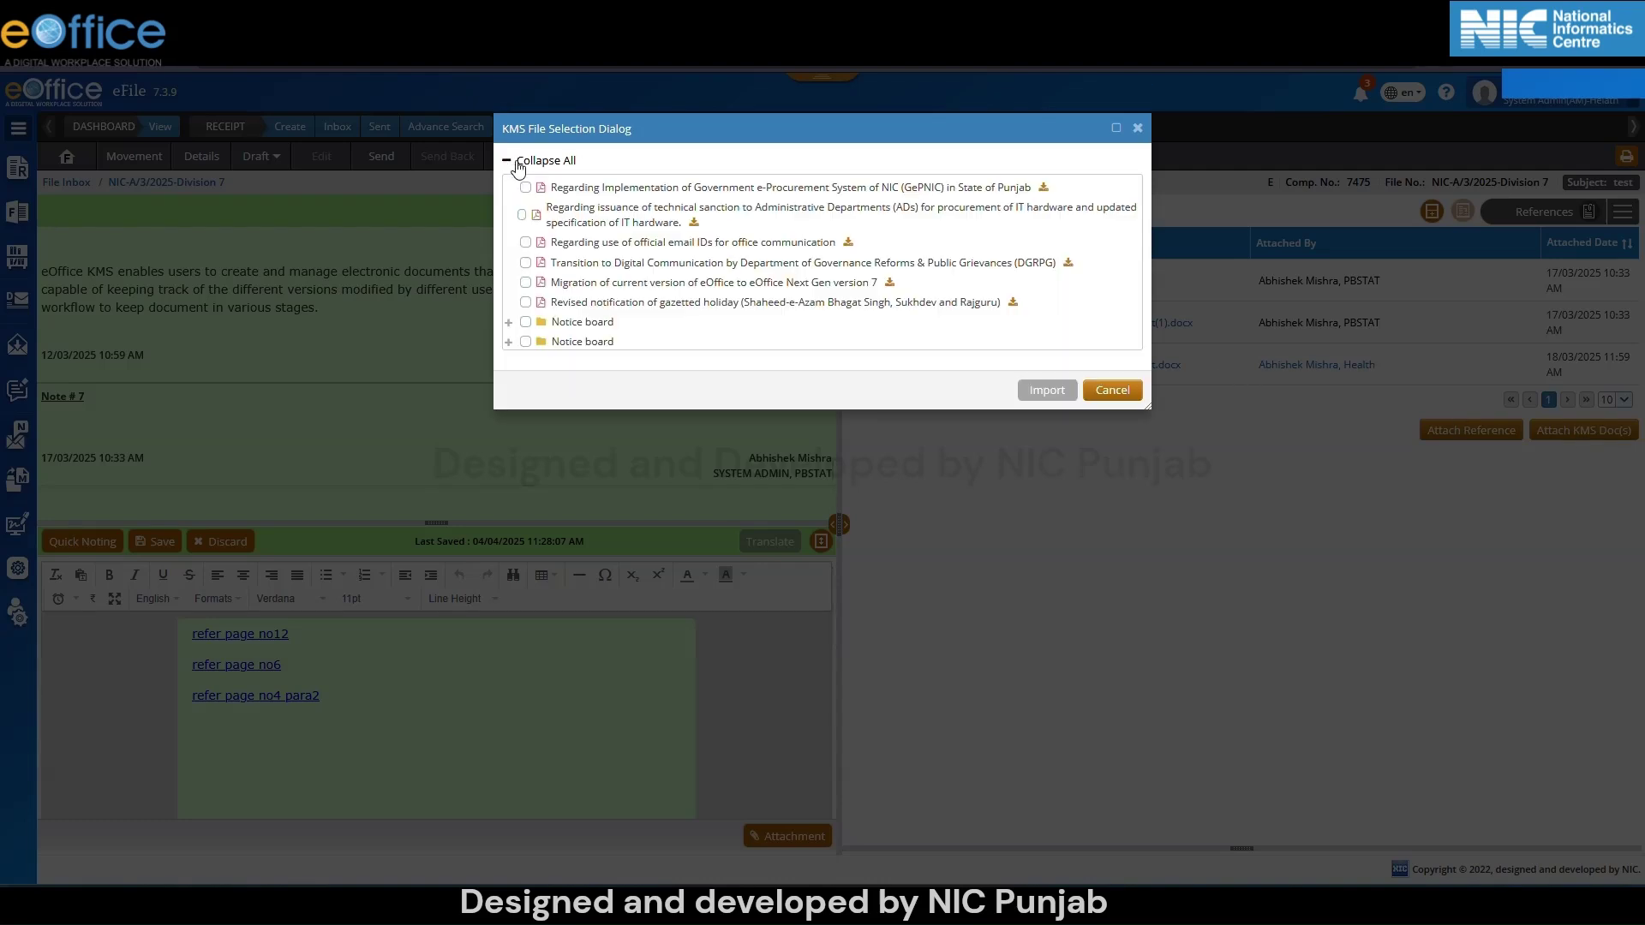
pyautogui.click(509, 325)
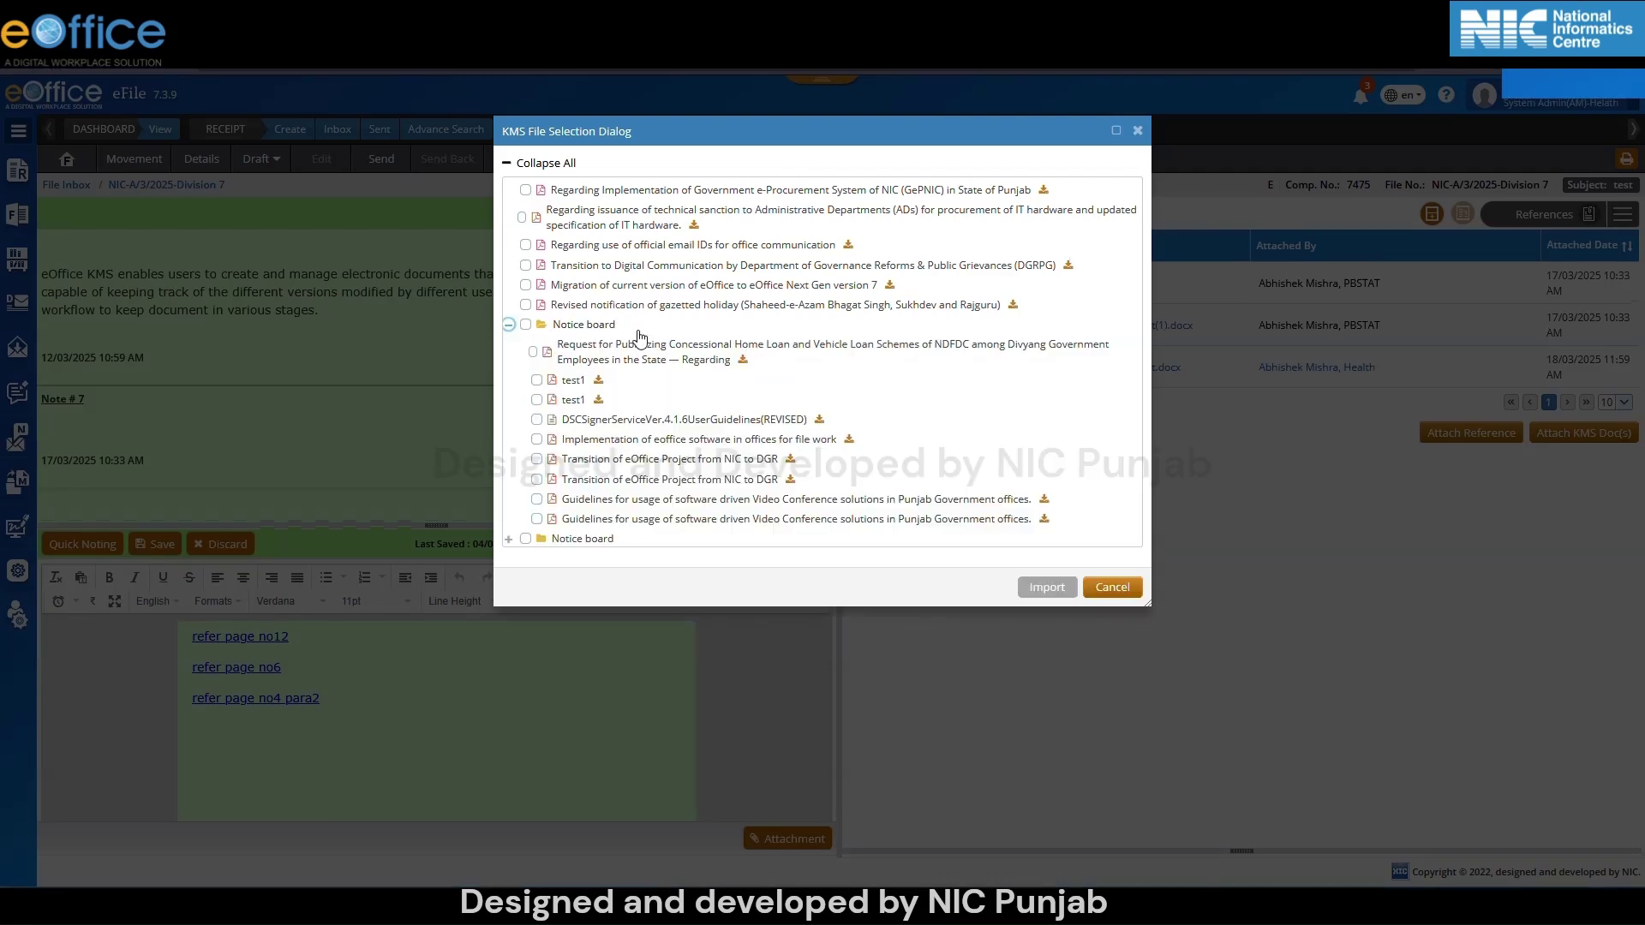
pyautogui.click(537, 380)
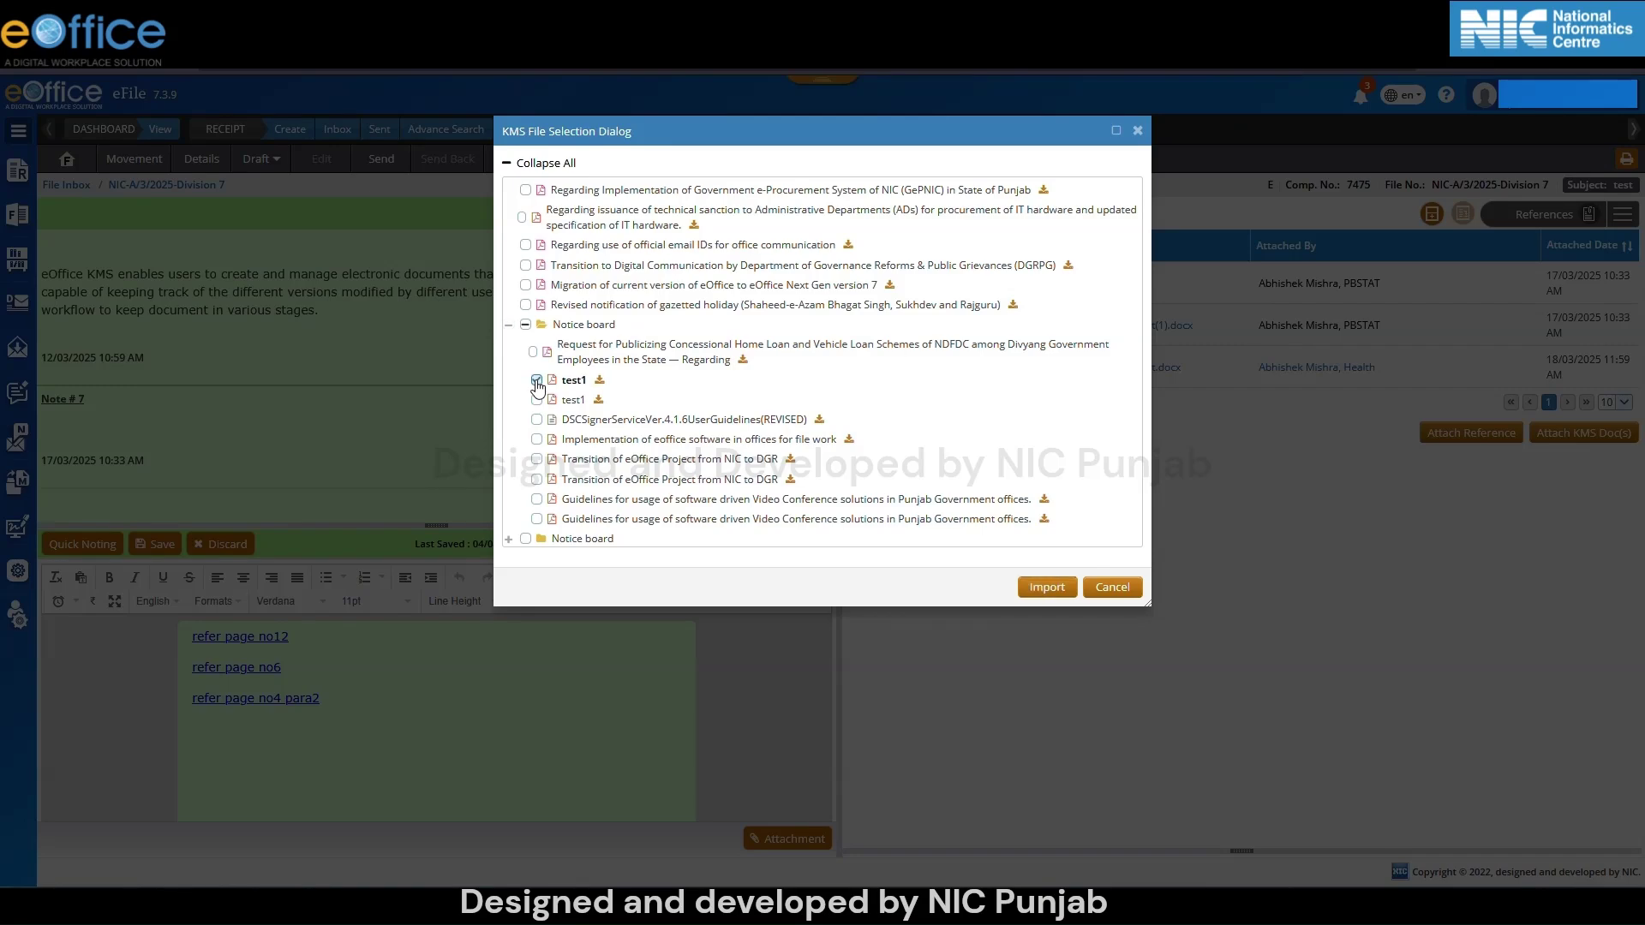
pyautogui.click(1046, 588)
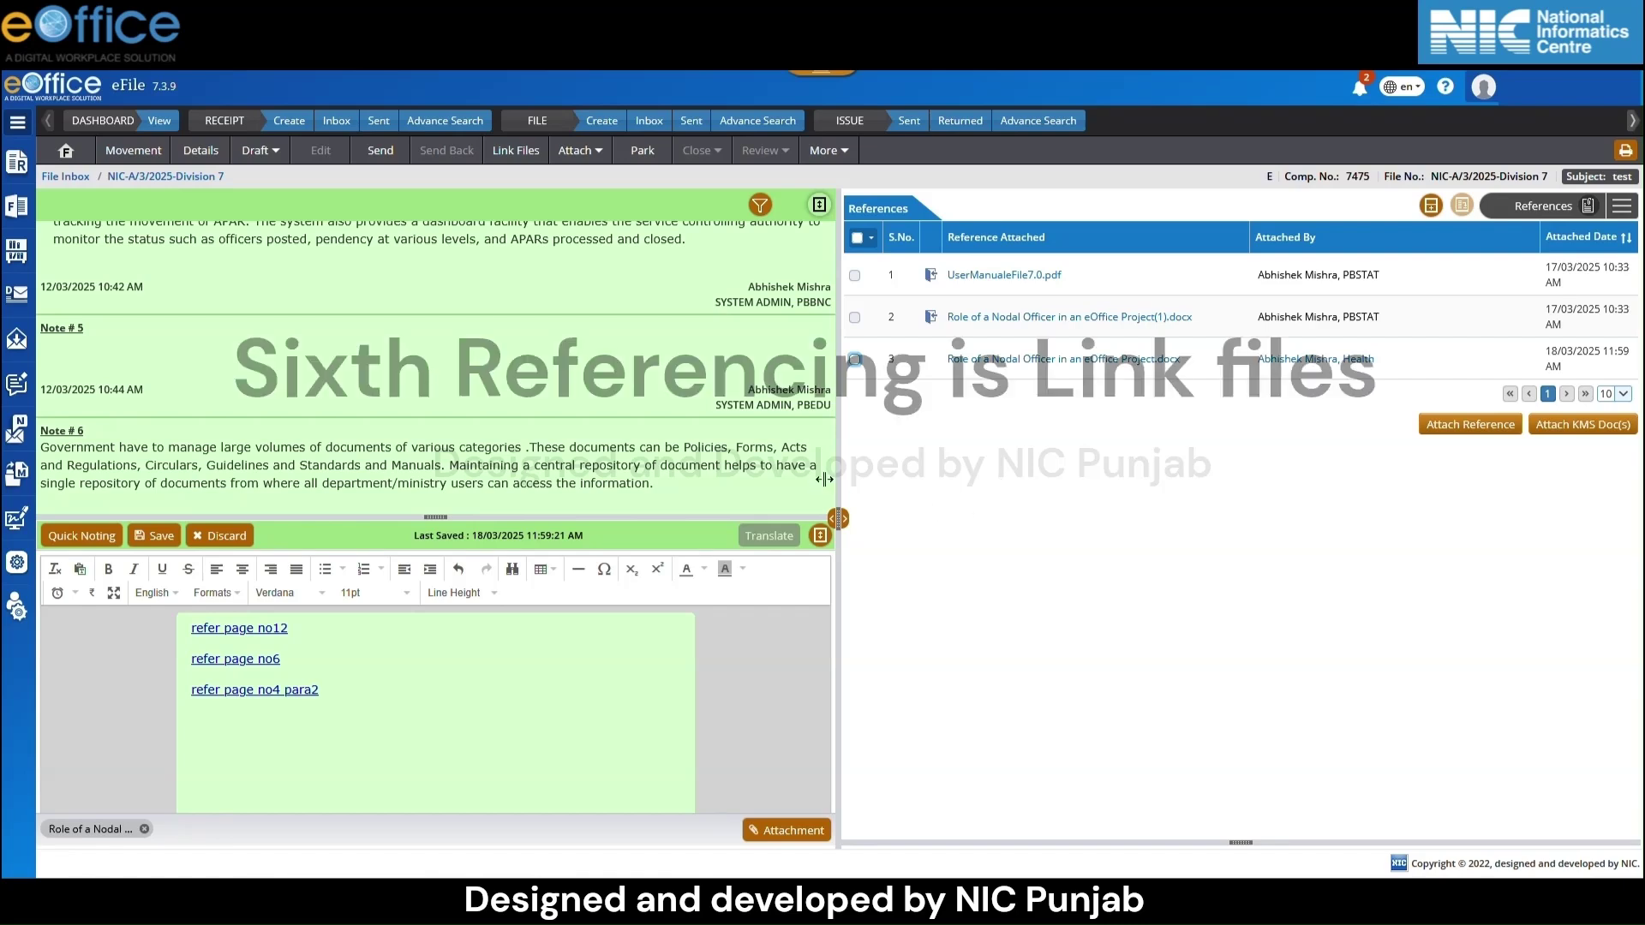
# Link file A-12011/1/2025-NIC to the current file with the remark "Relevant file linked to the main document.".
pyautogui.click(529, 160)
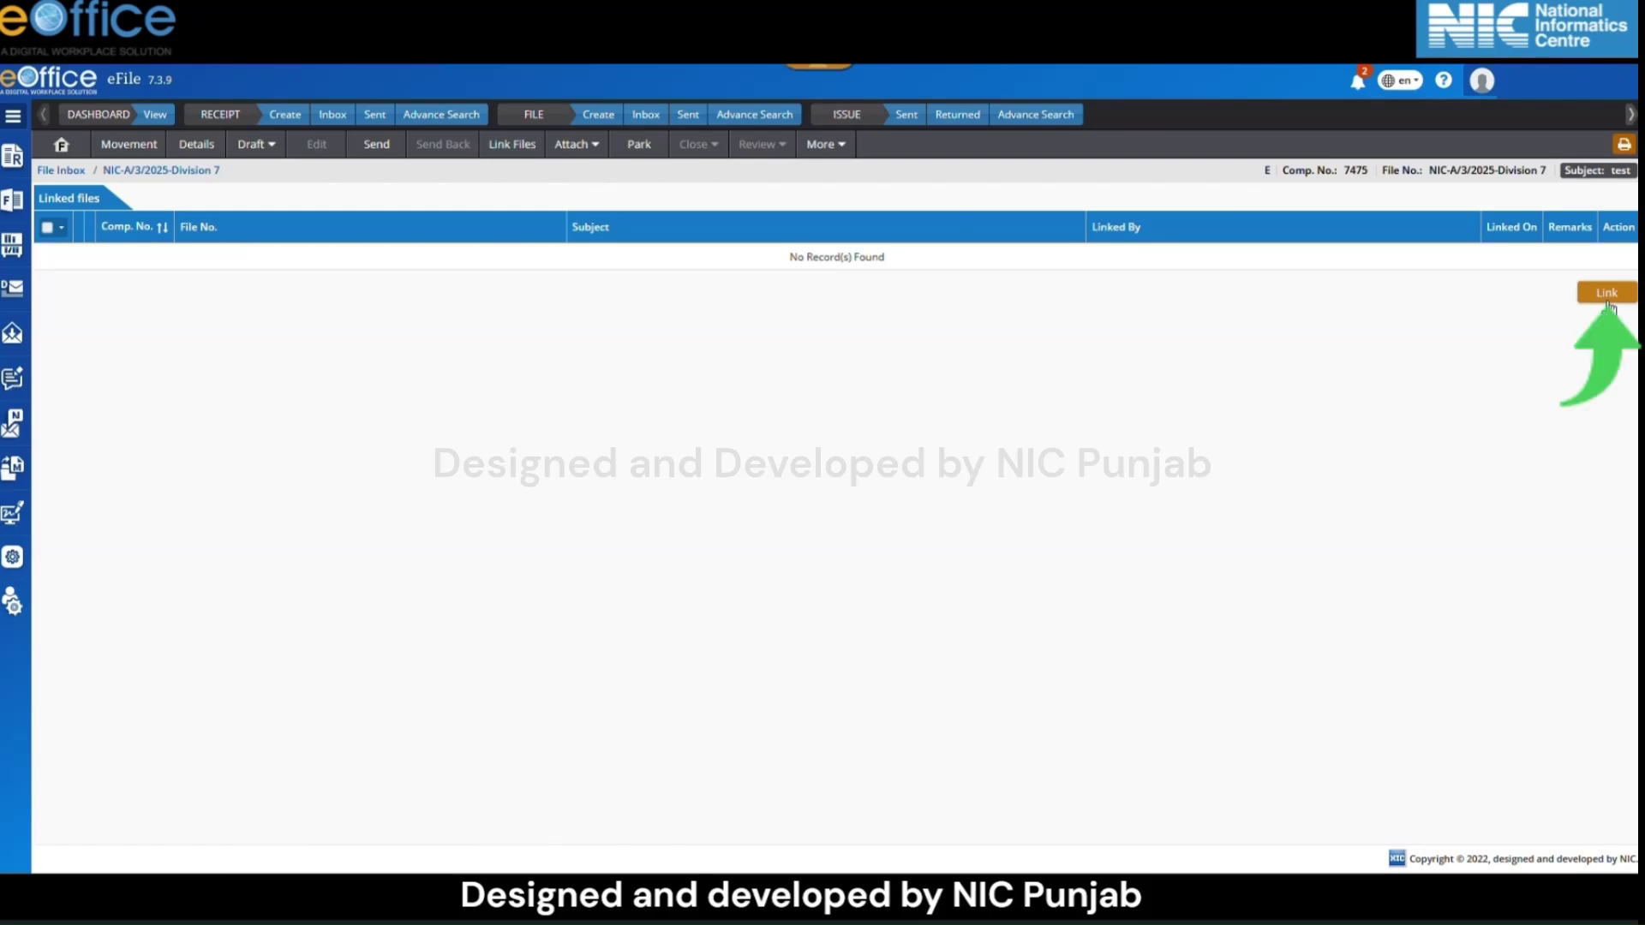
pyautogui.click(1608, 298)
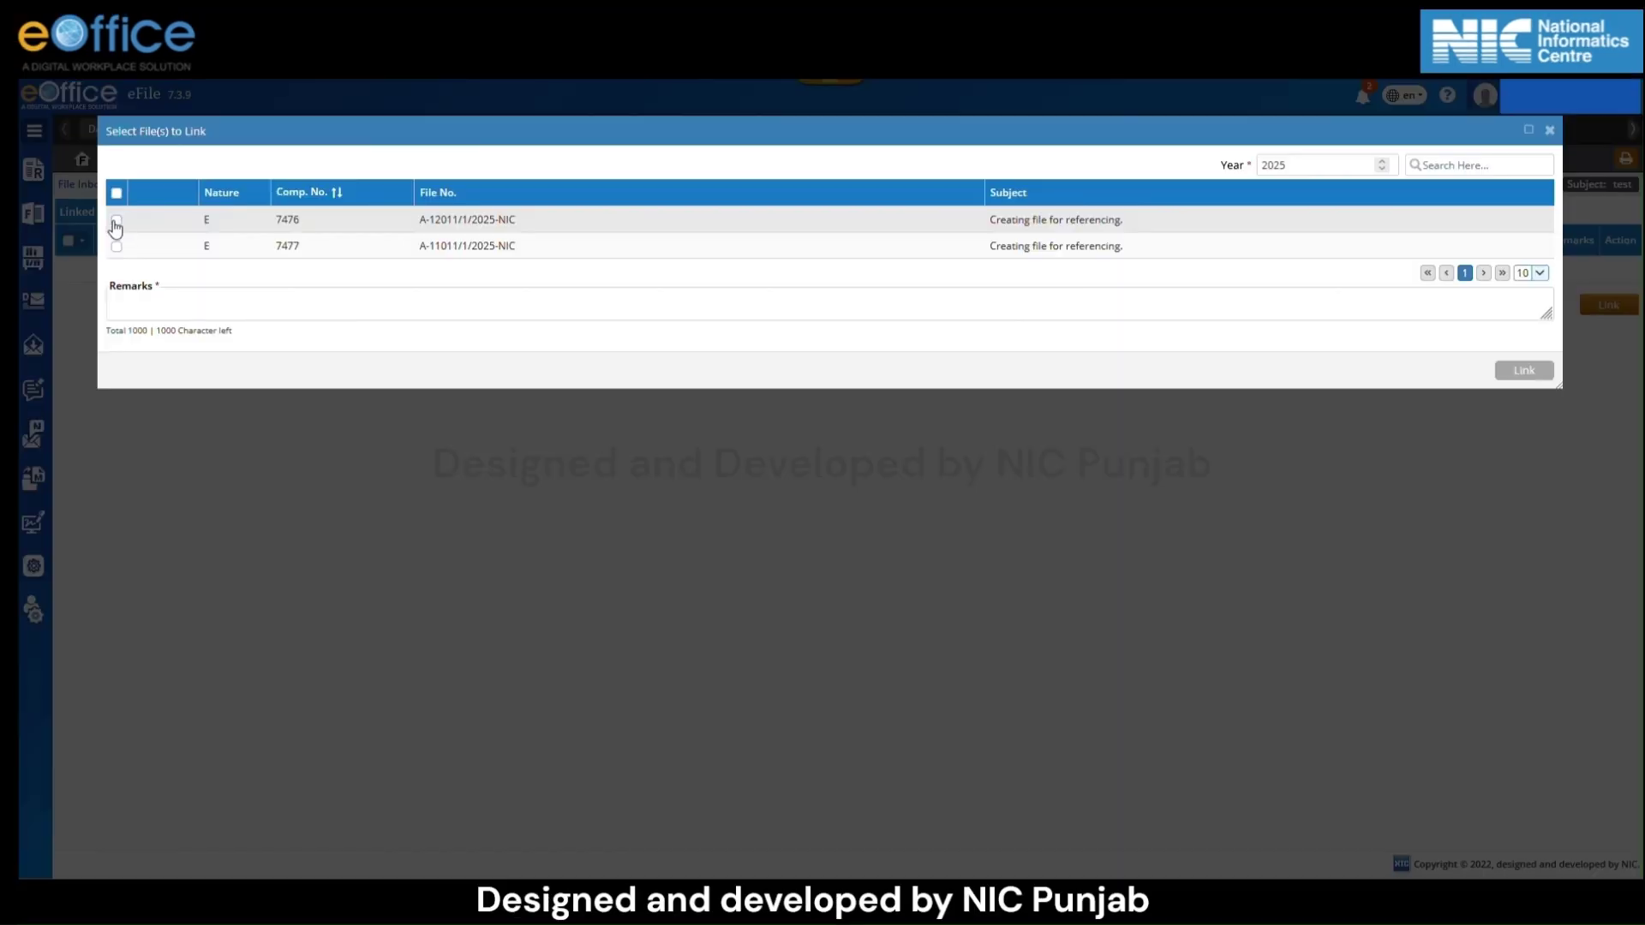
pyautogui.click(116, 221)
pyautogui.write('Relevant file linked to the main document.')
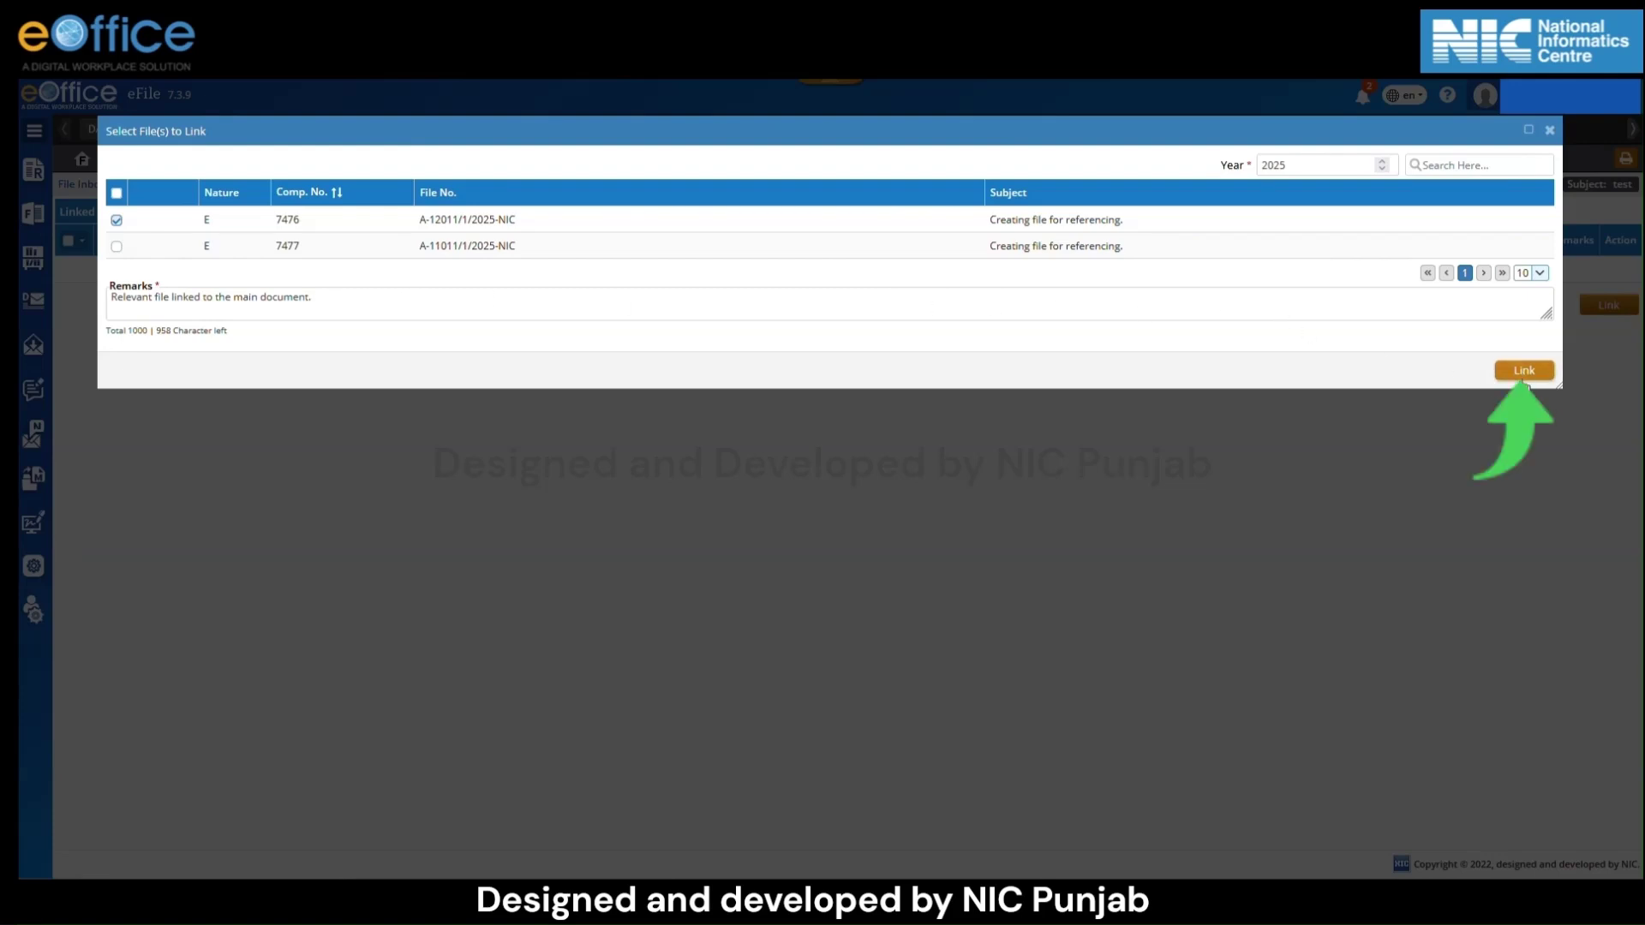
pyautogui.click(1522, 373)
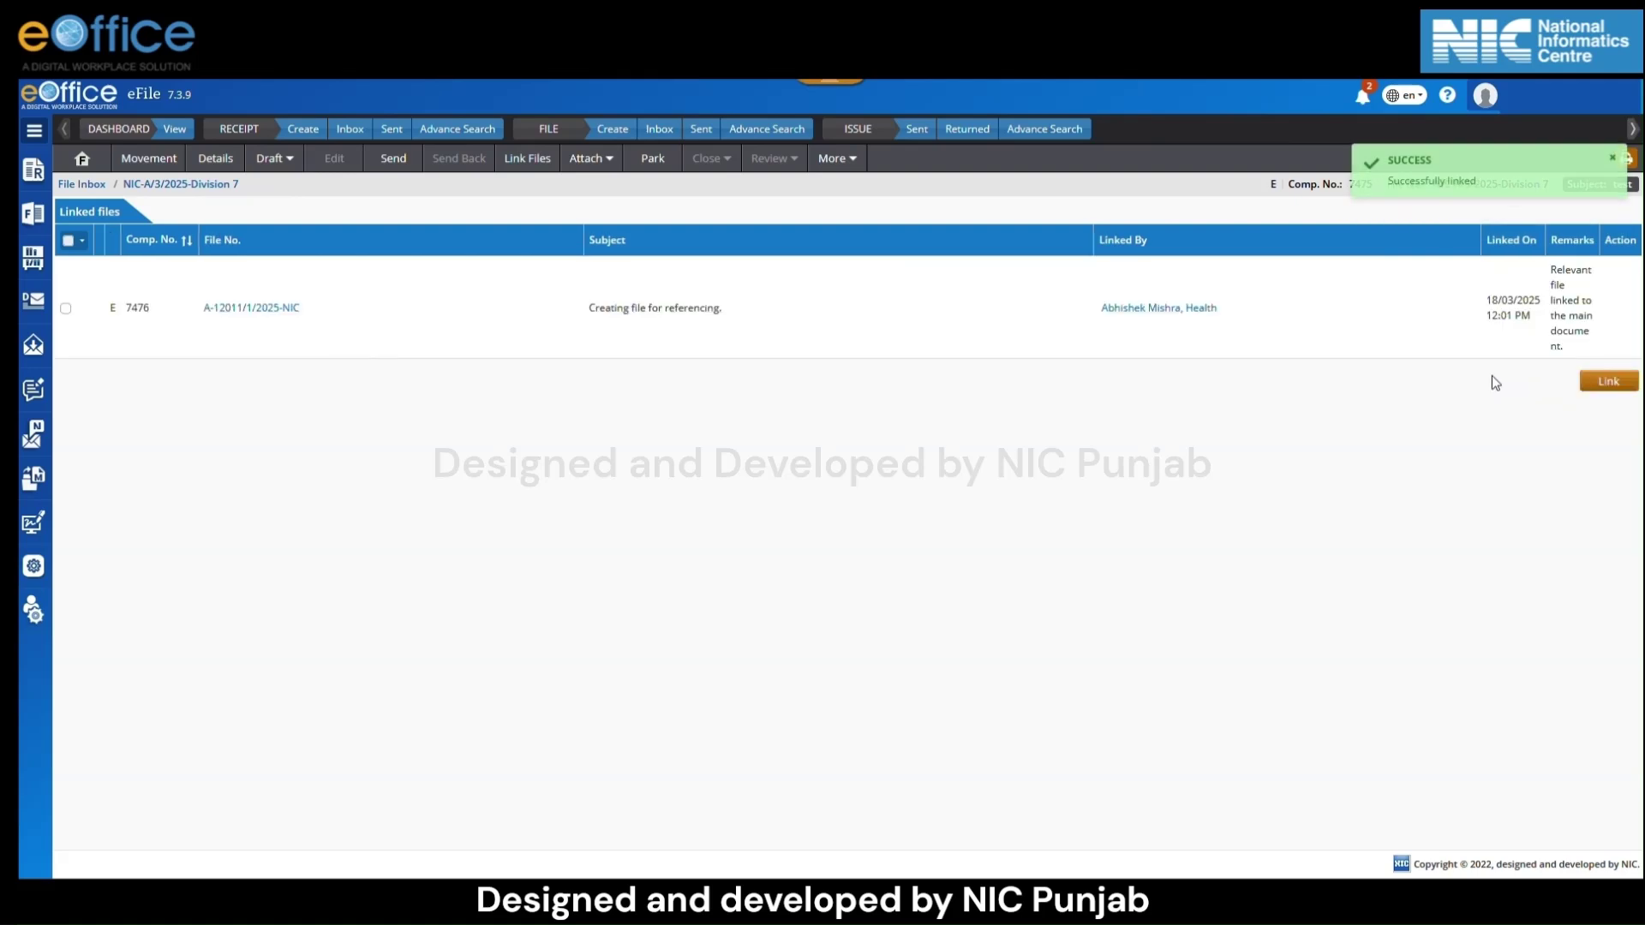
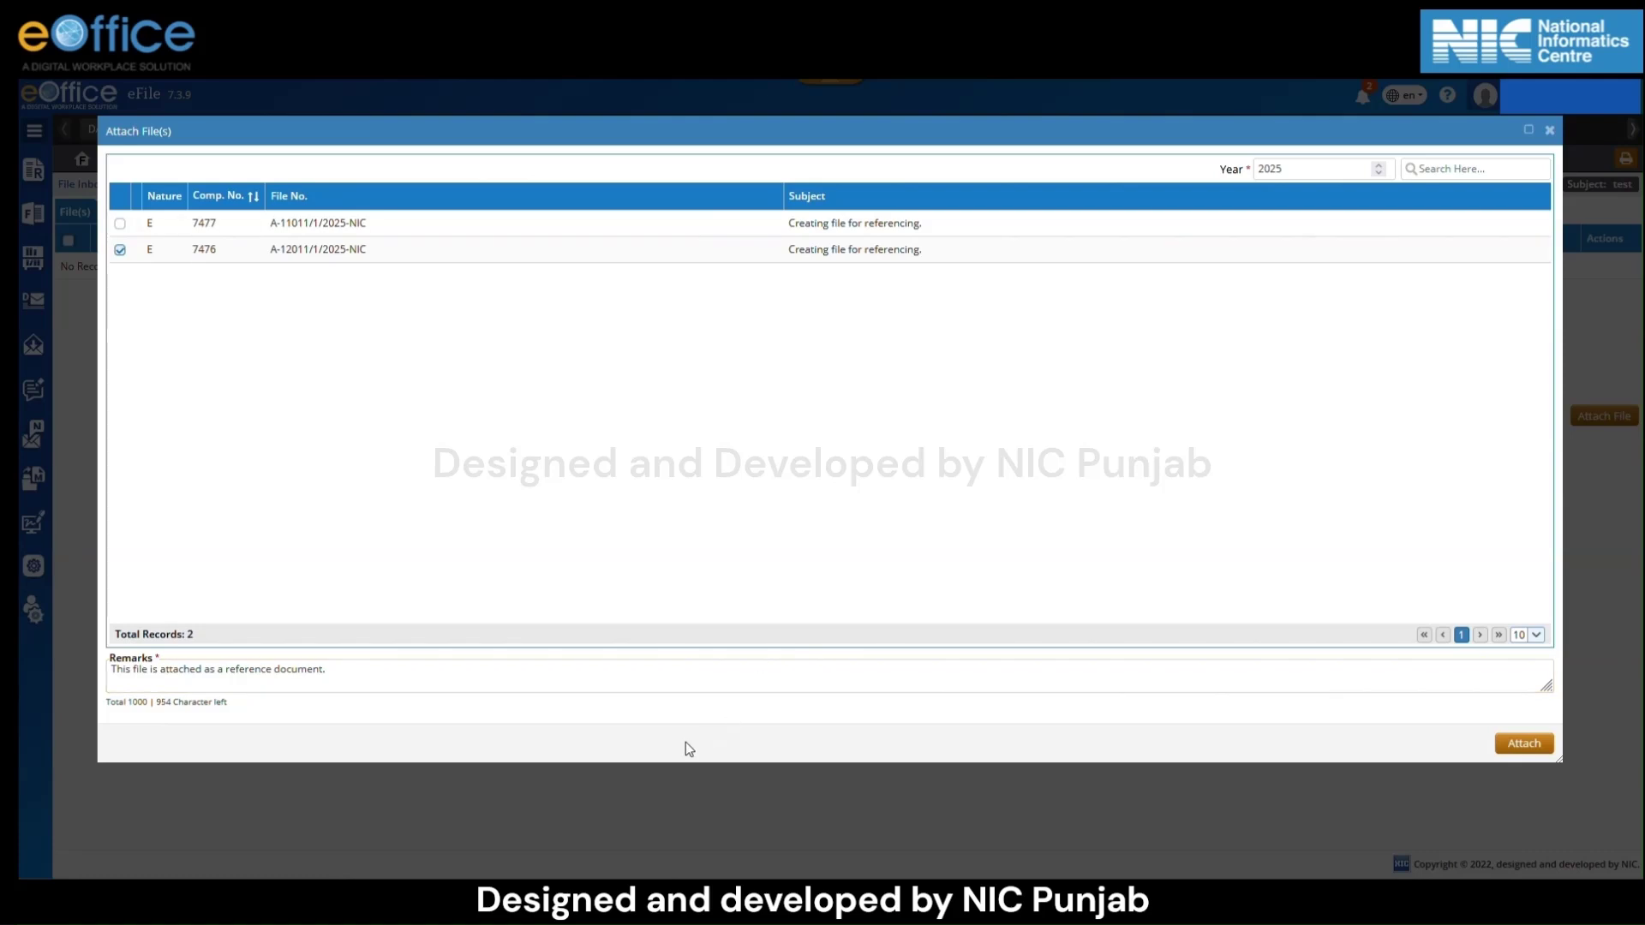
# Attach the selected file A-12011/1/2025-NIC to the current file with the remark "This file is attached as a reference document.".
pyautogui.click(353, 676)
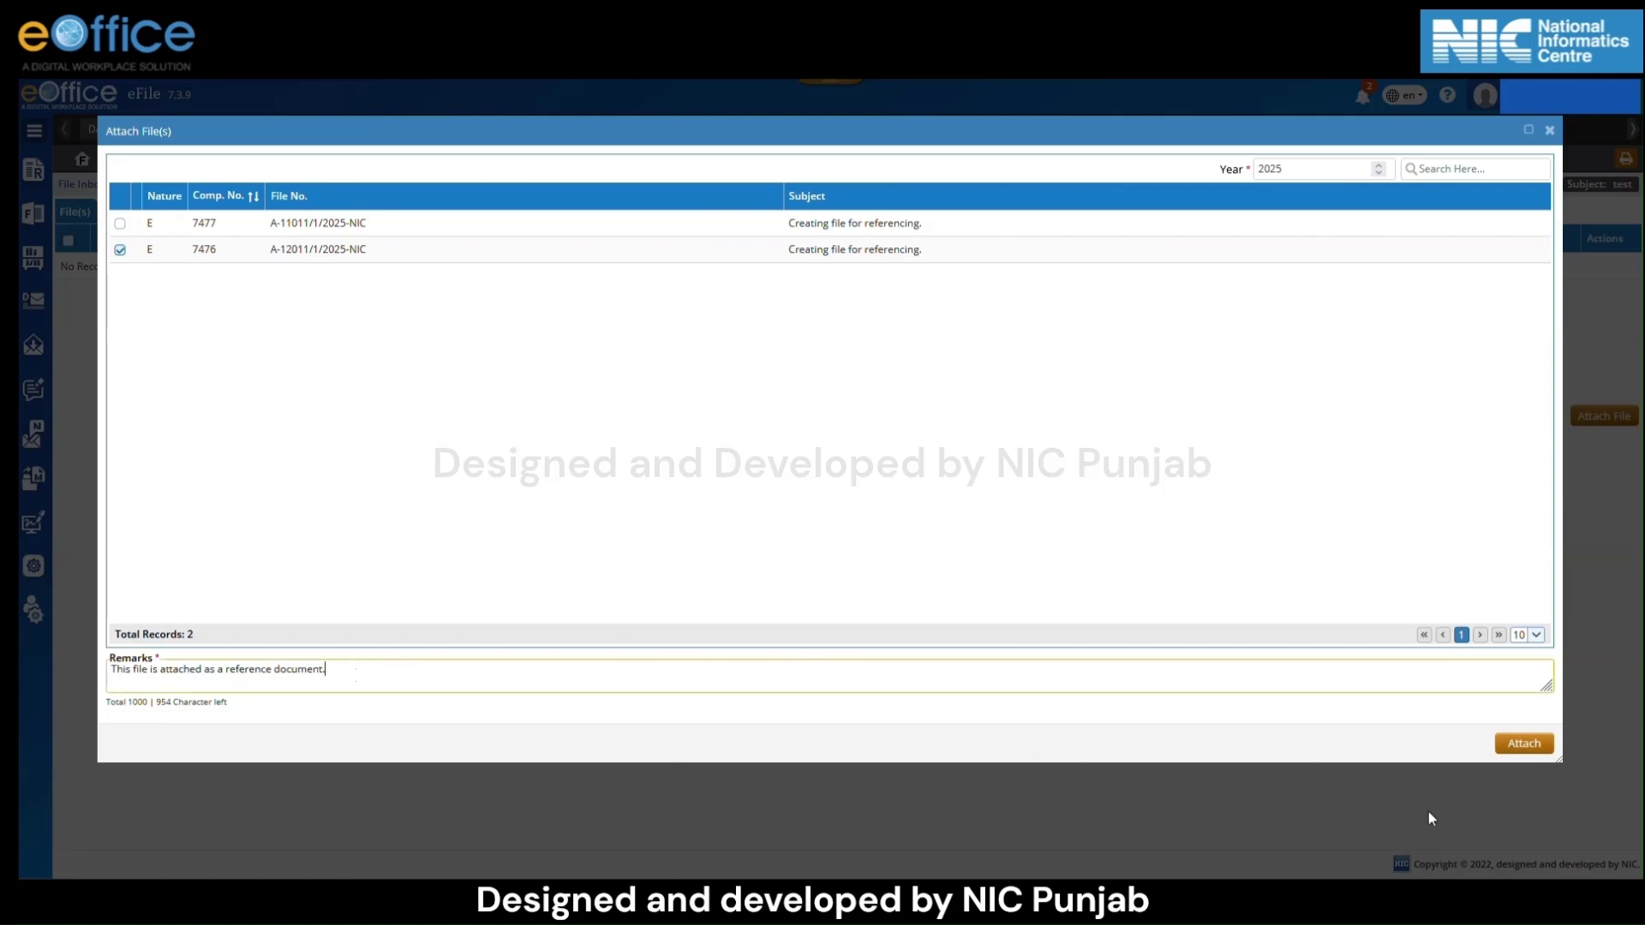
pyautogui.click(1525, 745)
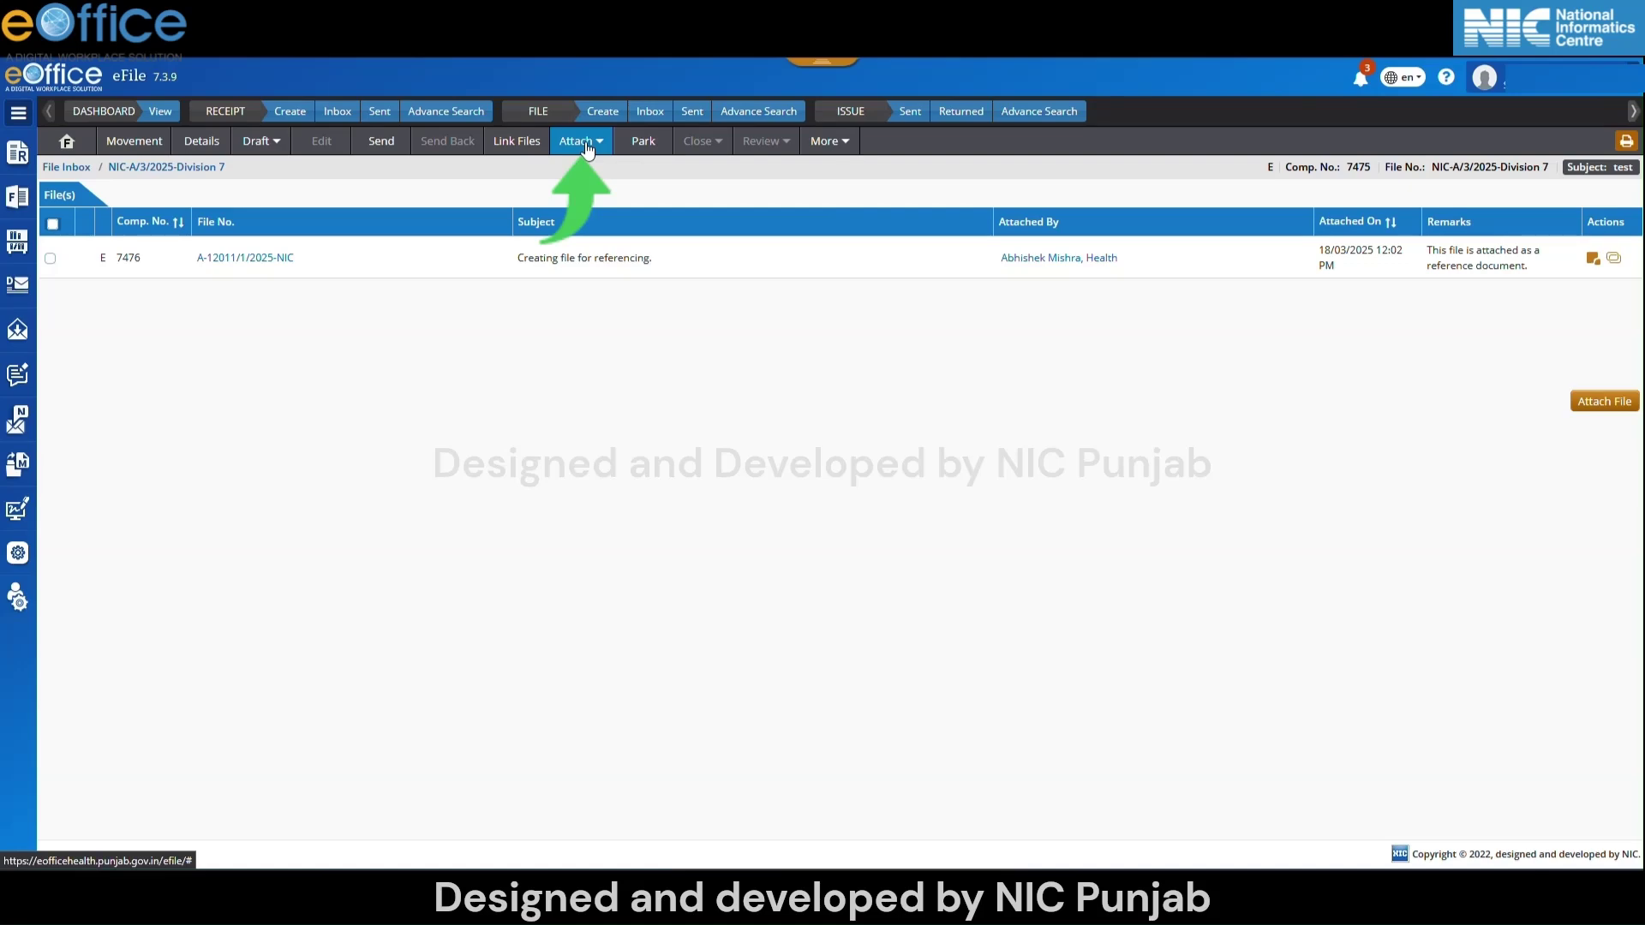
# Attach the receipt with subject "test" to the current file with the remark "Receipt attached for reference.".
pyautogui.click(588, 148)
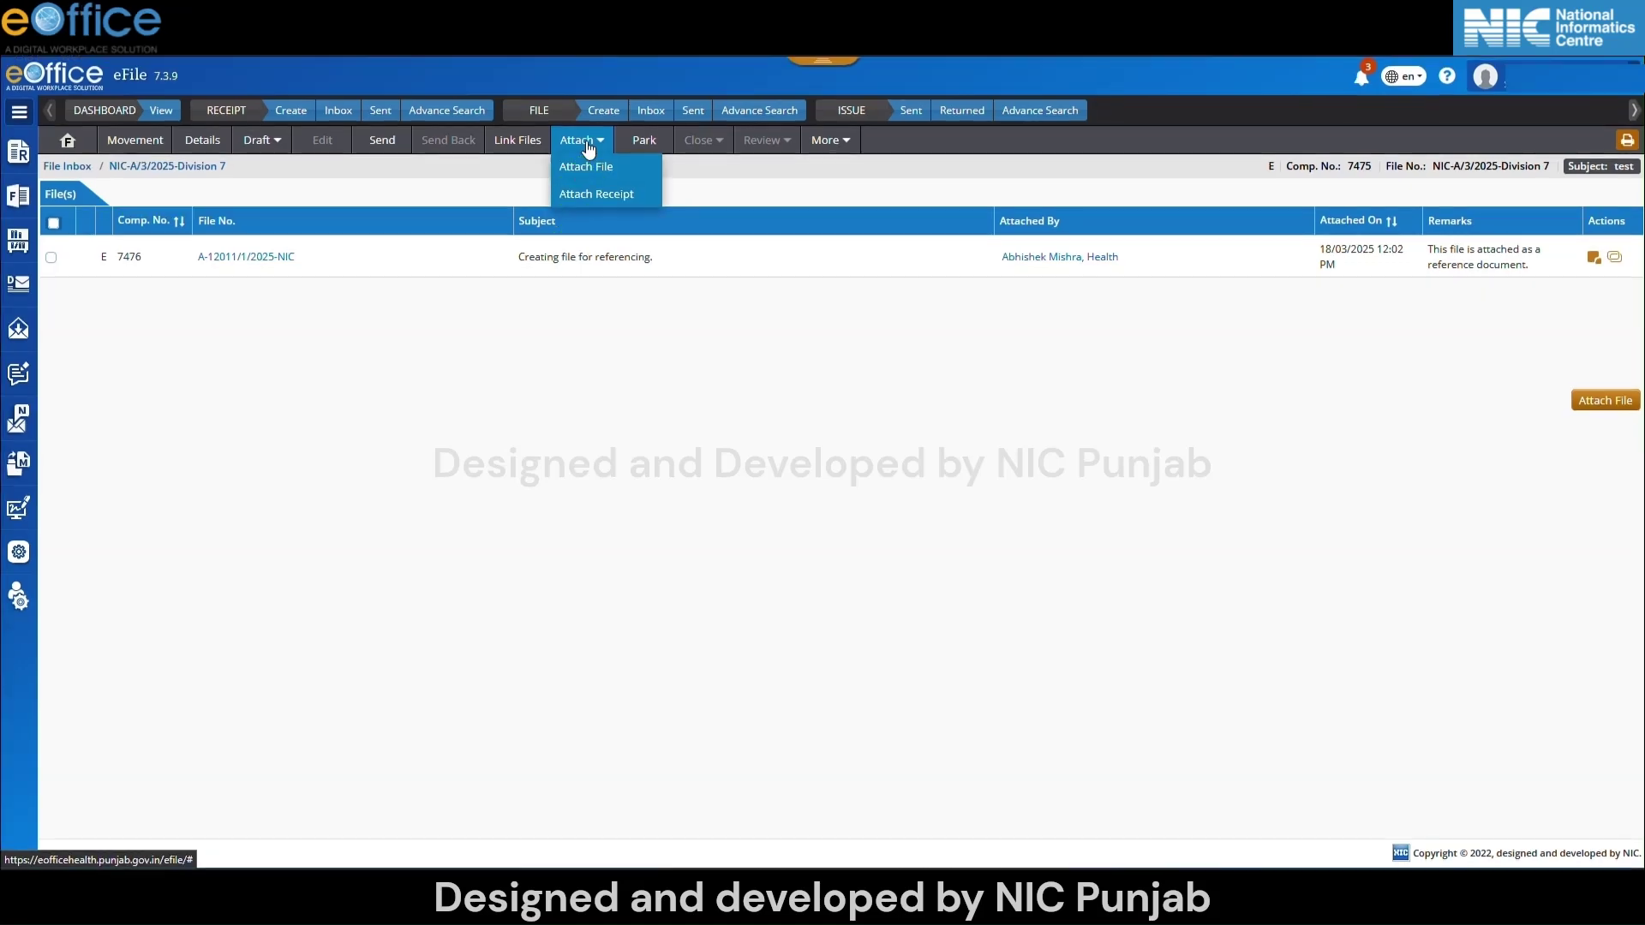
pyautogui.click(616, 195)
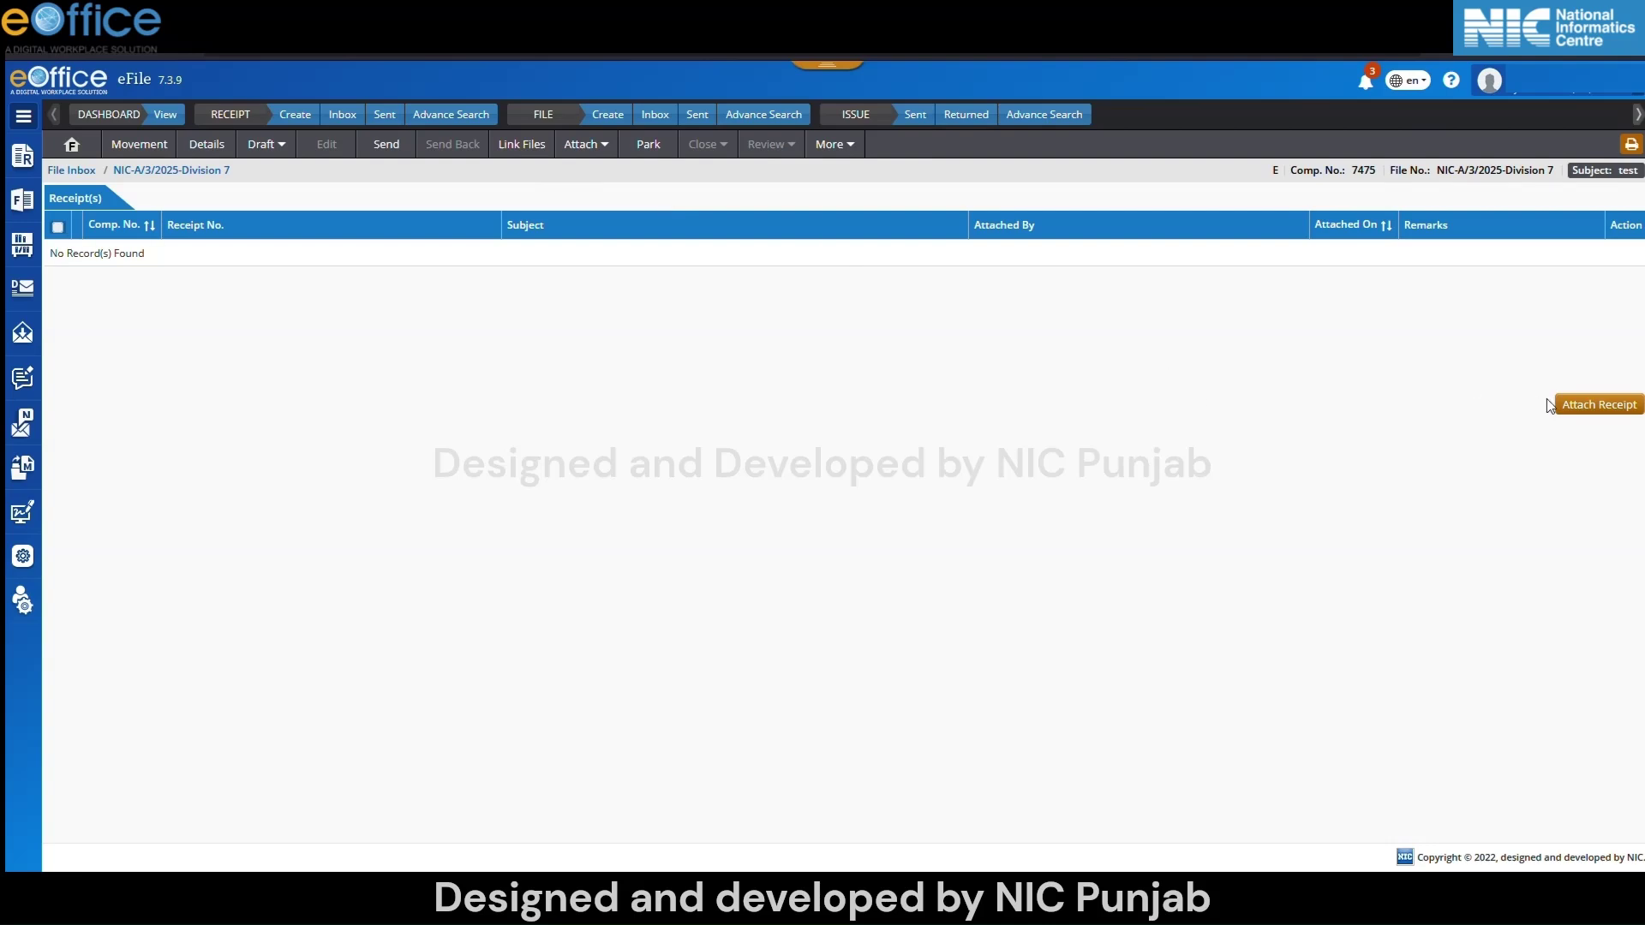
pyautogui.click(1589, 405)
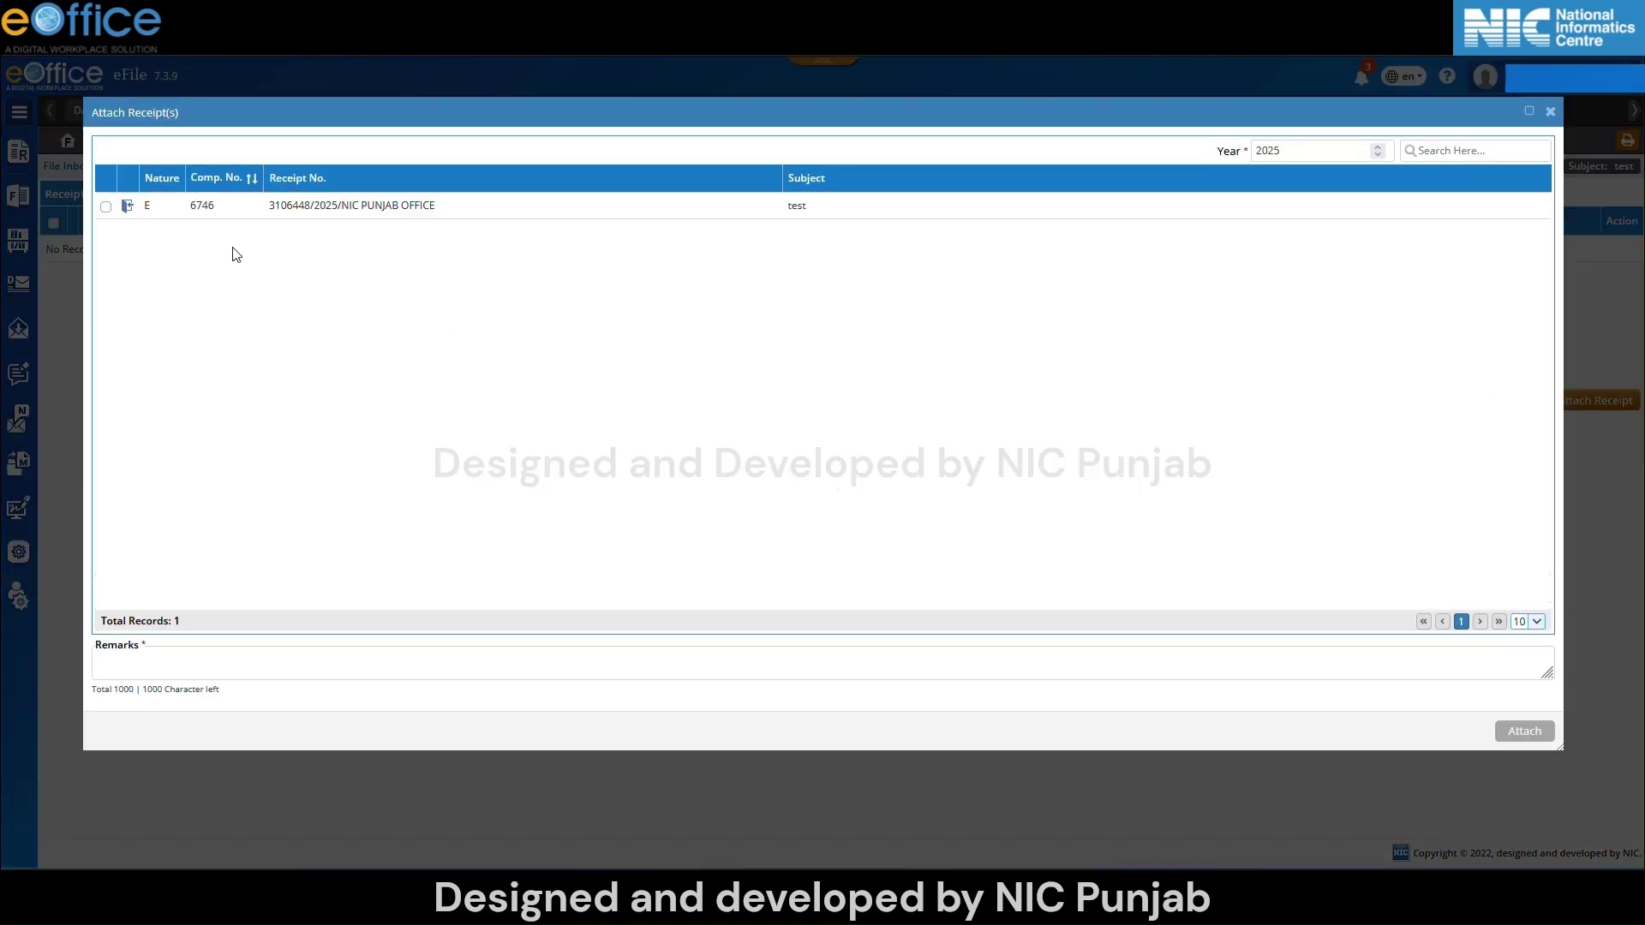
pyautogui.click(105, 207)
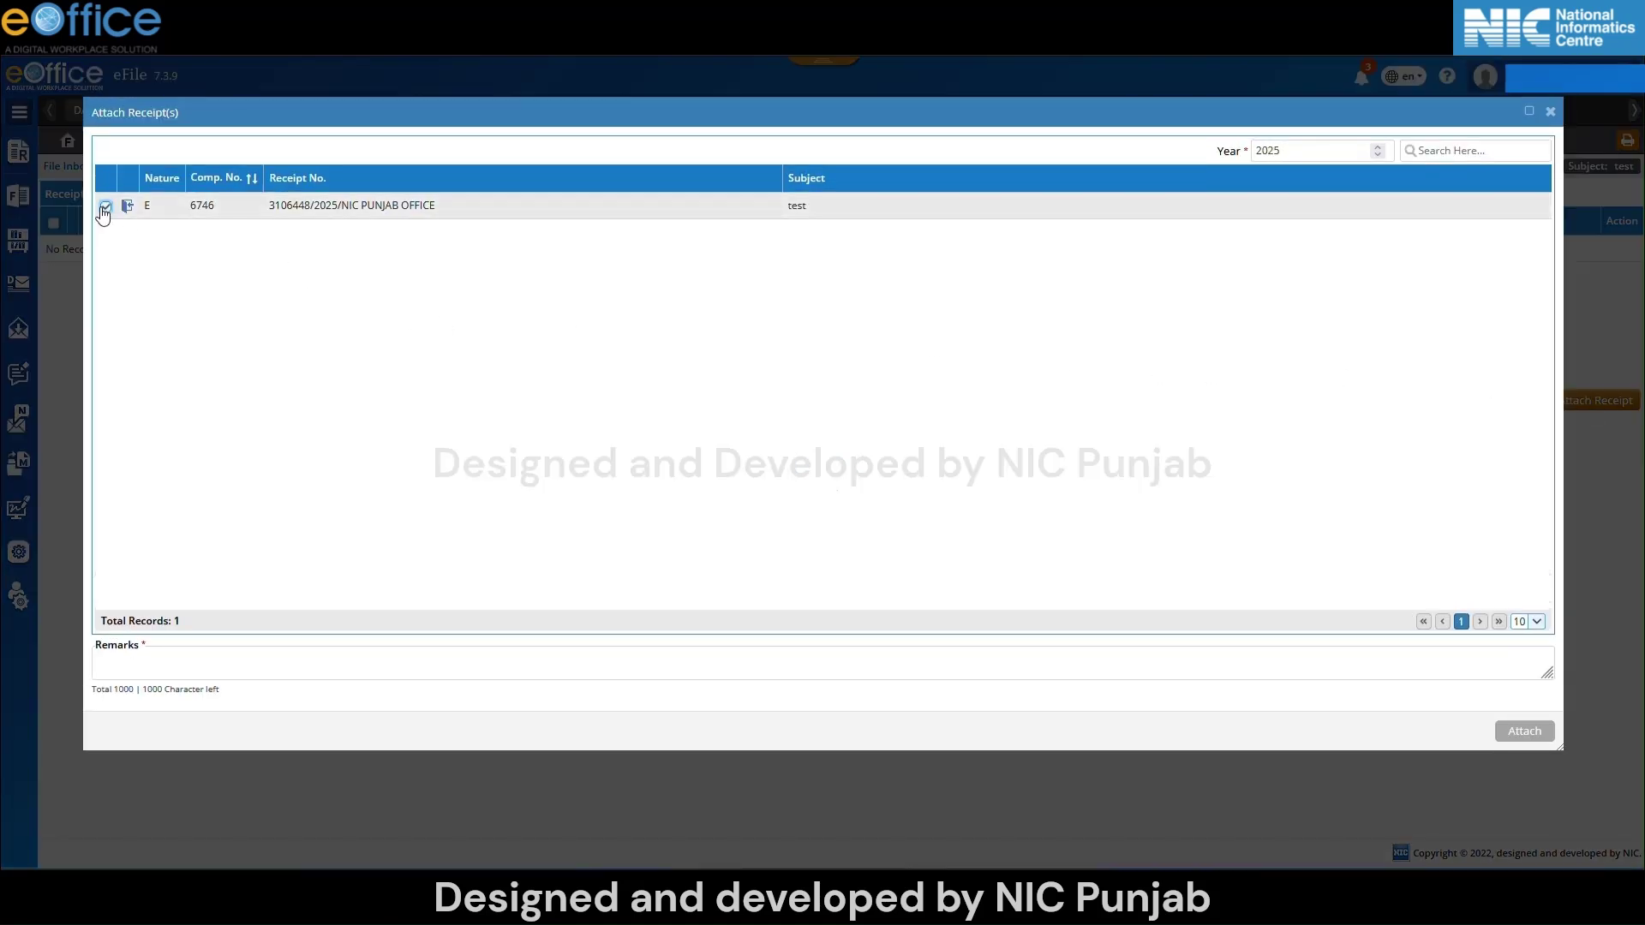
pyautogui.click(113, 662)
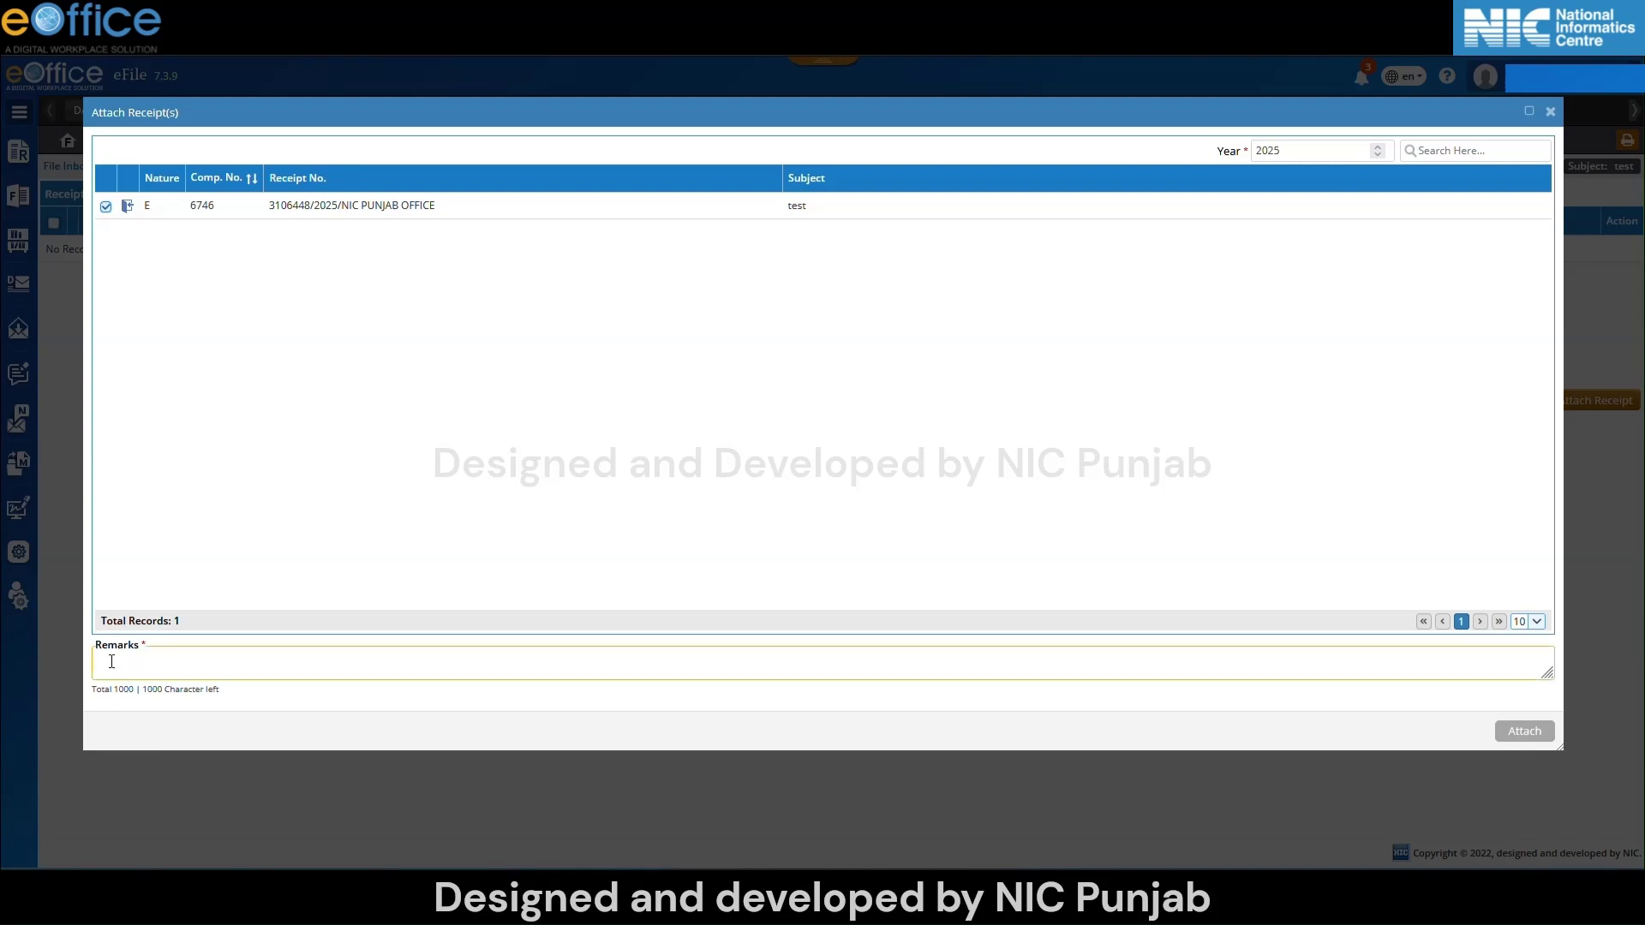
pyautogui.write('Receipt attached for reference.')
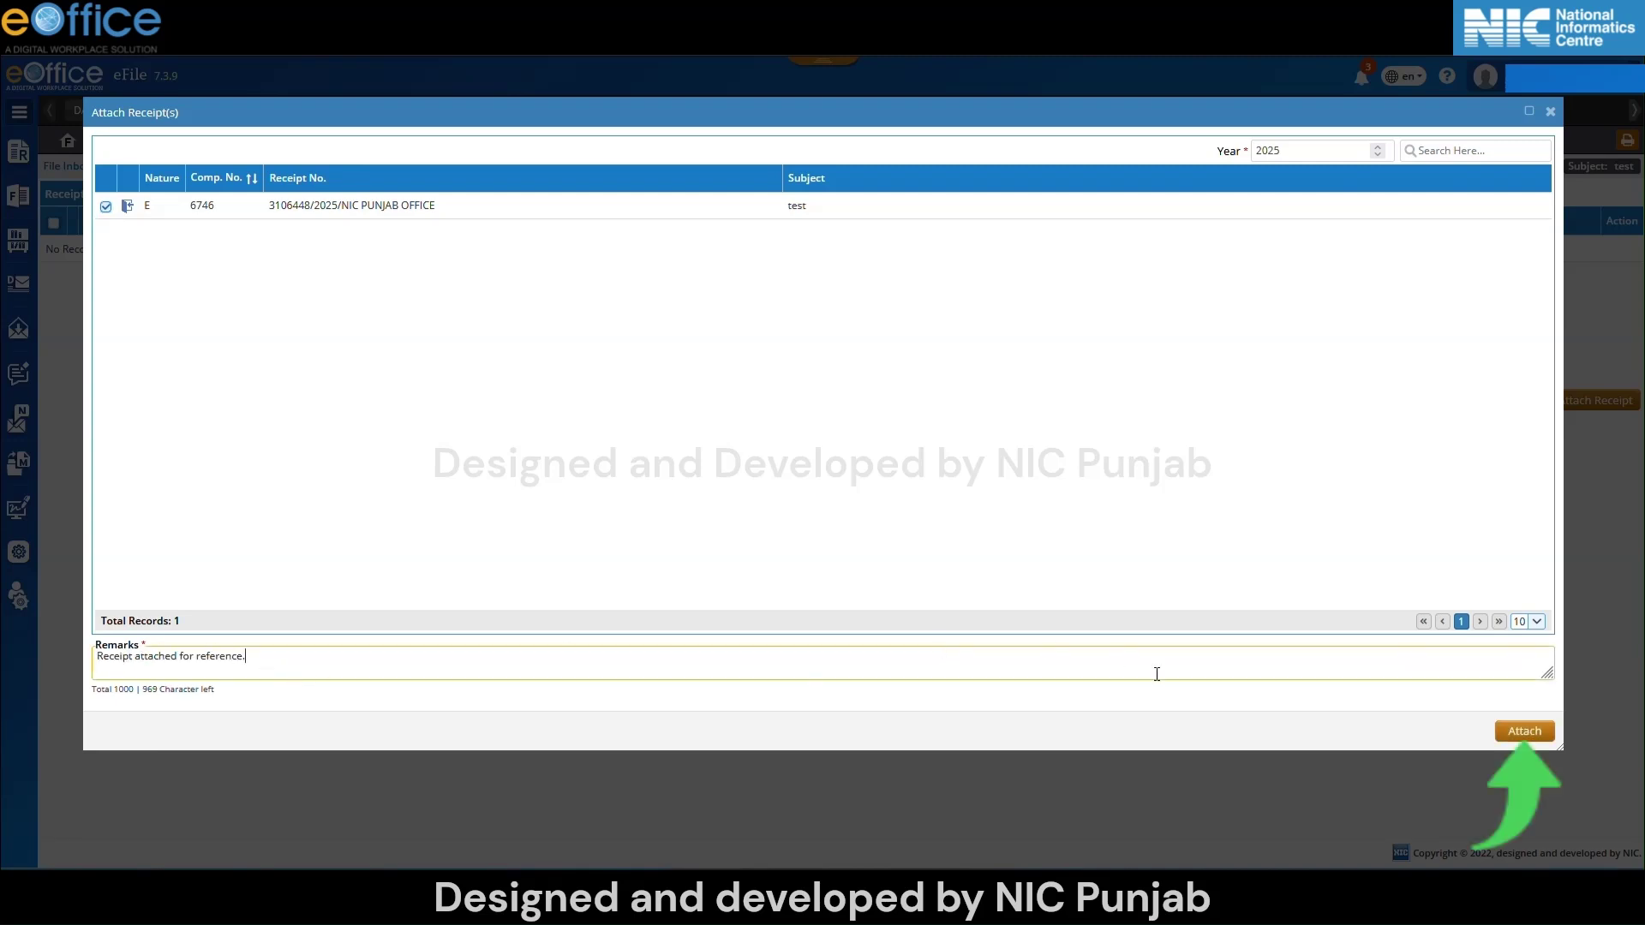
pyautogui.click(1518, 734)
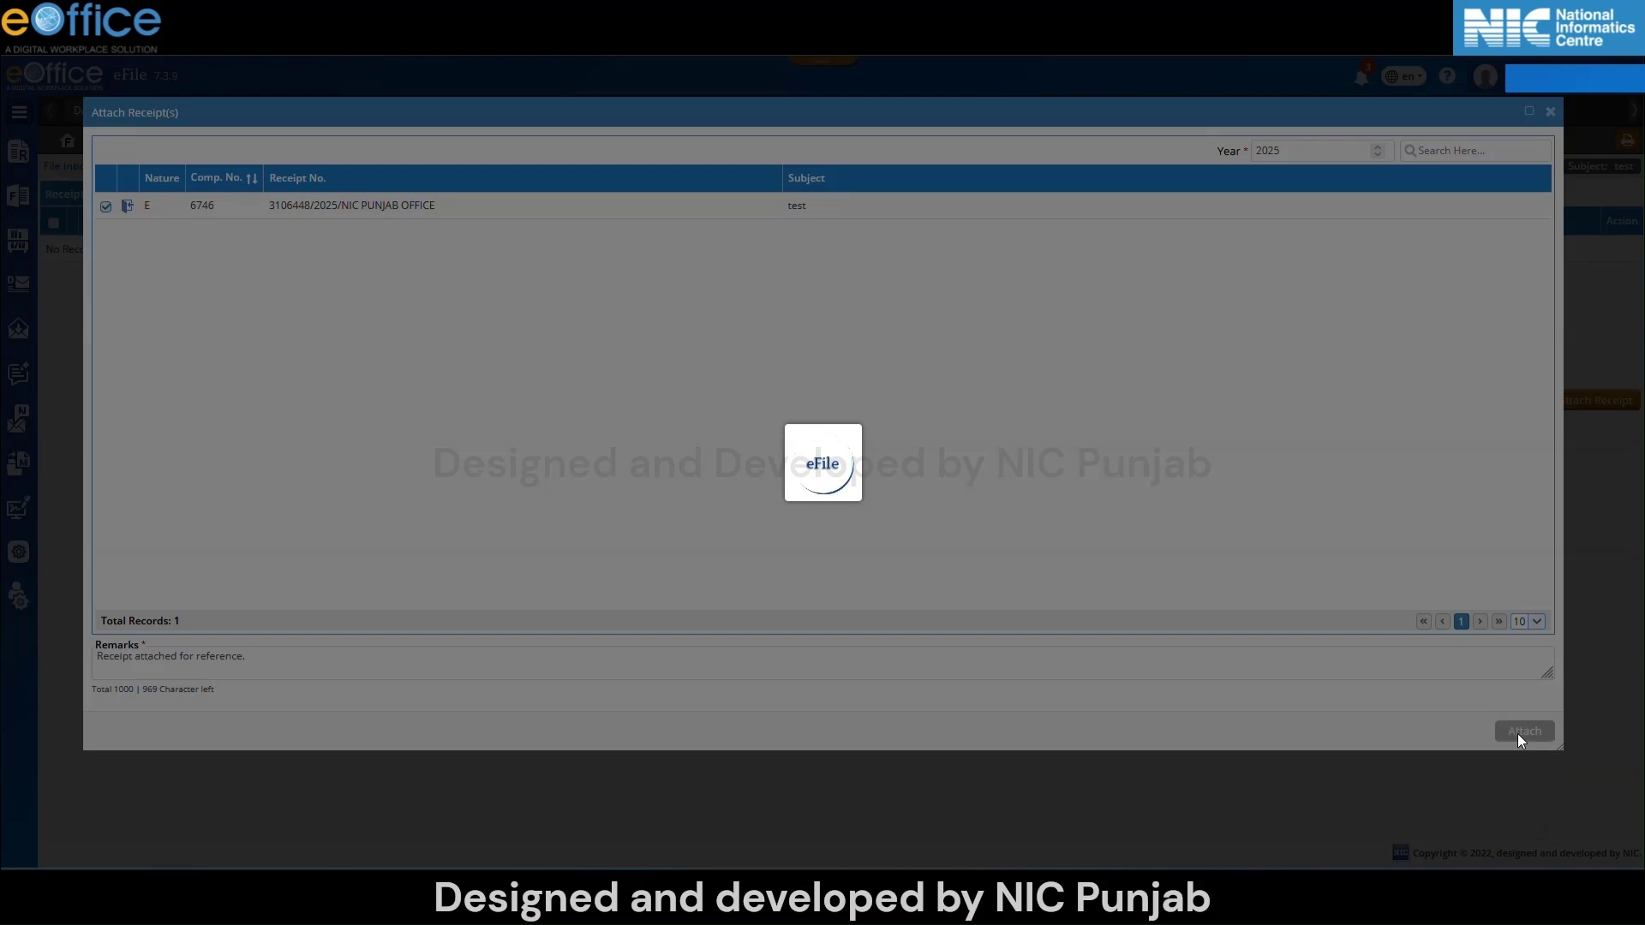